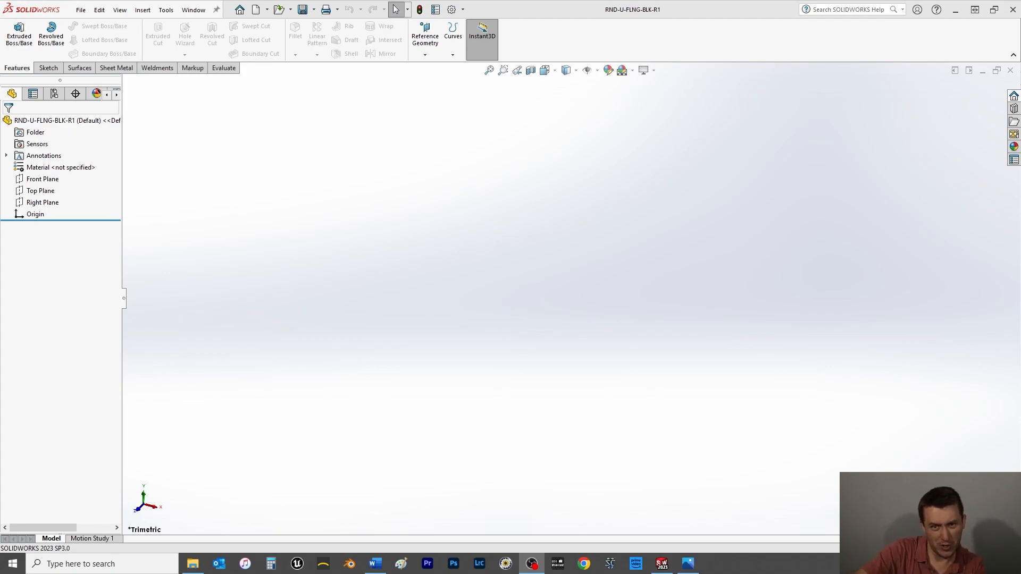
Set the part document's unit system to MMGS (millimeter, gram, second)
{"action": "left_click", "coordinate": [46, 67]}
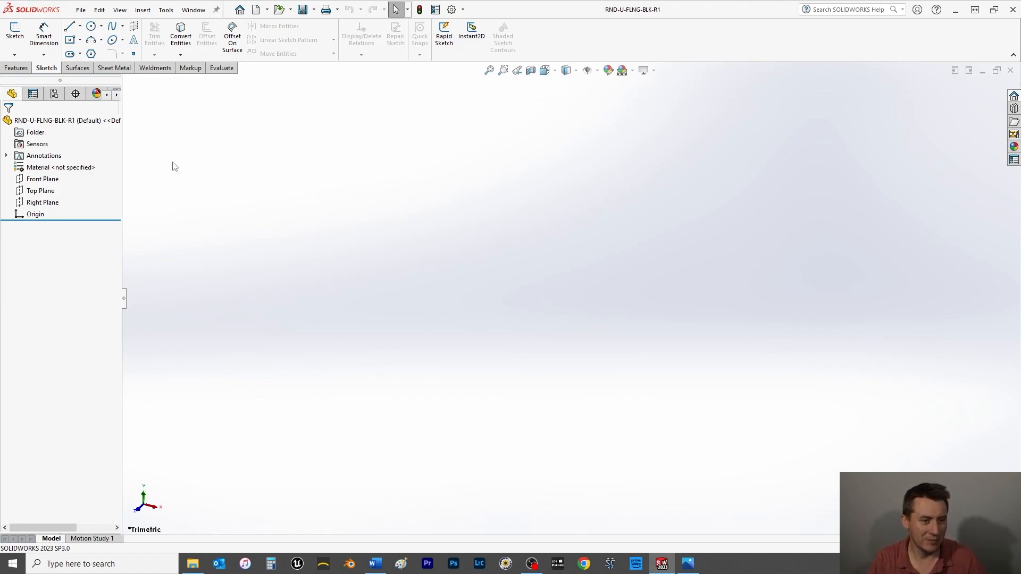
{"action": "left_click", "coordinate": [47, 193]}
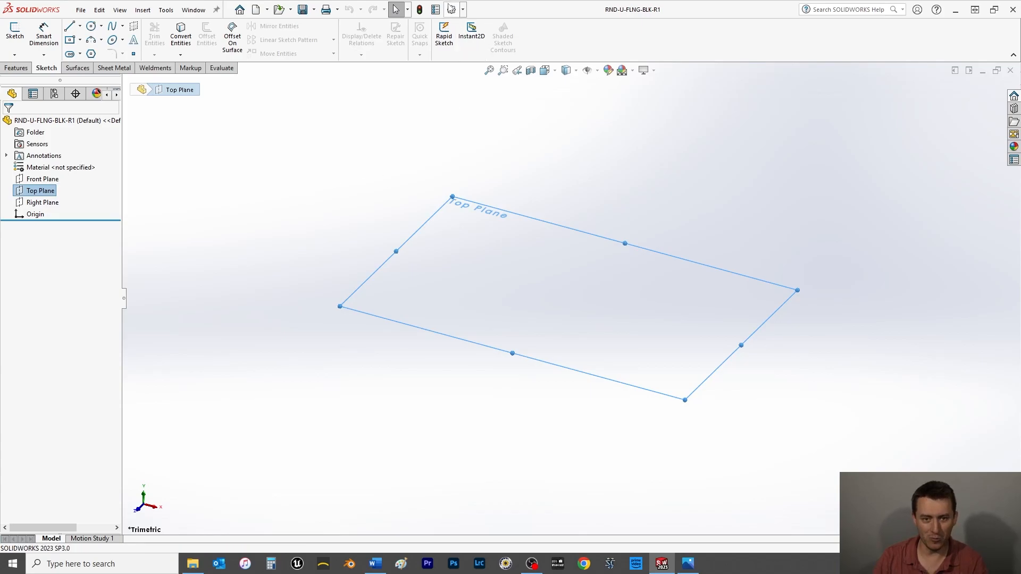
{"action": "left_click", "coordinate": [451, 9]}
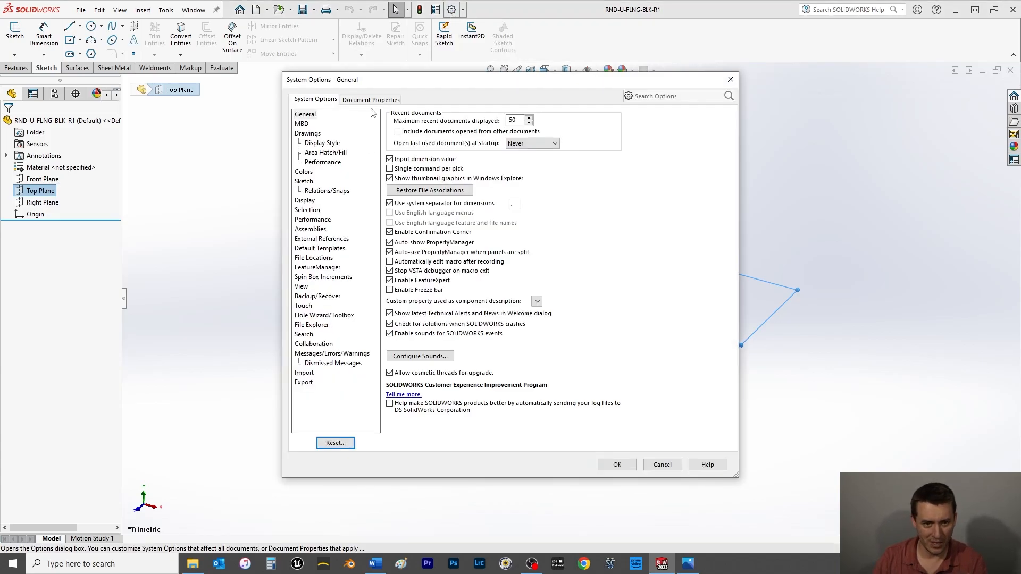
{"action": "left_click", "coordinate": [371, 99]}
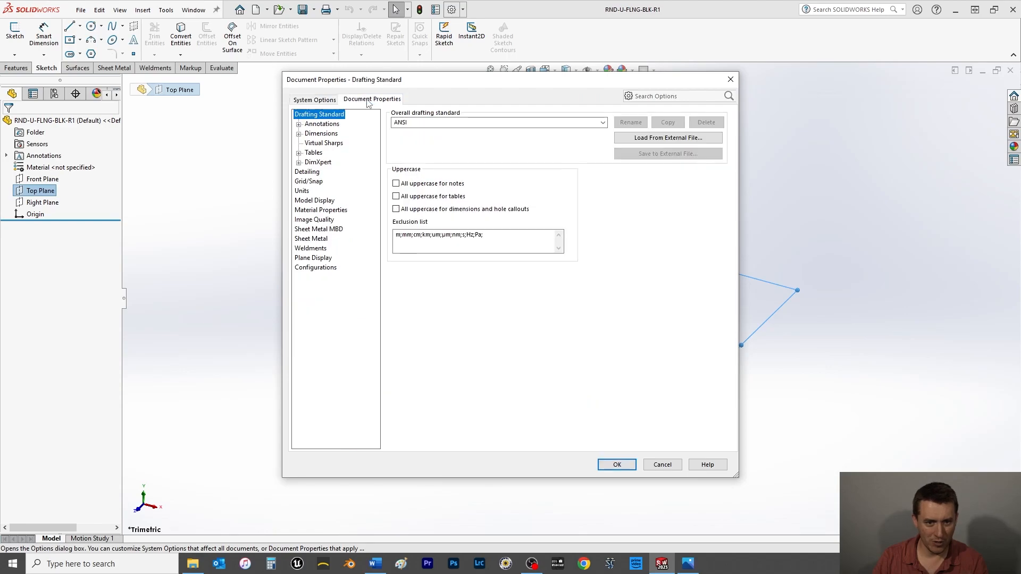
{"action": "left_click", "coordinate": [302, 191]}
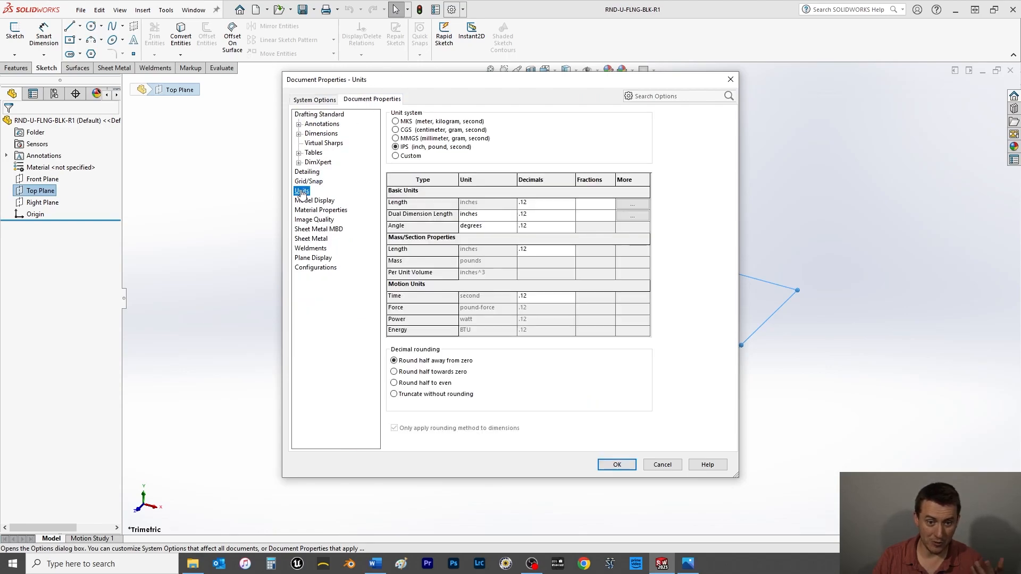
{"action": "left_click", "coordinate": [396, 139]}
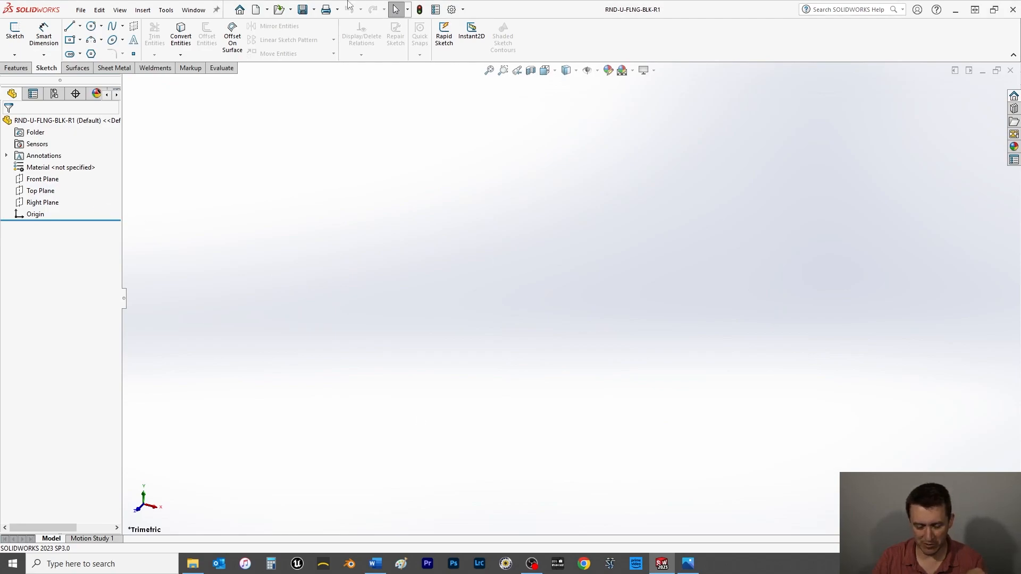
Sketch a center rectangle about 173 by 127 mm on the Top Plane, centred on the origin
{"action": "left_click", "coordinate": [47, 191]}
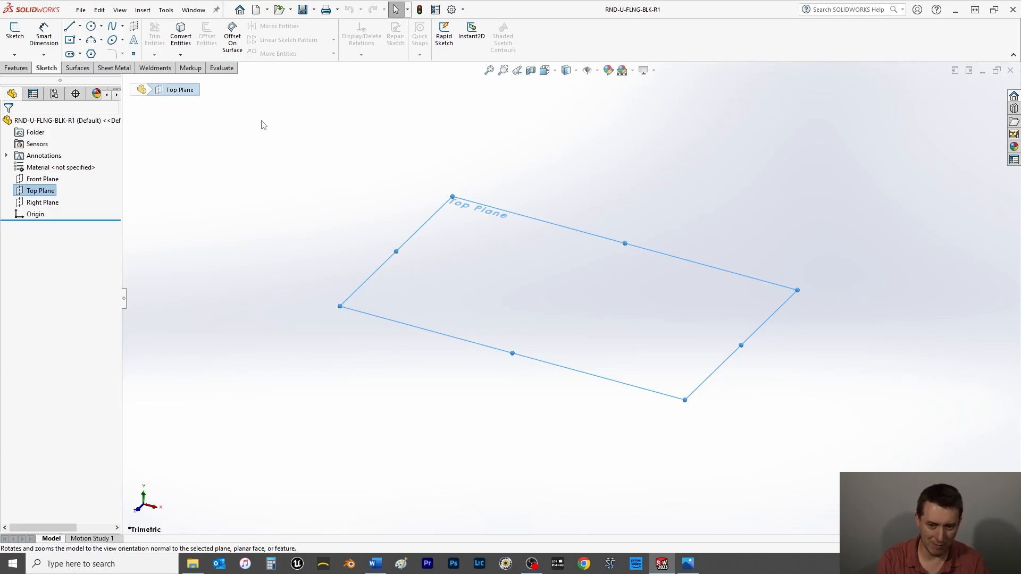
{"action": "key", "text": "ctrl+8"}
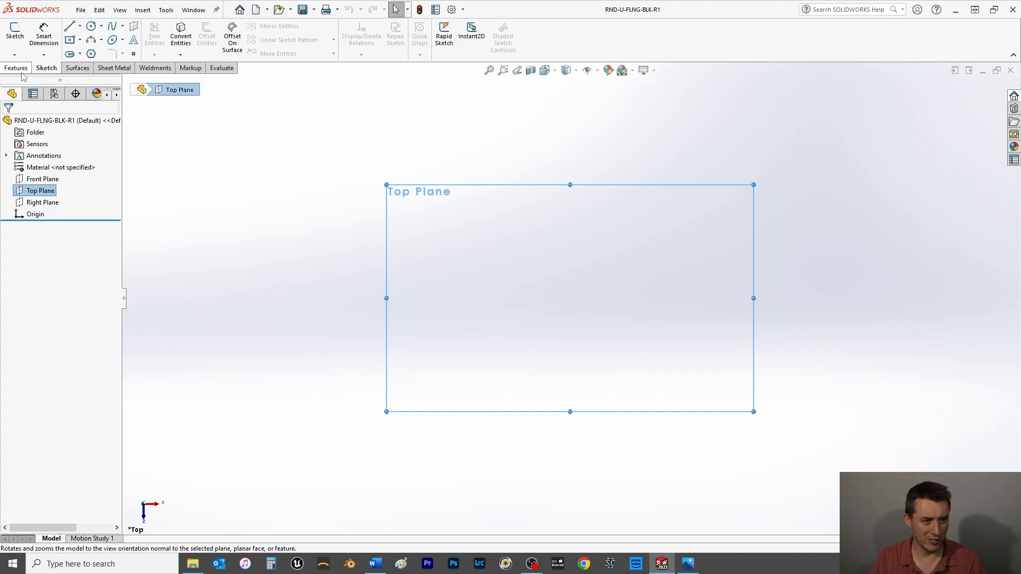
{"action": "left_click", "coordinate": [80, 26]}
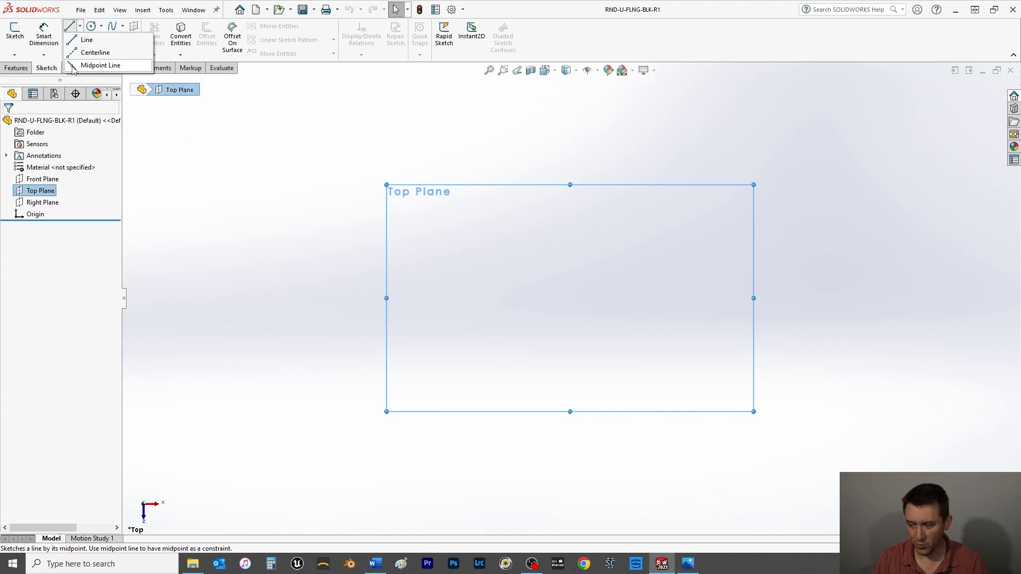
{"action": "left_click", "coordinate": [81, 28]}
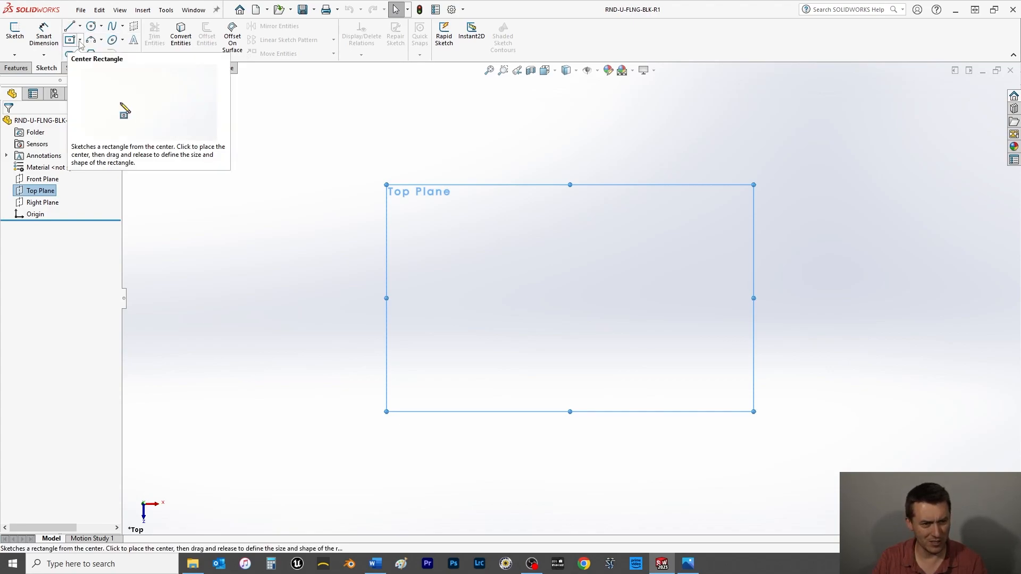
{"action": "left_click", "coordinate": [79, 42]}
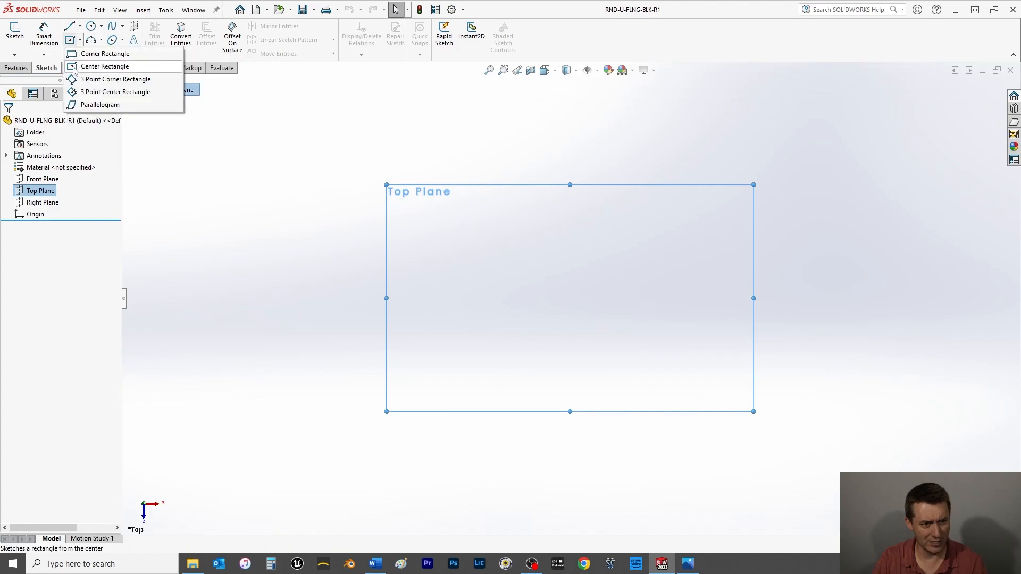
{"action": "left_click", "coordinate": [76, 68]}
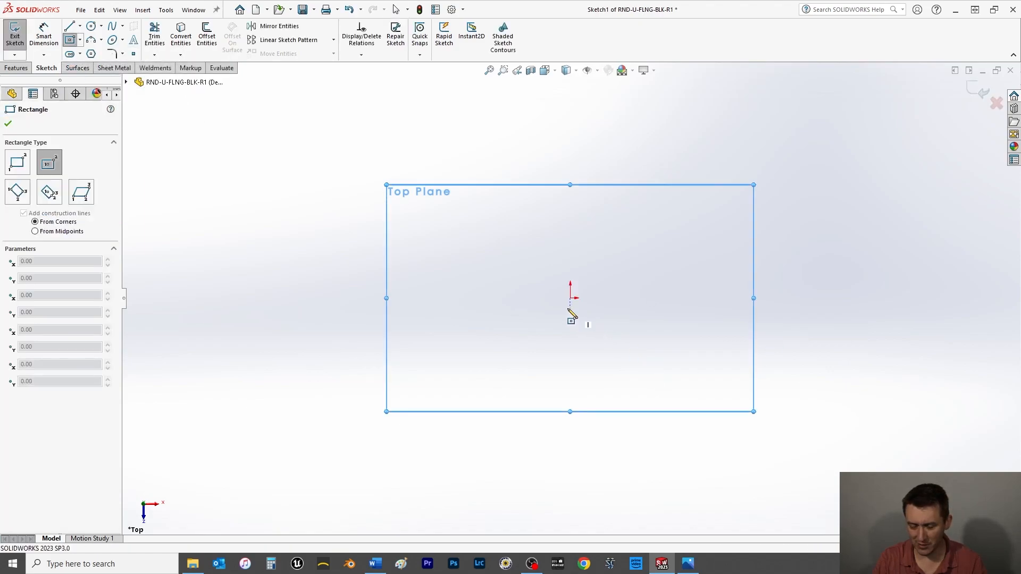
{"action": "left_click", "coordinate": [570, 298]}
{"action": "left_click", "coordinate": [749, 430]}
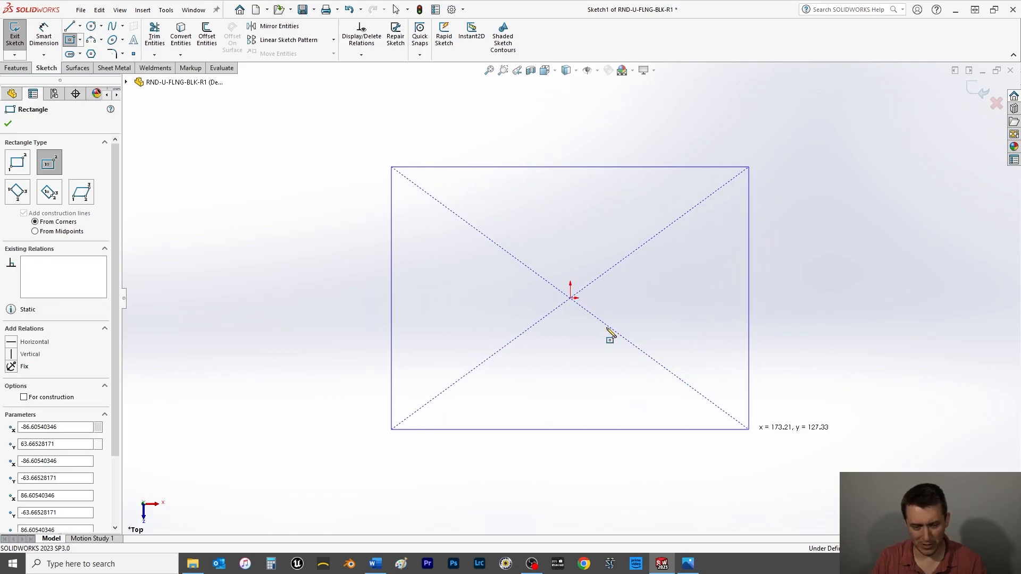
{"action": "left_click", "coordinate": [8, 123]}
Dimension the rectangle's left vertical side as 10+30+10 mm, giving 50 mm
{"action": "left_click", "coordinate": [52, 33]}
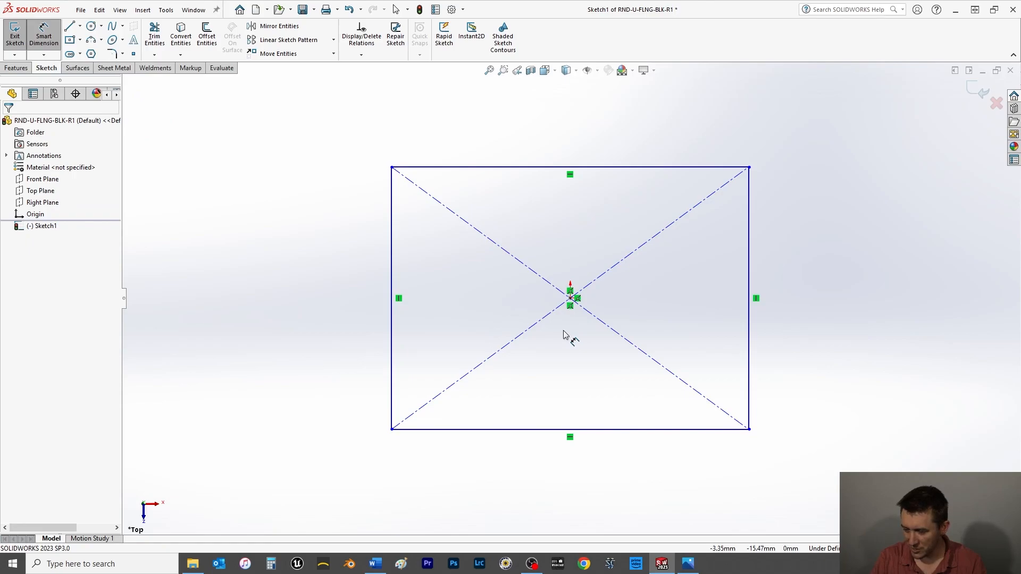
{"action": "left_click", "coordinate": [392, 290]}
{"action": "left_click", "coordinate": [300, 288]}
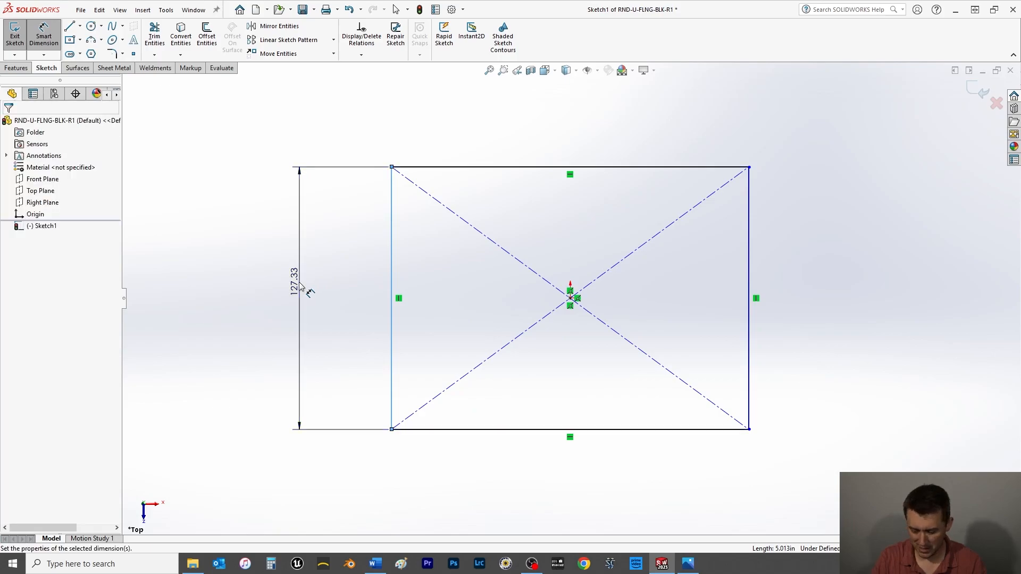
{"action": "type", "text": "10"}
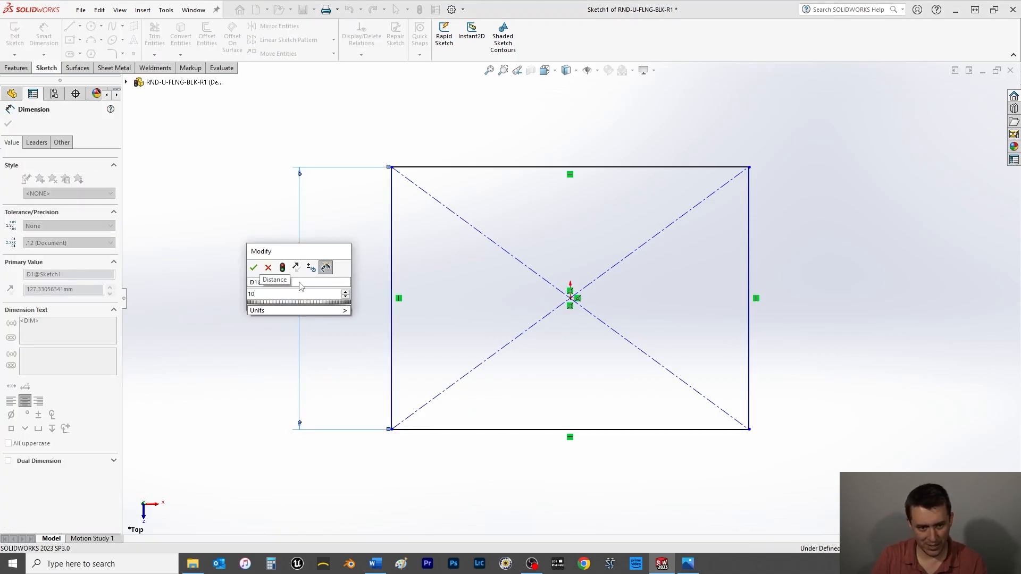
{"action": "type", "text": "+30+01"}
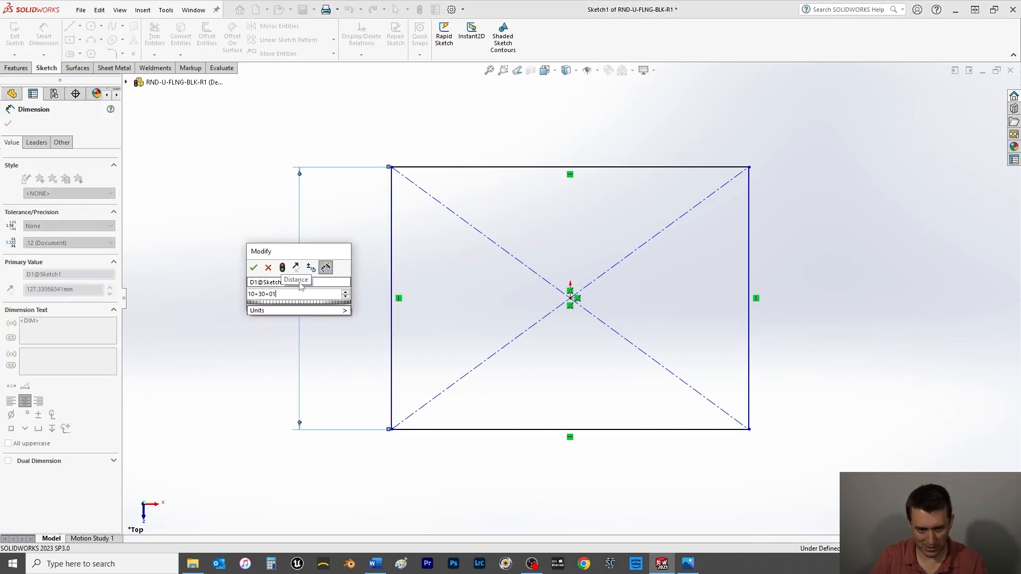
{"action": "key", "text": "BackSpace"}
{"action": "key", "text": "BackSpace"}
{"action": "type", "text": "10"}
{"action": "key", "text": "Return"}
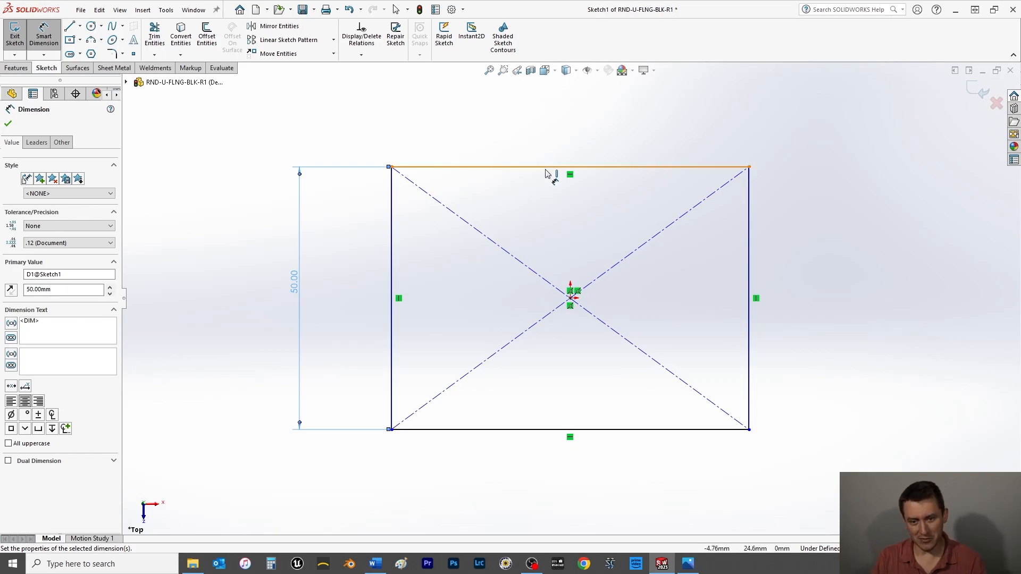
Dimension the rectangle's lower horizontal side to 65 mm
{"action": "left_click", "coordinate": [610, 434]}
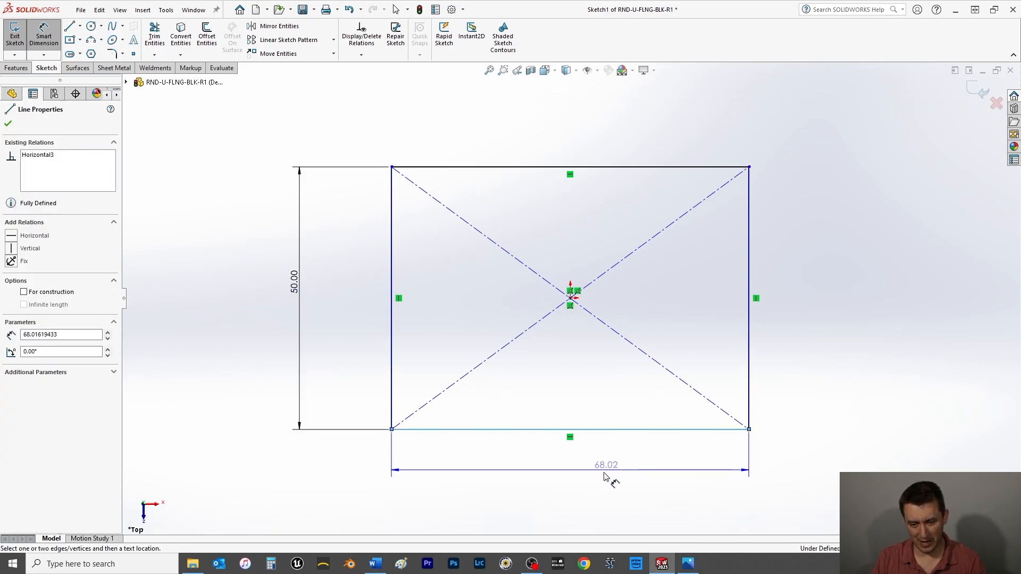
{"action": "left_click", "coordinate": [565, 483]}
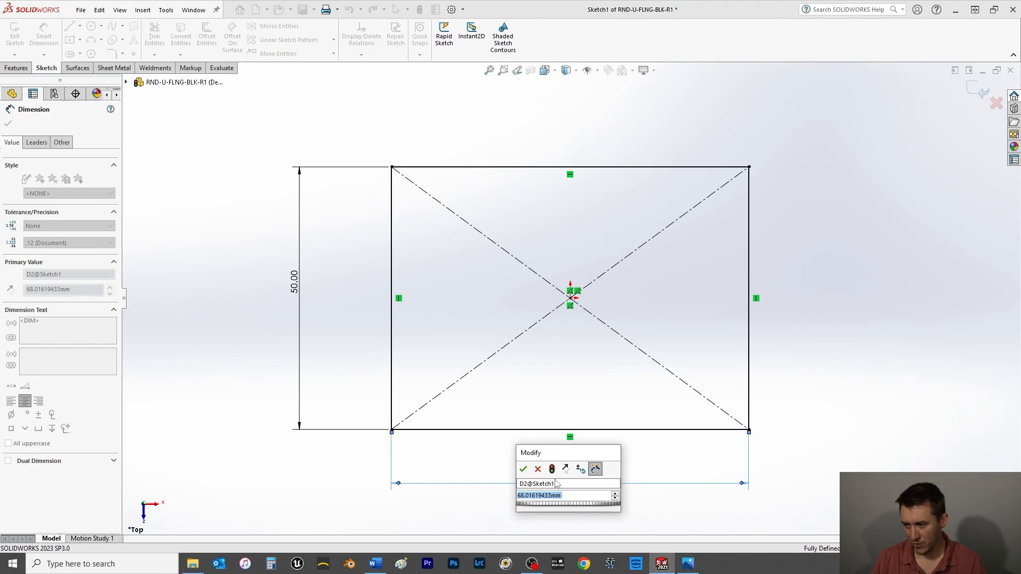
{"action": "type", "text": "60"}
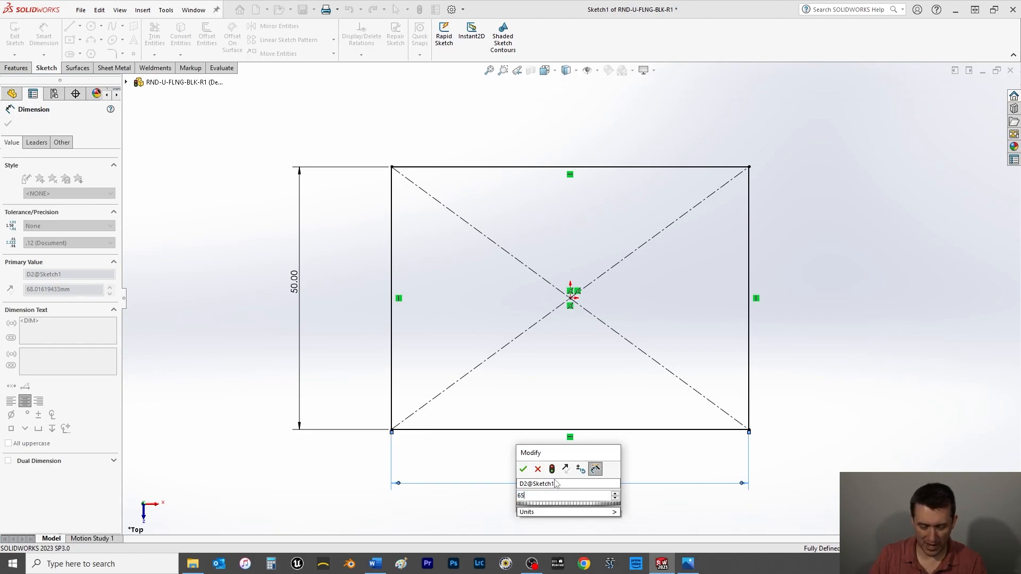
{"action": "key", "text": "Return"}
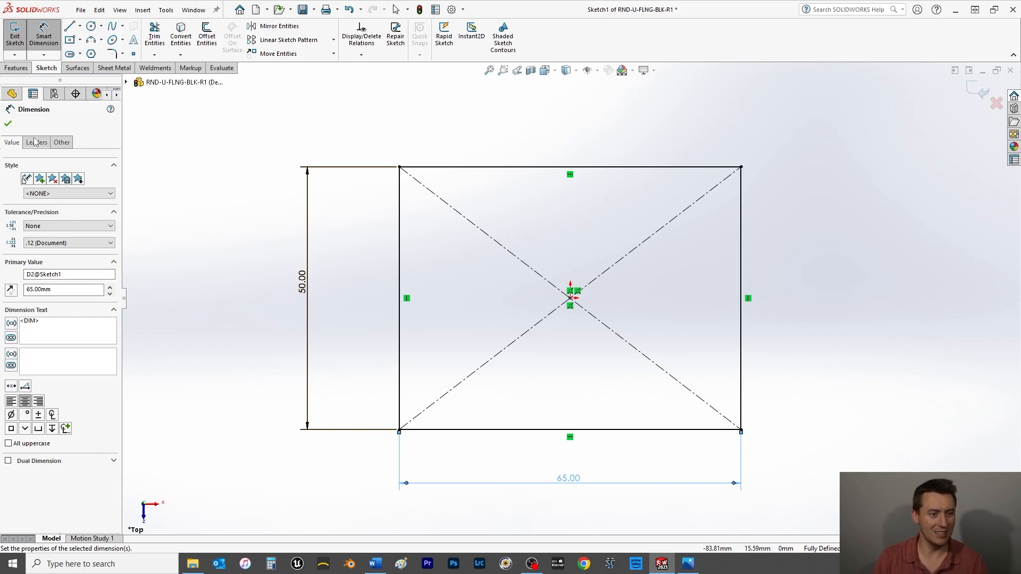
{"action": "left_click", "coordinate": [8, 124]}
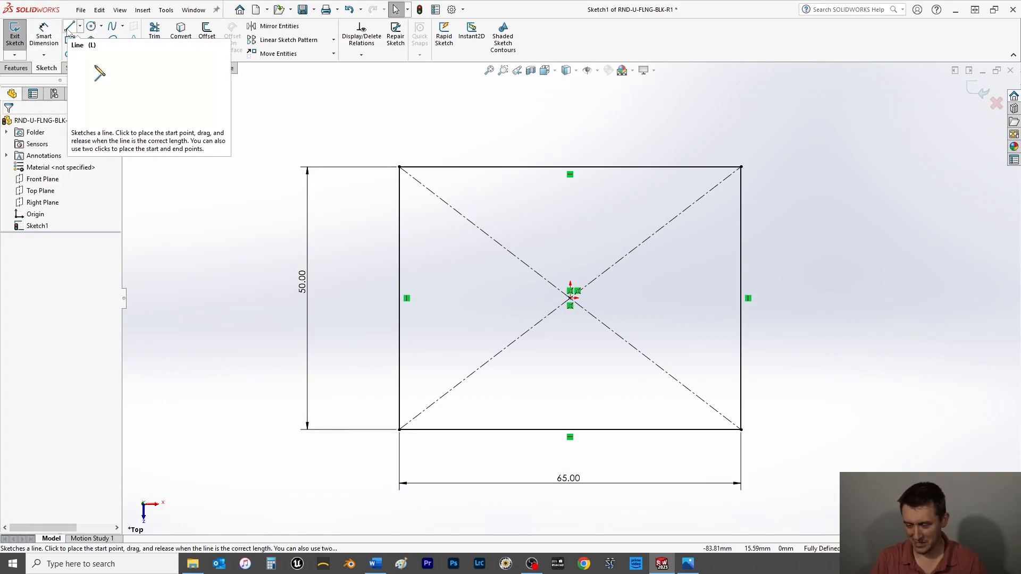
Draw a vertical line from the rectangle's upper edge to its lower edge, about 9 mm inside the left side
{"action": "left_click", "coordinate": [70, 27]}
{"action": "left_click", "coordinate": [446, 167]}
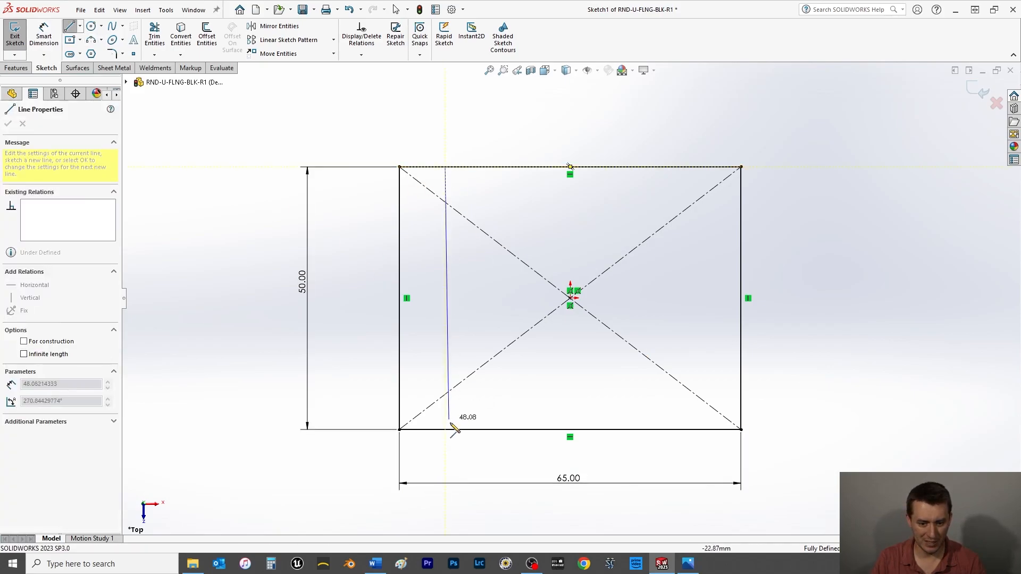
{"action": "left_click", "coordinate": [445, 430]}
{"action": "right_click", "coordinate": [339, 302]}
{"action": "left_click", "coordinate": [364, 310]}
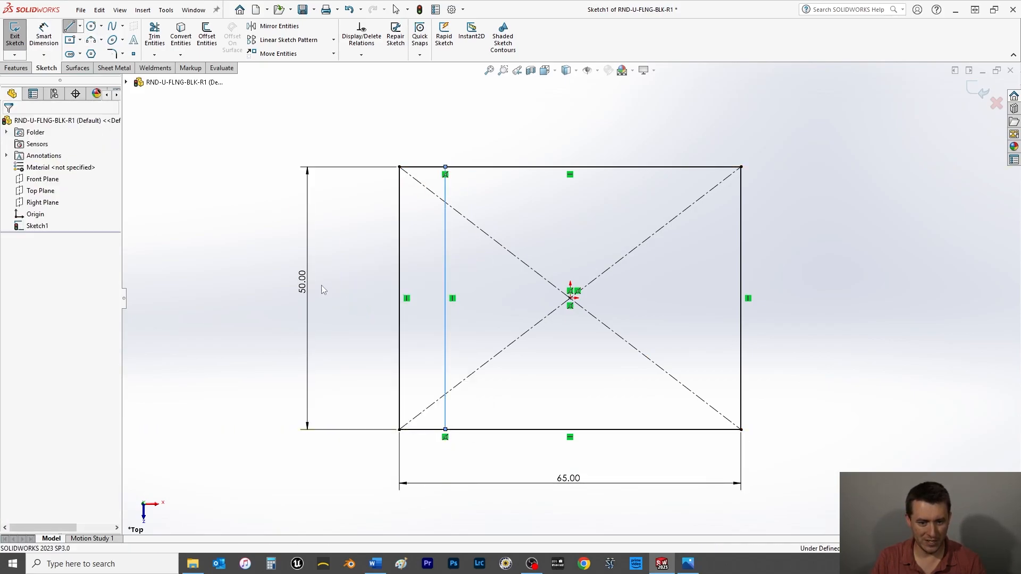
Dimension the distance from the rectangle's left side to the inner vertical line at 15 mm
{"action": "key", "text": "d"}
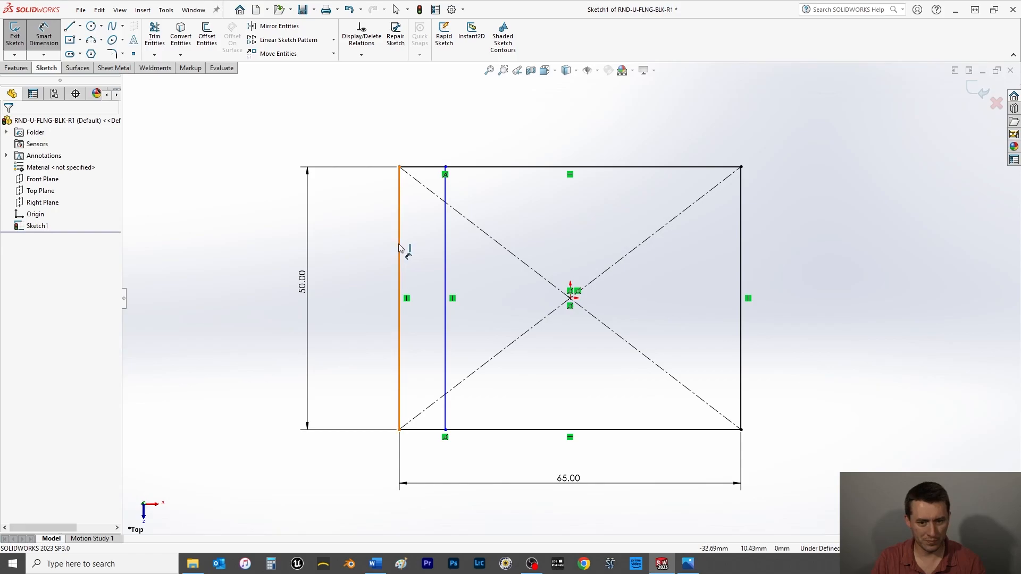
{"action": "left_click", "coordinate": [401, 249]}
{"action": "left_click", "coordinate": [446, 353]}
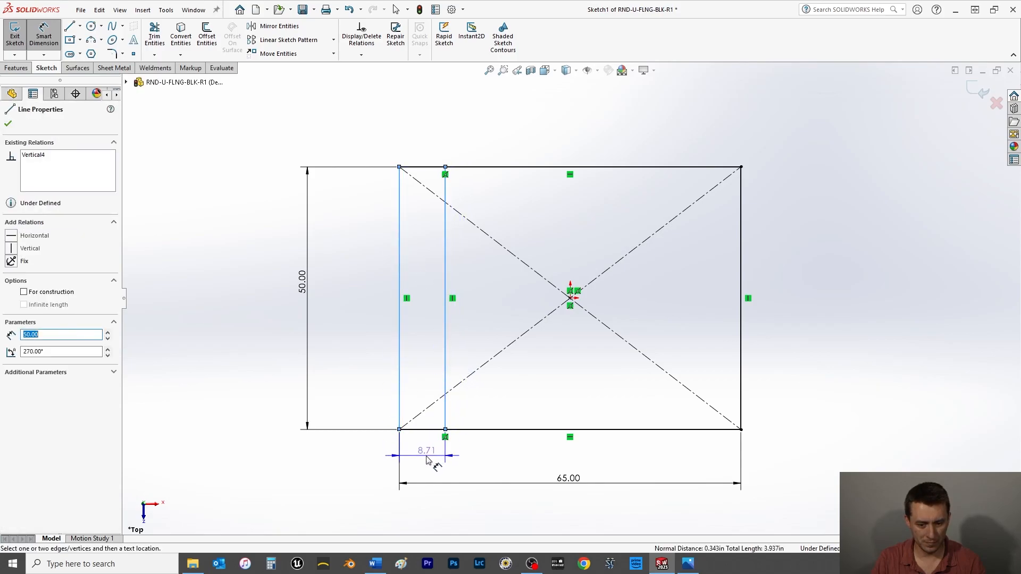
{"action": "left_click", "coordinate": [425, 451]}
{"action": "key", "text": "Return"}
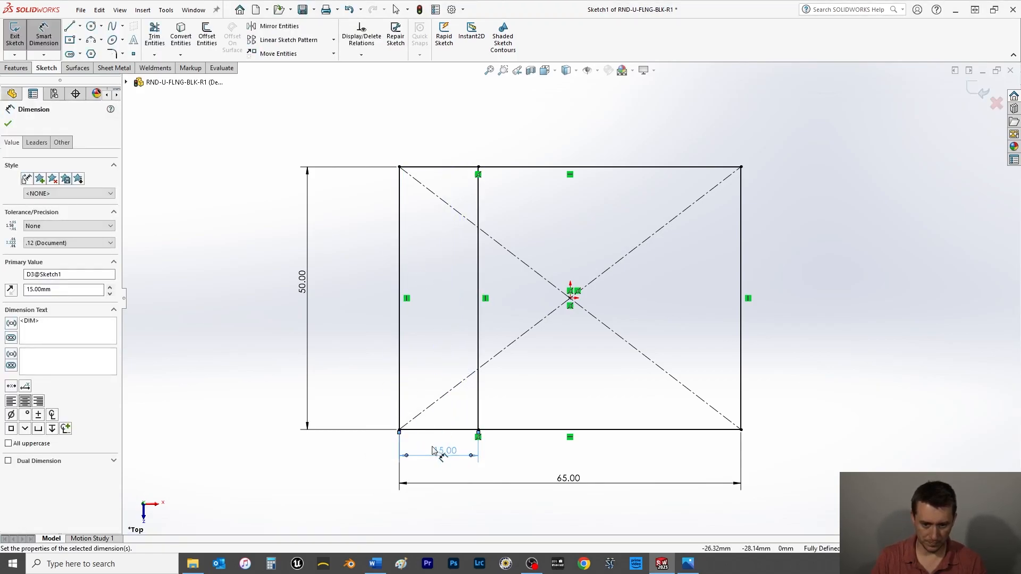
{"action": "type", "text": "15"}
{"action": "key", "text": "Return"}
{"action": "left_click", "coordinate": [7, 124]}
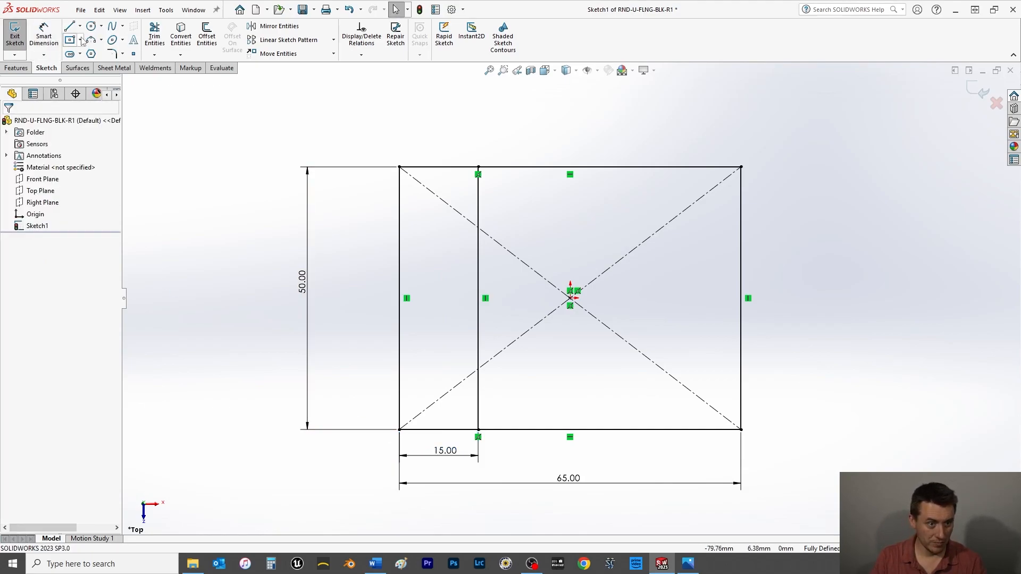
Draw a second vertical line across the rectangle's full height, about 10 mm to the right of the first inner line
{"action": "left_click", "coordinate": [70, 26]}
{"action": "left_click", "coordinate": [531, 167]}
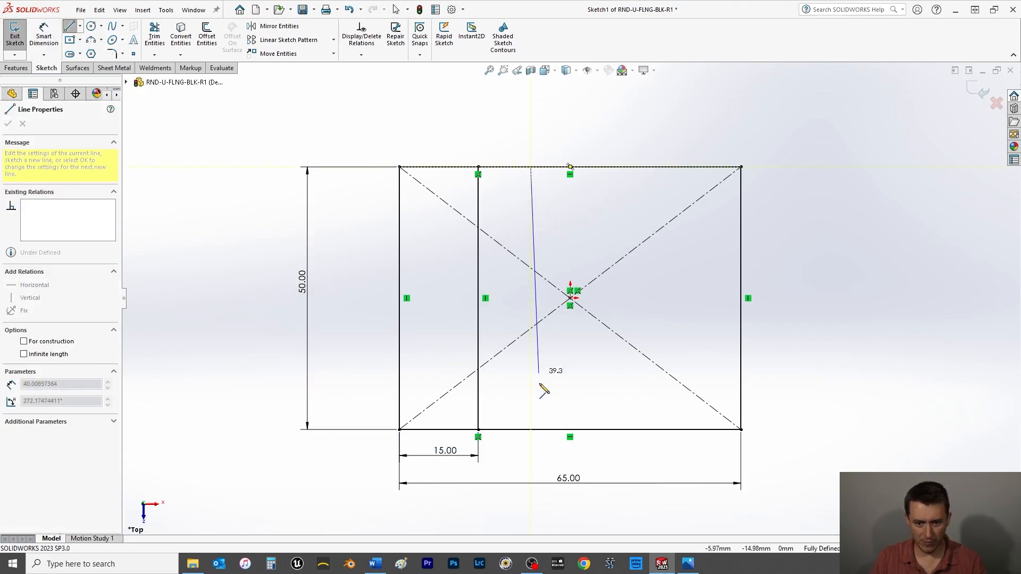
{"action": "left_click", "coordinate": [531, 430]}
{"action": "right_click", "coordinate": [526, 447]}
{"action": "left_click", "coordinate": [537, 461]}
{"action": "key", "text": "Escape"}
Dimension the spacing between the two inner vertical lines at 10 mm
{"action": "left_click", "coordinate": [44, 34]}
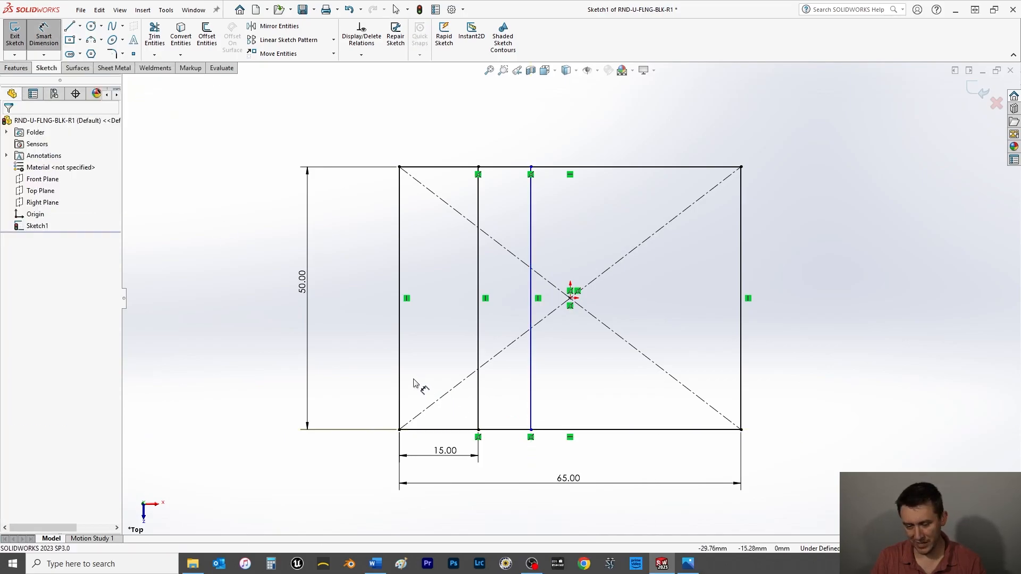
{"action": "left_click", "coordinate": [479, 417]}
{"action": "left_click", "coordinate": [531, 418]}
{"action": "left_click", "coordinate": [504, 446]}
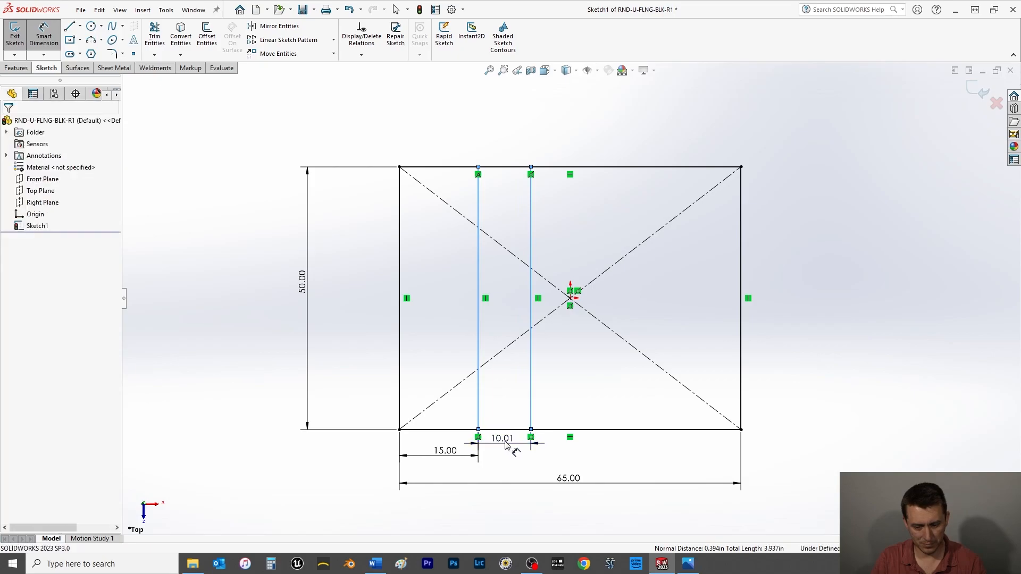
{"action": "key", "text": "Return"}
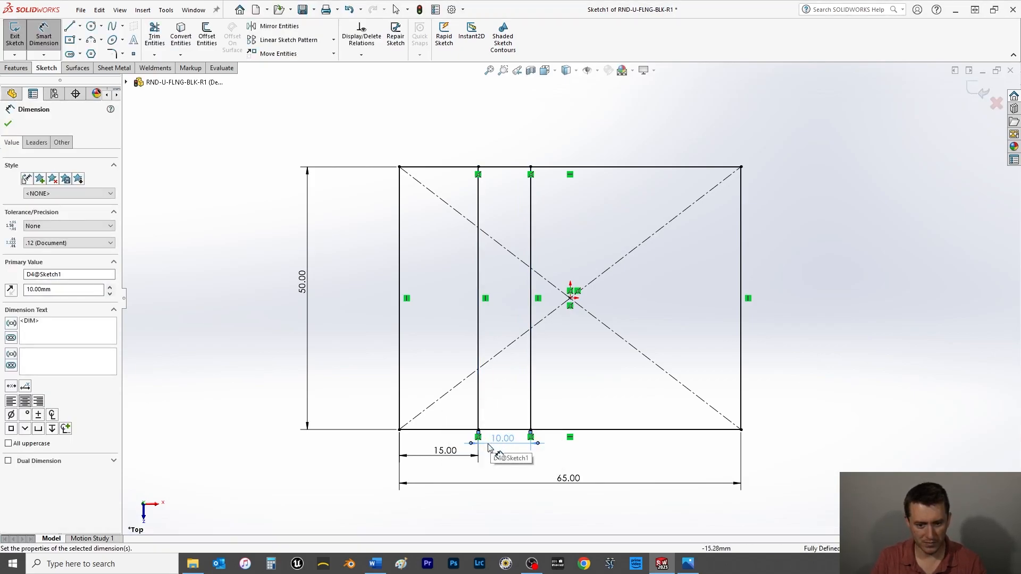
Move the 65, 15 and 10 mm dimensions further below the rectangle so they are evenly staggered
{"action": "left_click_drag", "start_coordinate": [582, 487], "coordinate": [579, 510]}
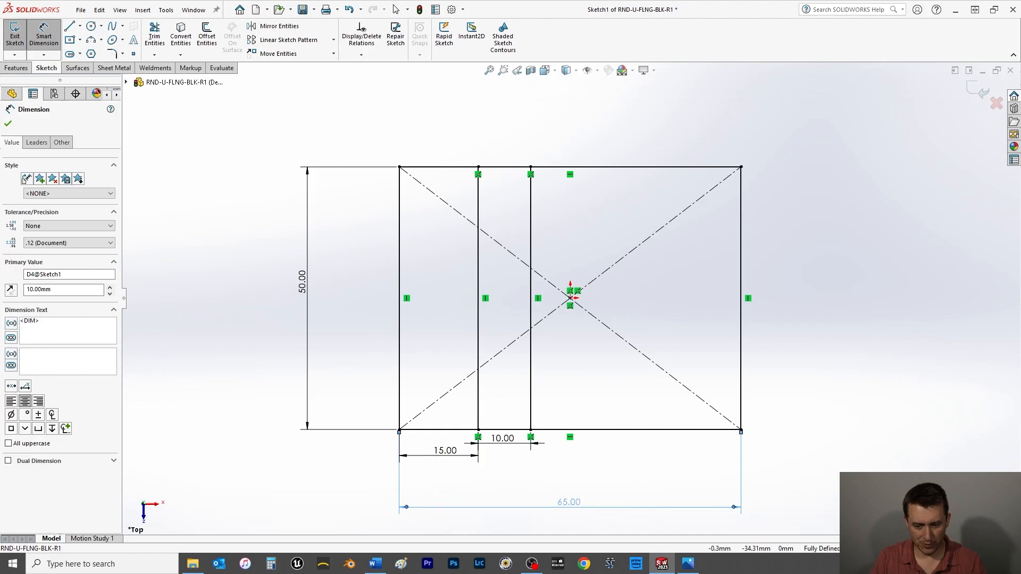
{"action": "left_click_drag", "start_coordinate": [445, 458], "coordinate": [441, 483]}
{"action": "mouse_move", "coordinate": [499, 446]}
{"action": "left_mouse_down"}
{"action": "mouse_move", "coordinate": [434, 461]}
{"action": "mouse_move", "coordinate": [501, 461]}
{"action": "left_mouse_up"}
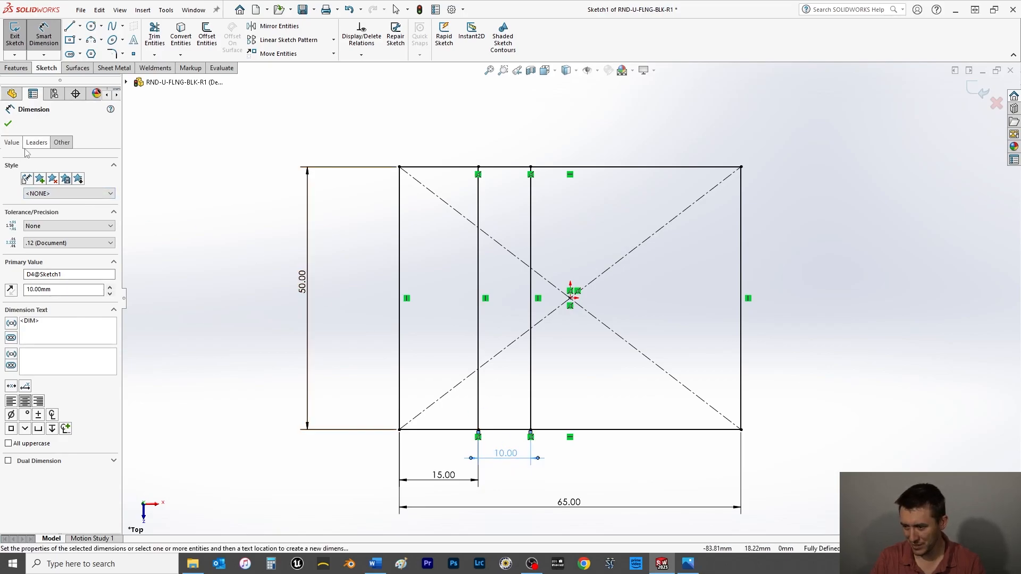
Add a driven dimension between the second inner vertical line and the rectangle's right side, and place it below the rectangle
{"action": "left_click", "coordinate": [8, 124]}
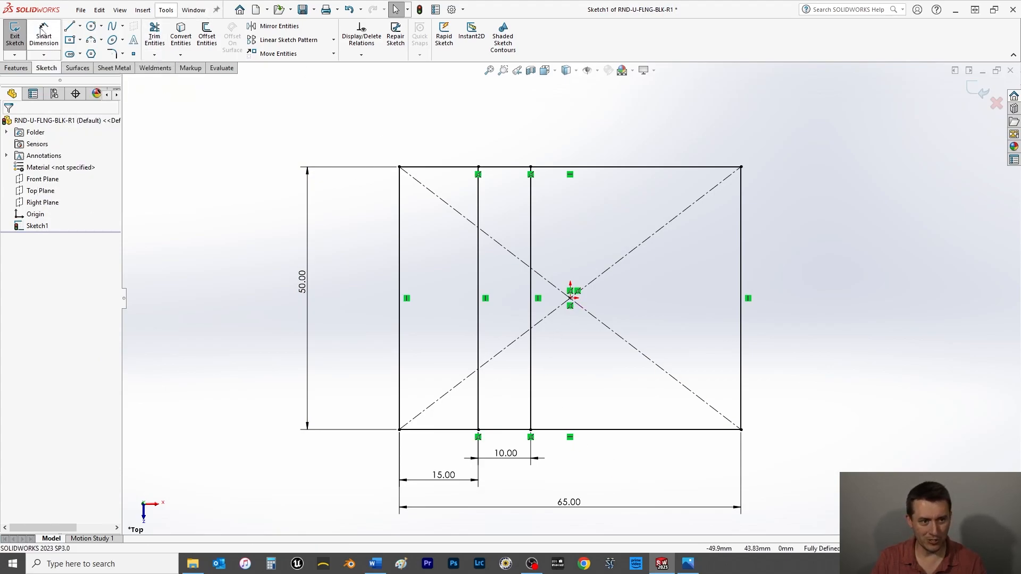
{"action": "left_click", "coordinate": [42, 31]}
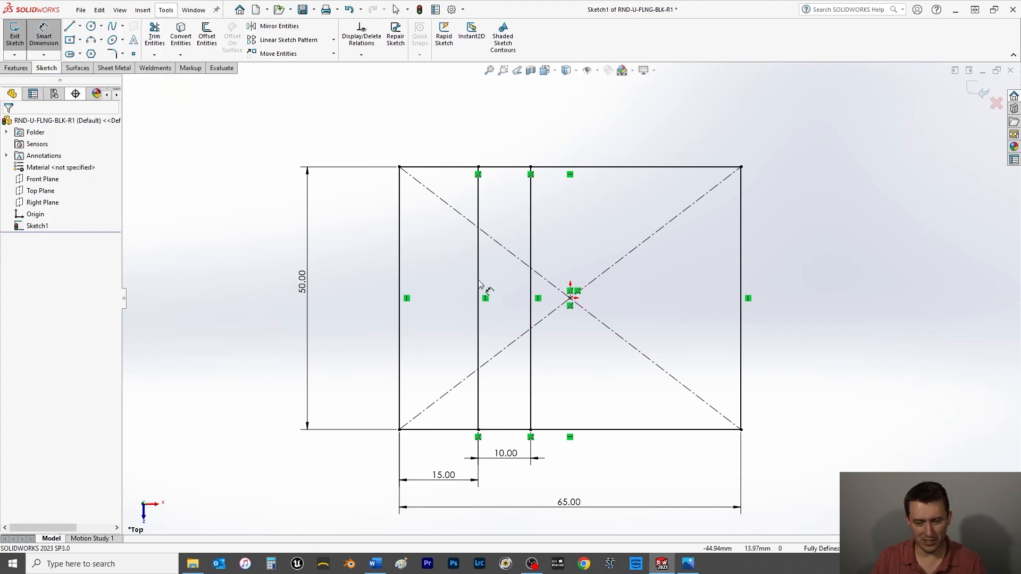
{"action": "left_click", "coordinate": [531, 216]}
{"action": "left_click", "coordinate": [742, 227]}
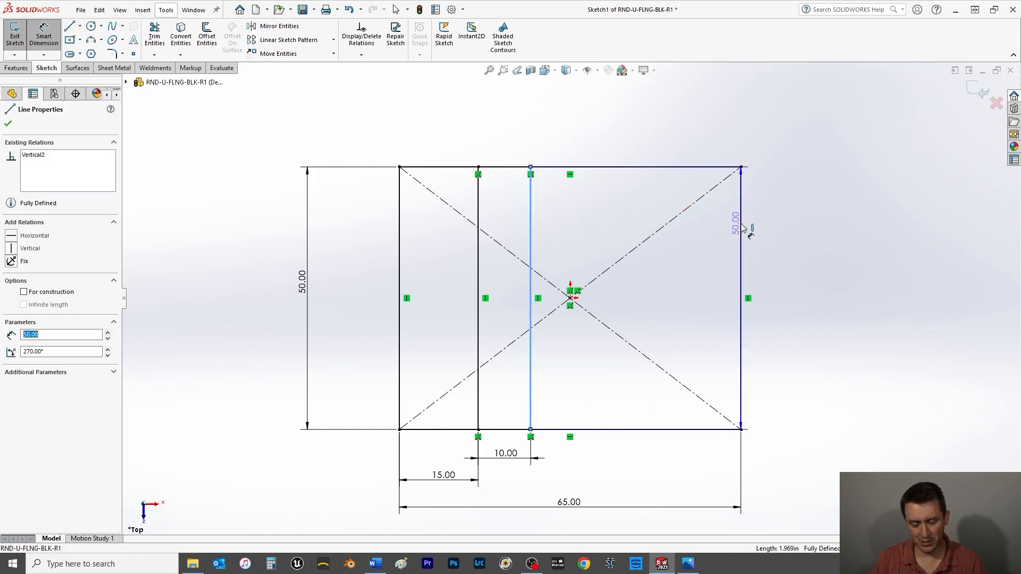
{"action": "left_click", "coordinate": [637, 163]}
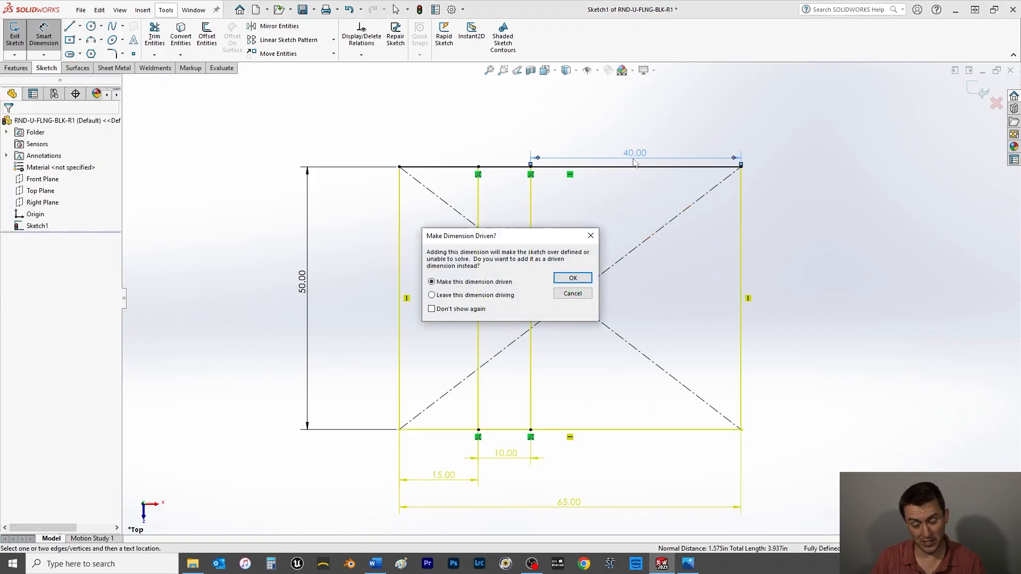
{"action": "left_click", "coordinate": [572, 279]}
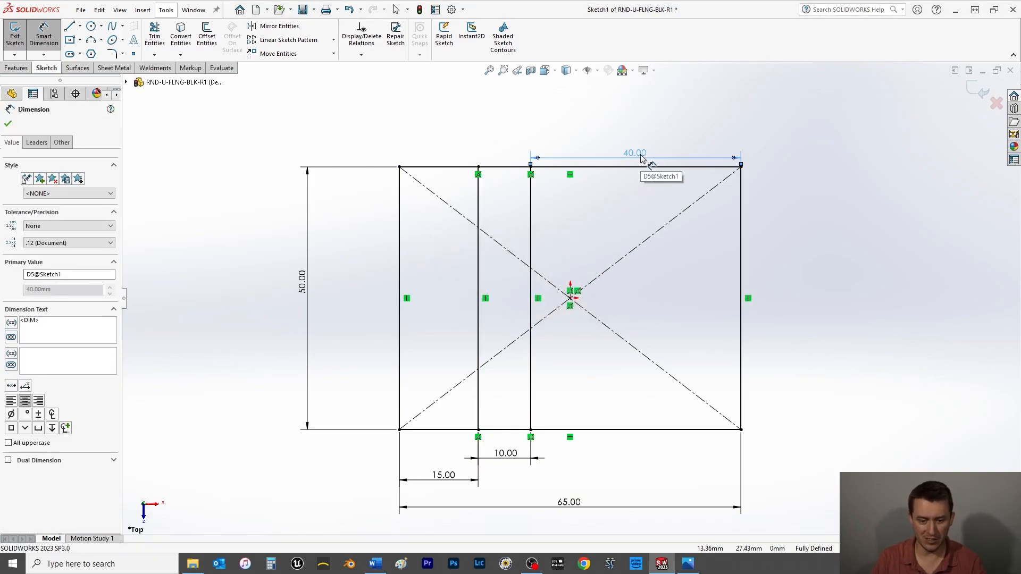
{"action": "left_click_drag", "start_coordinate": [649, 160], "coordinate": [652, 472]}
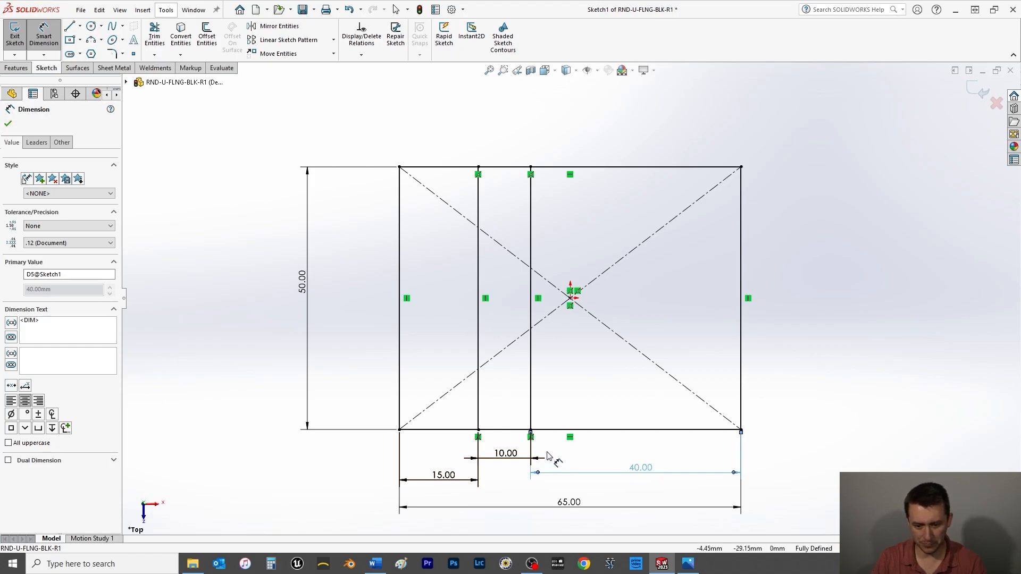
{"action": "left_click", "coordinate": [8, 124]}
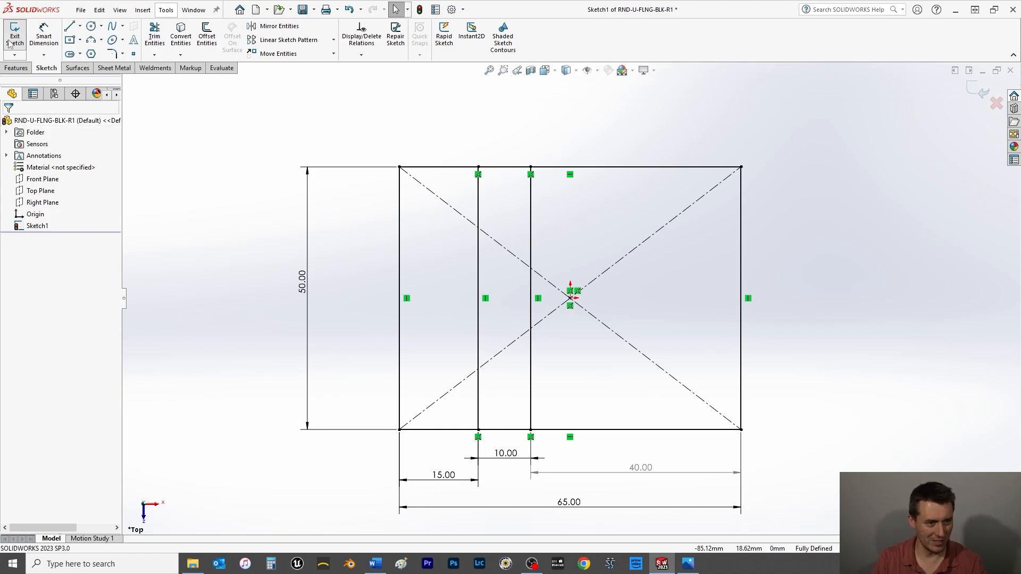
Extrude the 15 mm and 10 mm wide sketch regions 10 mm downward as a blind boss, and save the part
{"action": "left_click", "coordinate": [15, 69]}
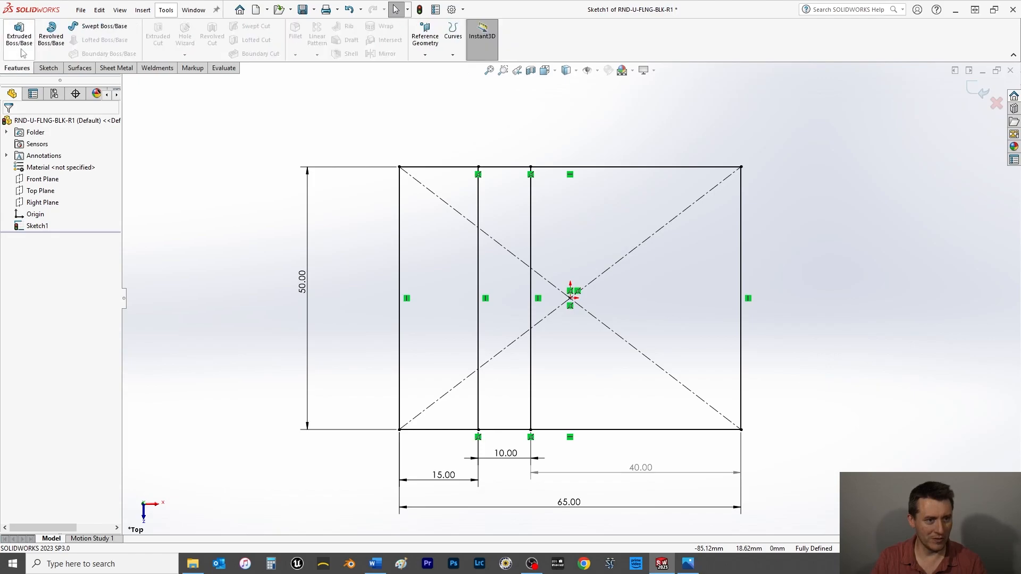
{"action": "left_click", "coordinate": [22, 47]}
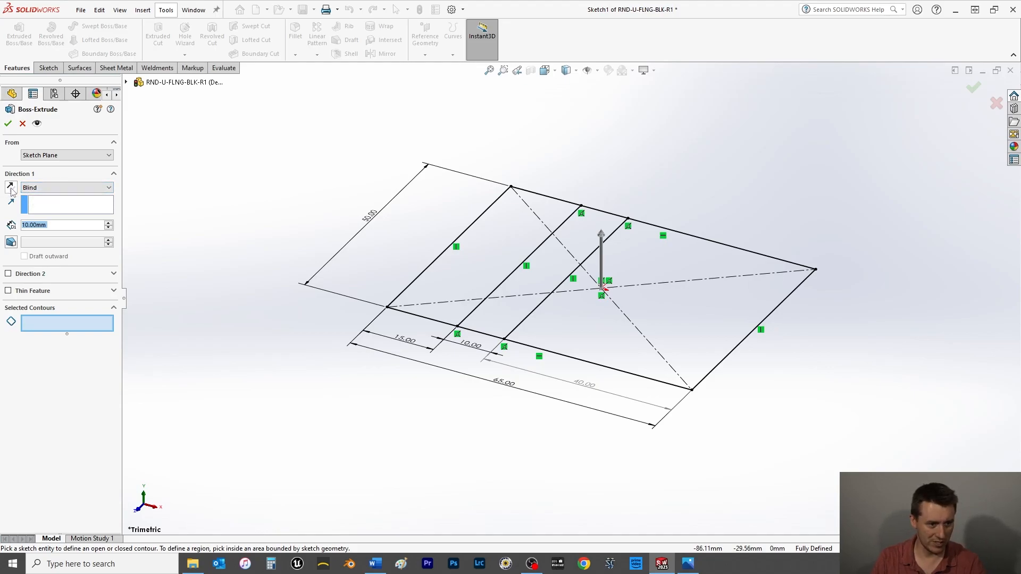
{"action": "left_click", "coordinate": [11, 187]}
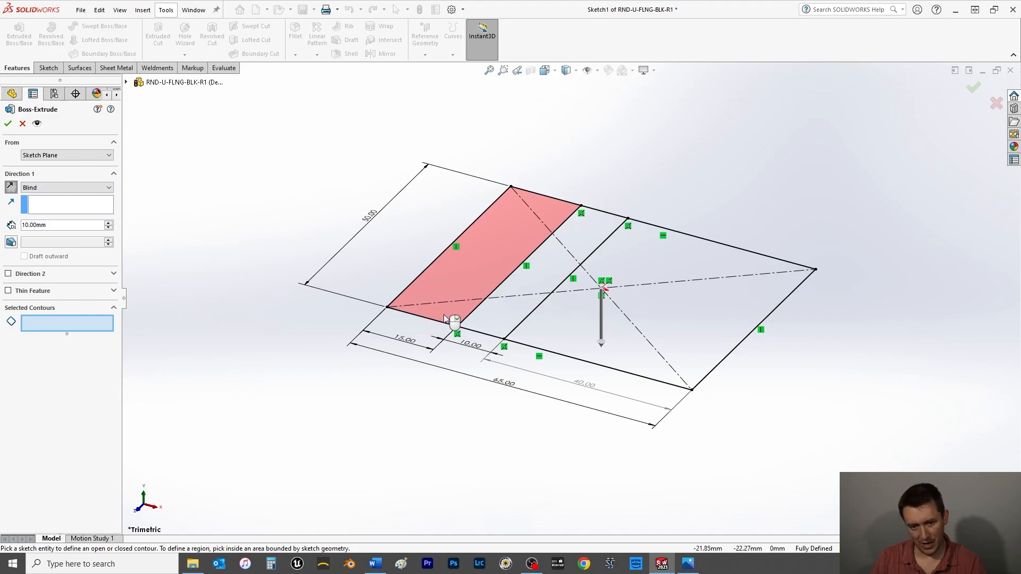
{"action": "left_click", "coordinate": [462, 319]}
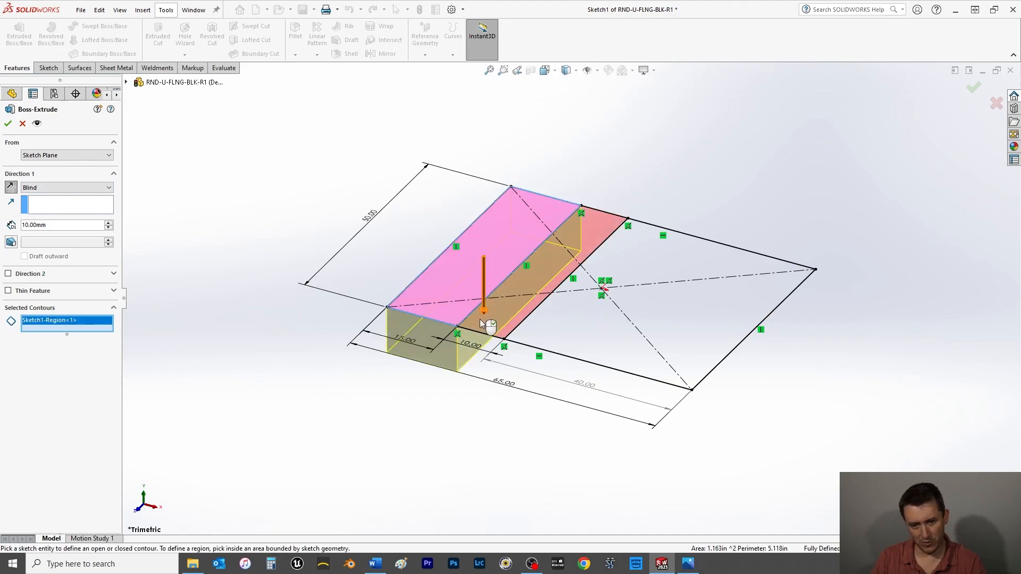
{"action": "left_click", "coordinate": [504, 330]}
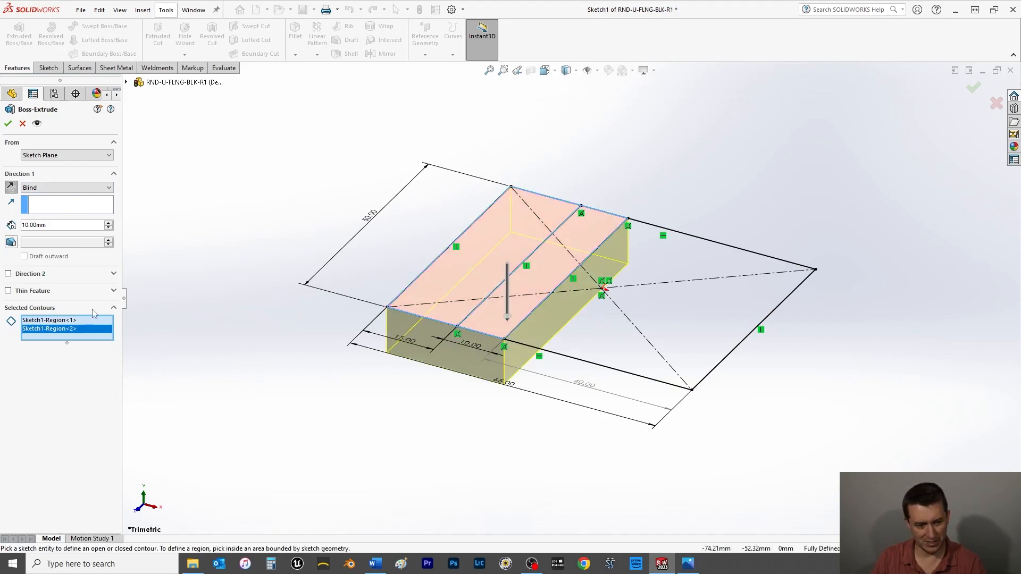
{"action": "left_click", "coordinate": [58, 226]}
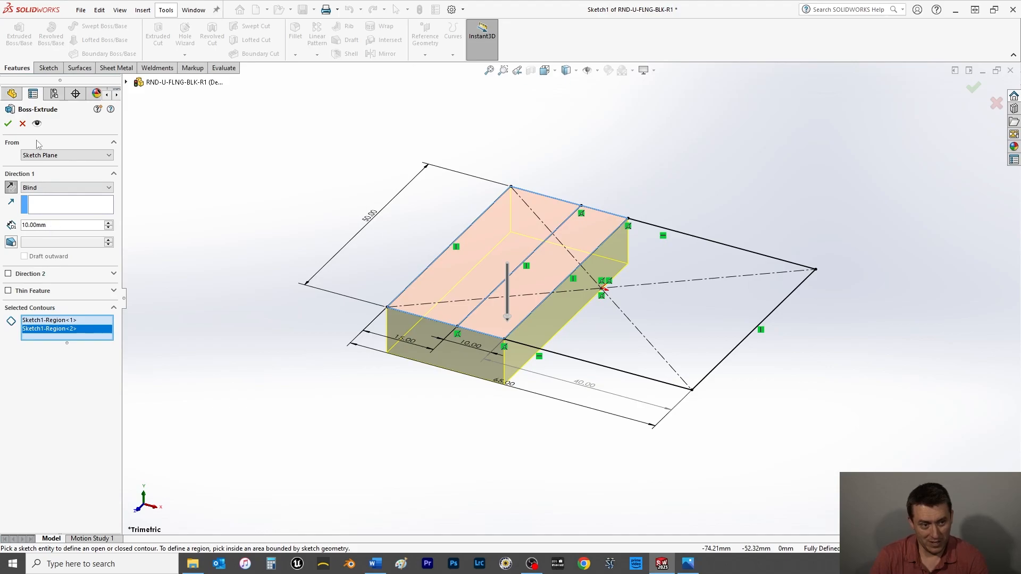
{"action": "left_click", "coordinate": [8, 123]}
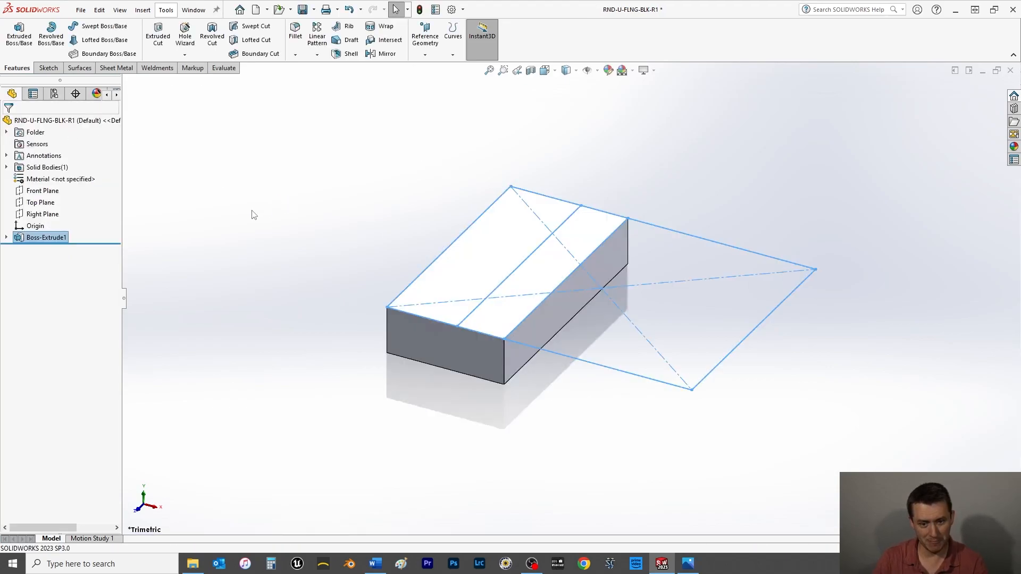
{"action": "left_click", "coordinate": [248, 225]}
{"action": "key", "text": "ctrl+s"}
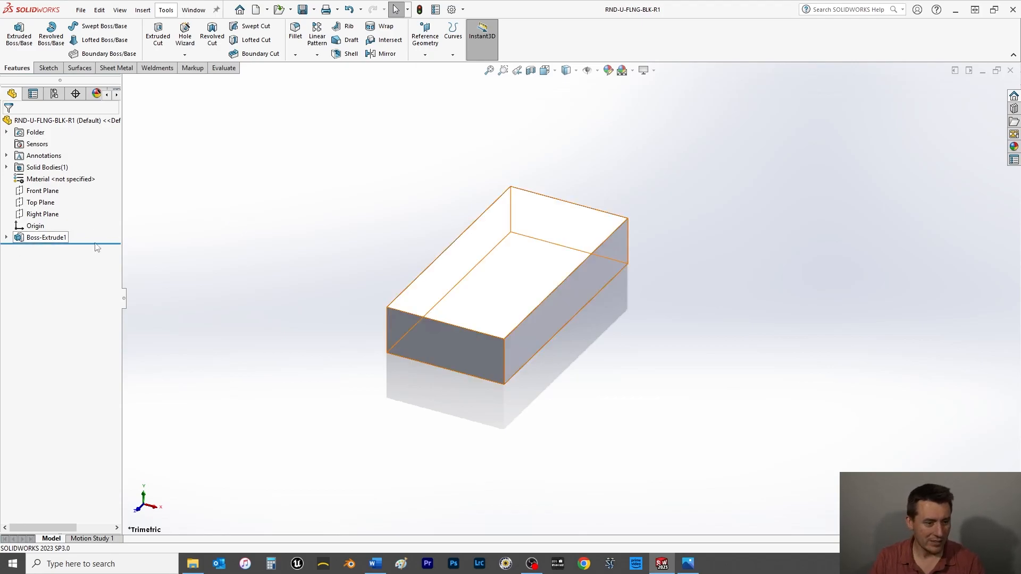
Reuse Sketch1 to extrude only its large right-hand region 25 mm upward as a blind boss with merged result
{"action": "left_click", "coordinate": [7, 237]}
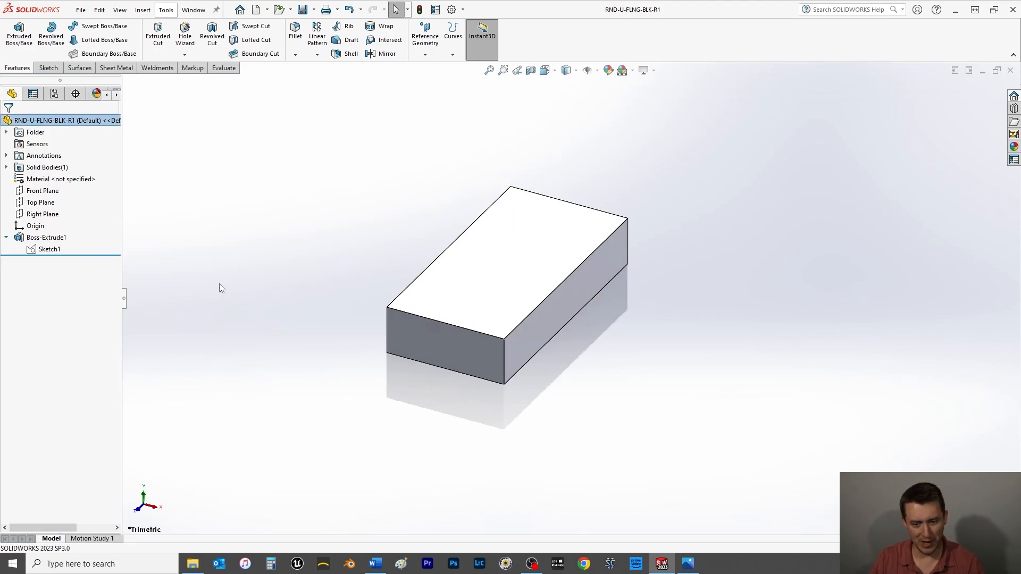
{"action": "left_click", "coordinate": [50, 249]}
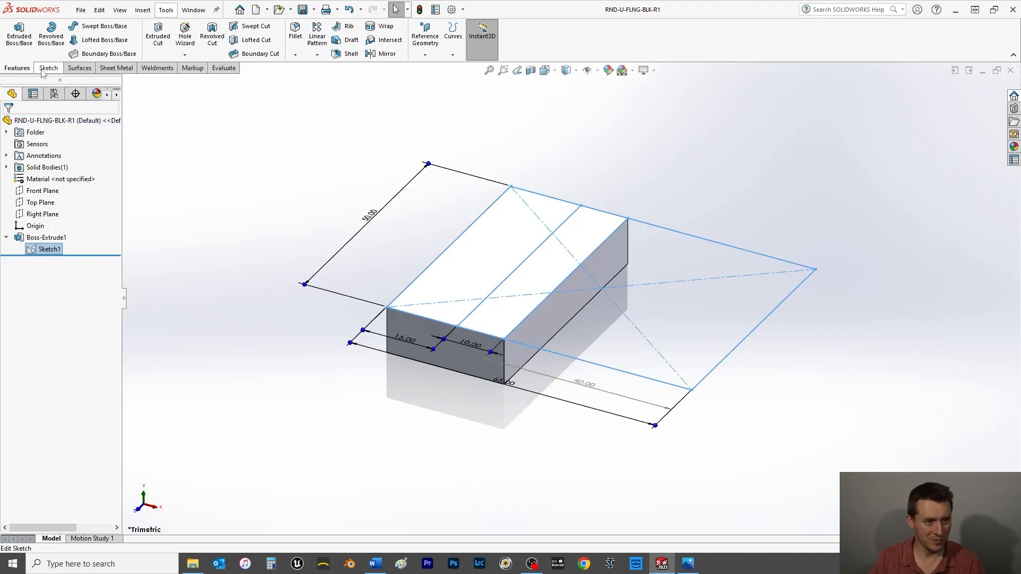
{"action": "left_click", "coordinate": [20, 42]}
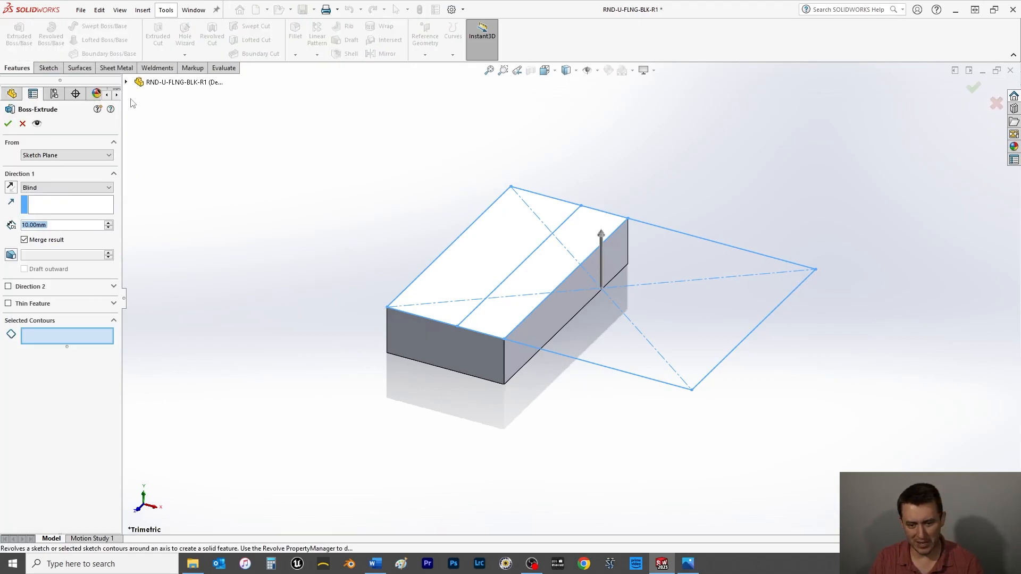
{"action": "left_click", "coordinate": [646, 360]}
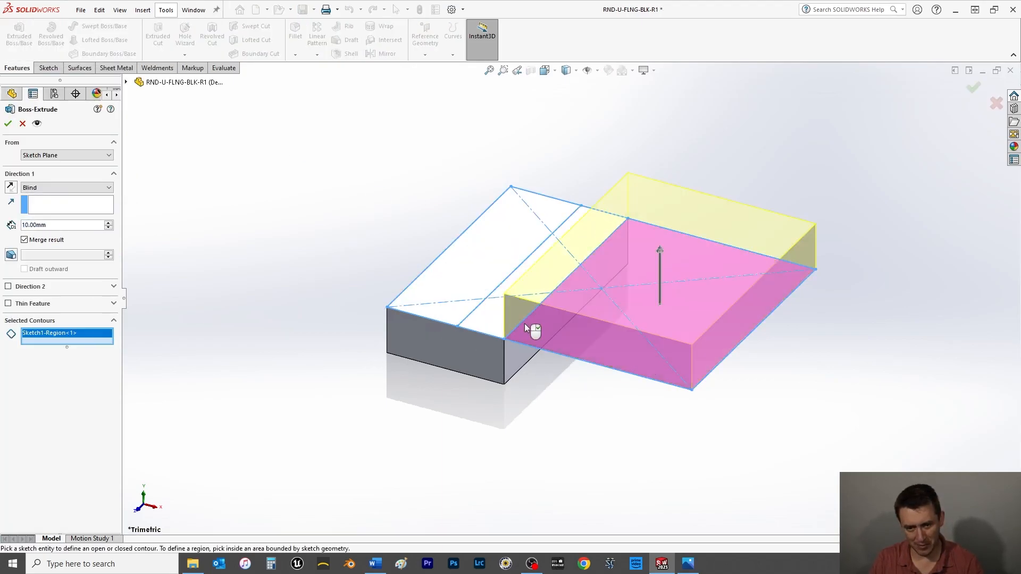
{"action": "left_click", "coordinate": [446, 305]}
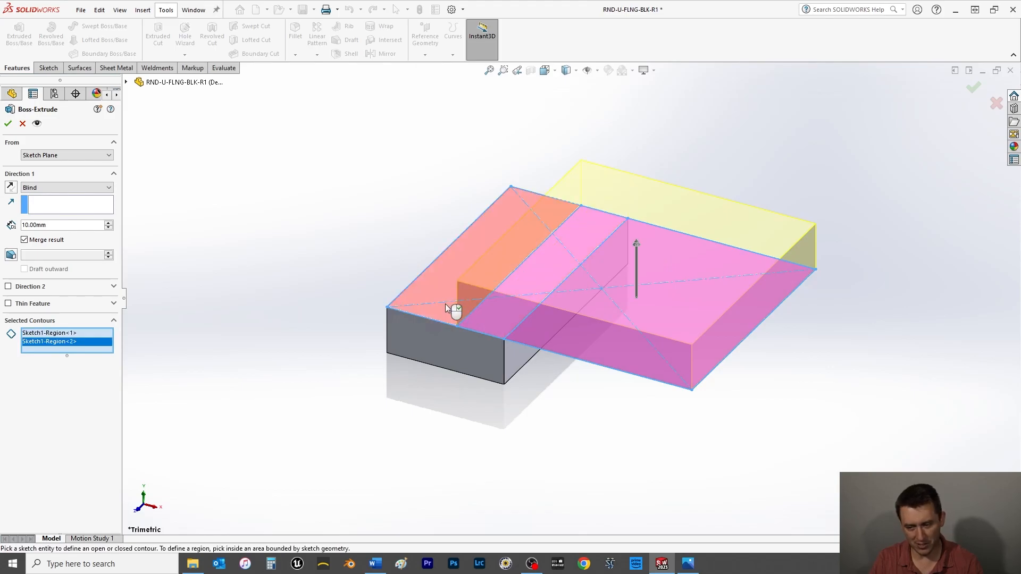
{"action": "left_click", "coordinate": [493, 326]}
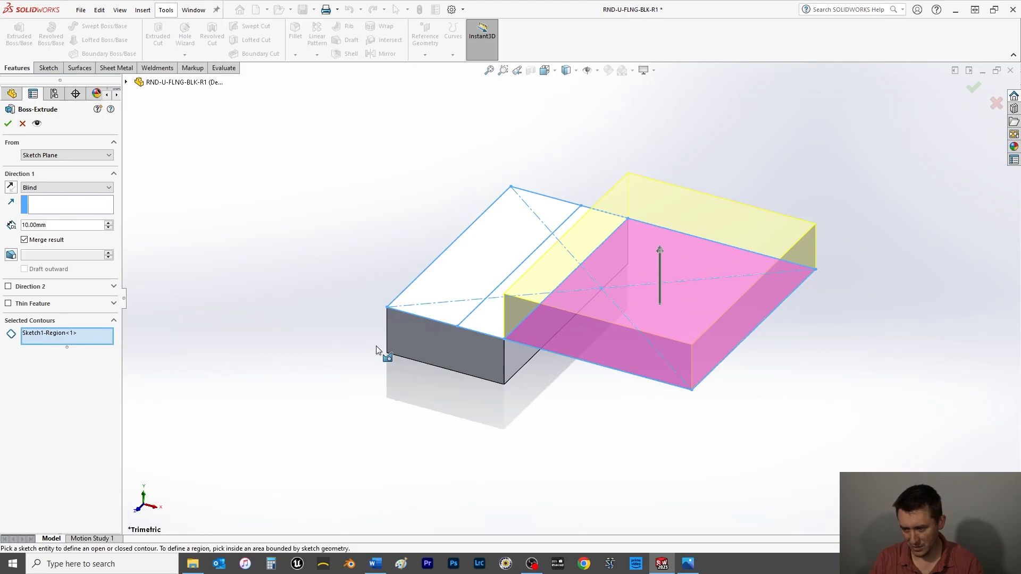
{"action": "double_click", "coordinate": [59, 226]}
{"action": "type", "text": "25"}
{"action": "key", "text": "Return"}
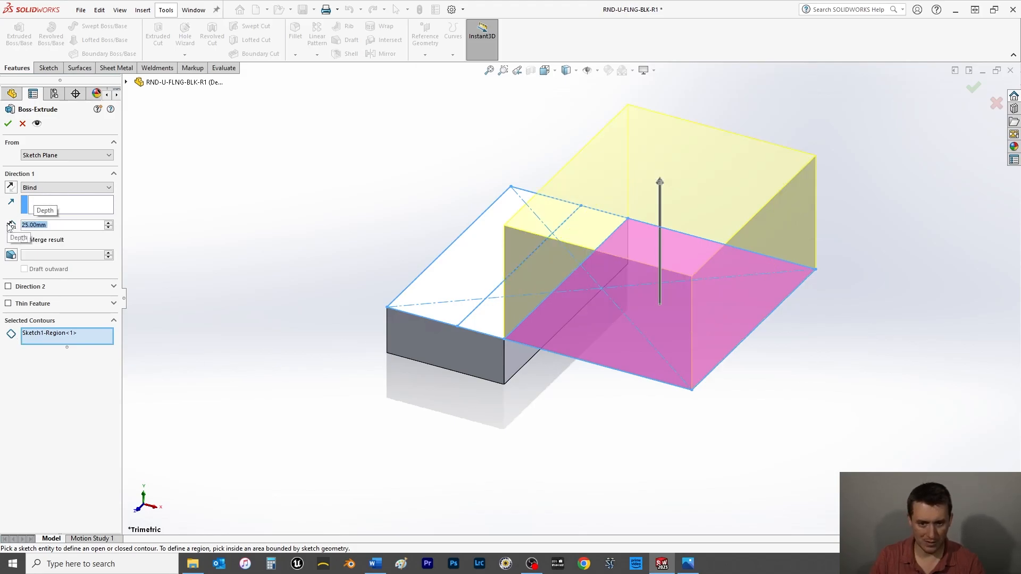
{"action": "left_click", "coordinate": [8, 123]}
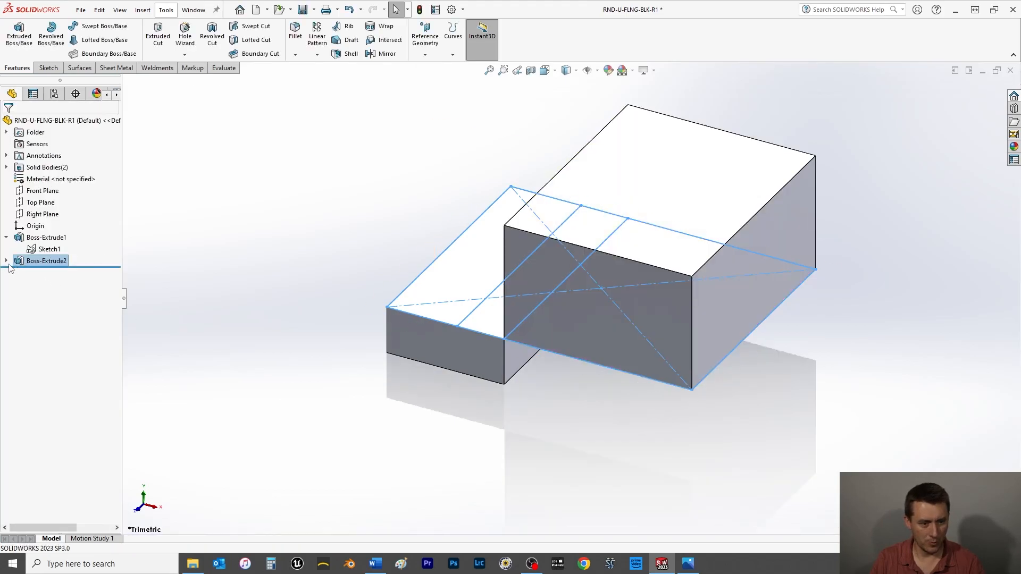
Extrude Sketch1's middle 10 mm wide region upward with Offset From Surface, ending 20 mm above the large block's top face using a reversed offset
{"action": "left_click", "coordinate": [49, 249]}
{"action": "left_click", "coordinate": [19, 33]}
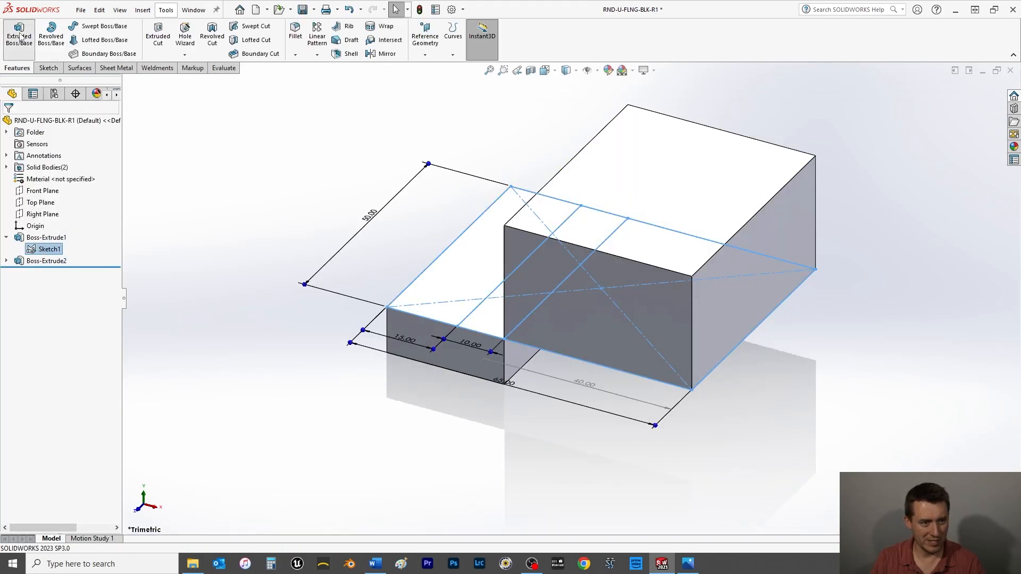
{"action": "left_click", "coordinate": [486, 323]}
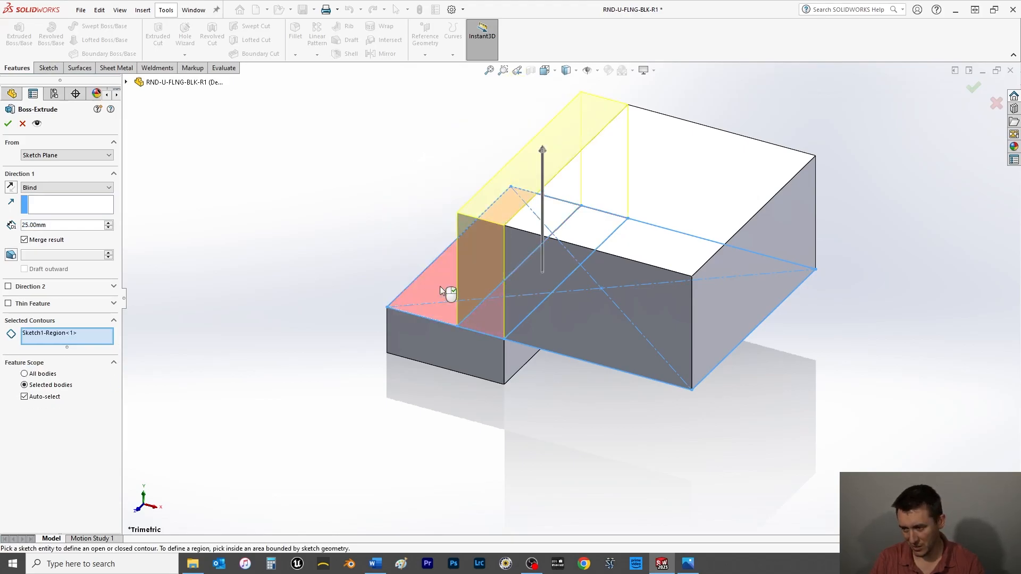
{"action": "left_click", "coordinate": [53, 192]}
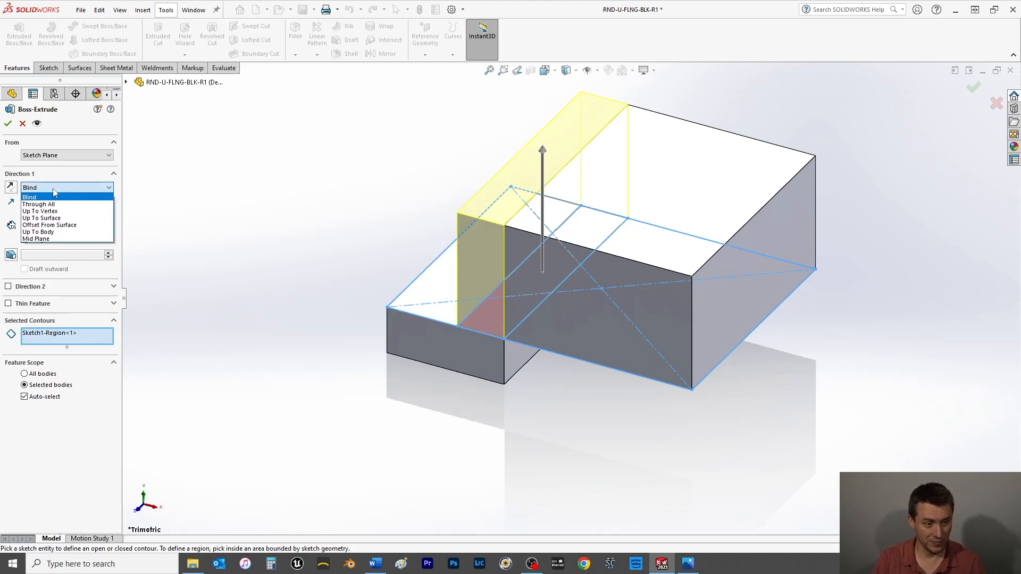
{"action": "left_click", "coordinate": [53, 225]}
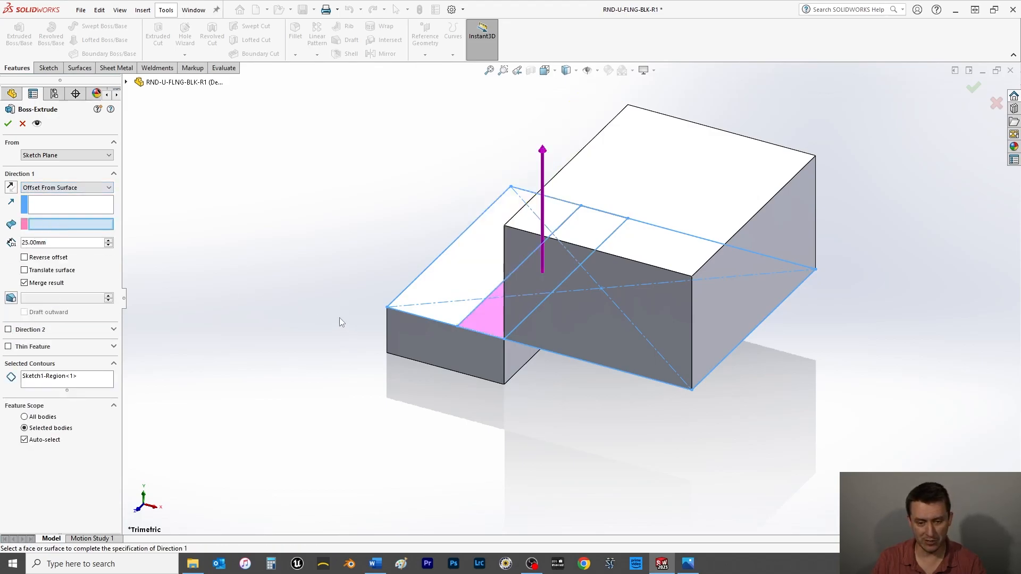
{"action": "left_click", "coordinate": [657, 158]}
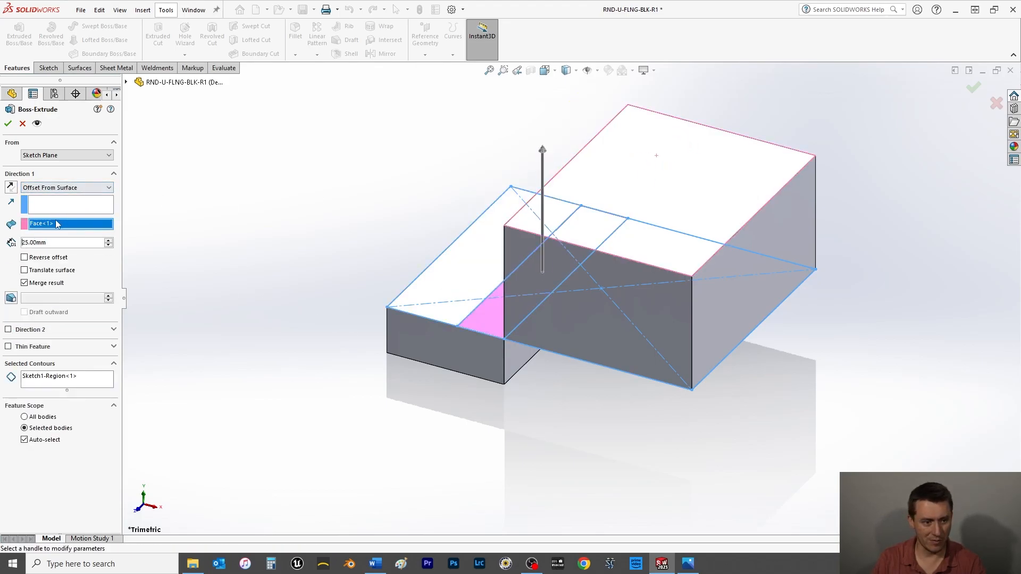
{"action": "left_click_drag", "start_coordinate": [53, 247], "coordinate": [26, 245]}
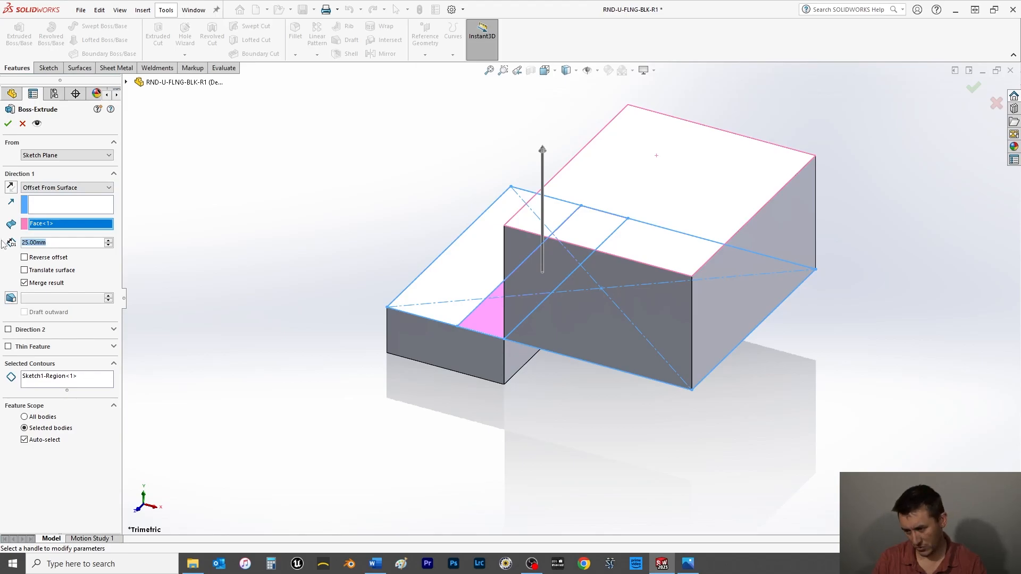
{"action": "key", "text": "Return"}
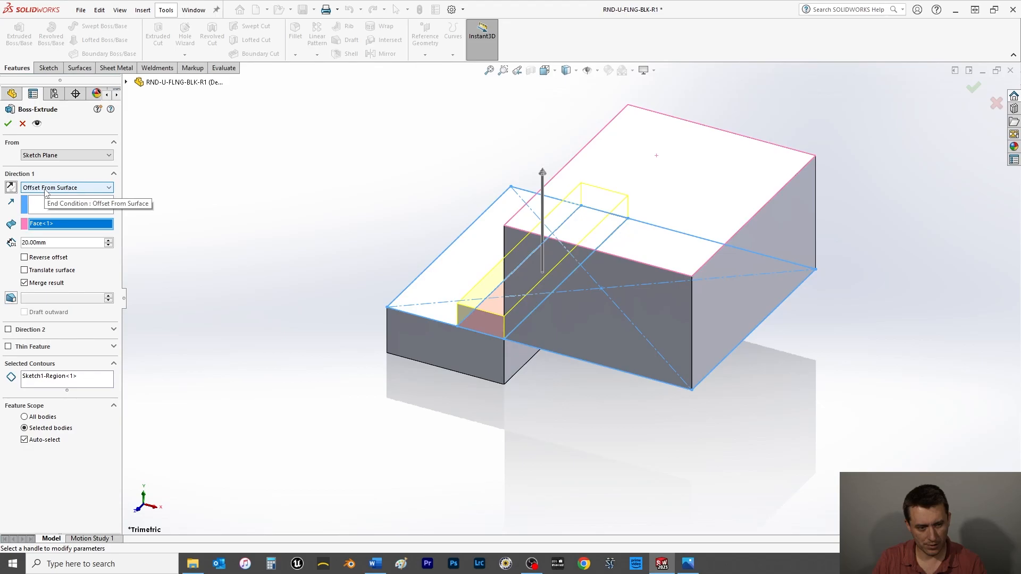
{"action": "left_click", "coordinate": [24, 258]}
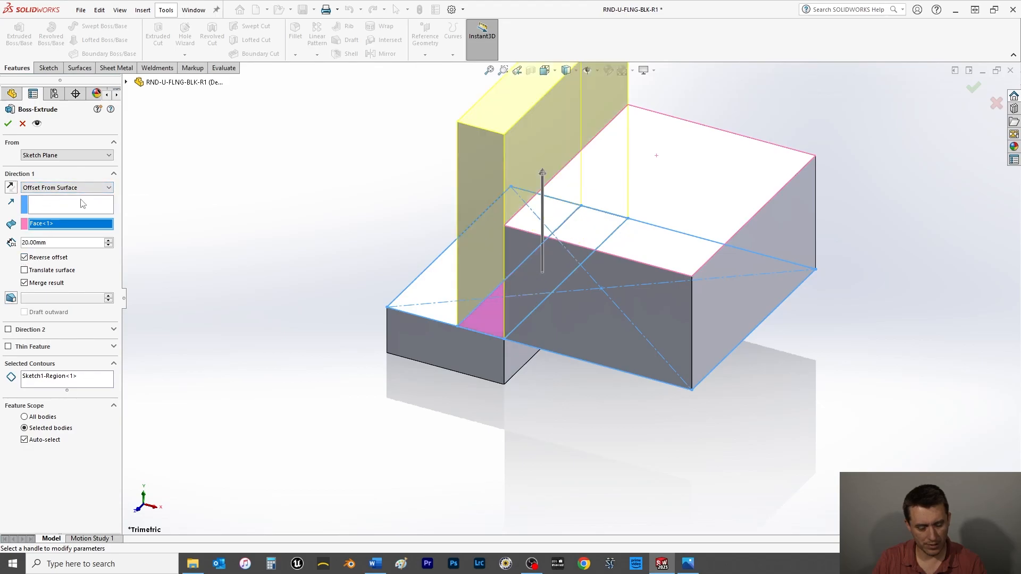
{"action": "key", "text": "z"}
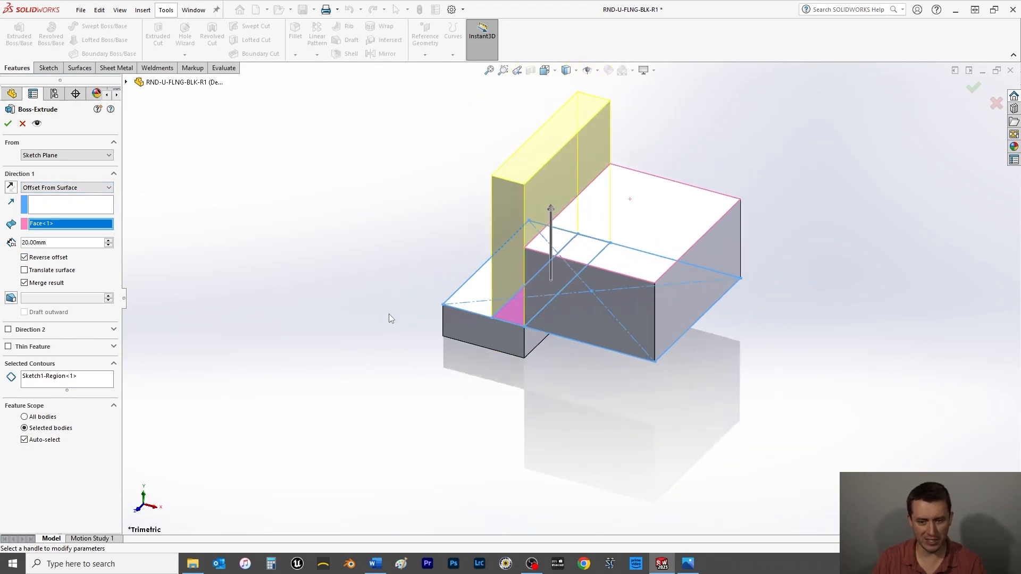
{"action": "left_click", "coordinate": [8, 123]}
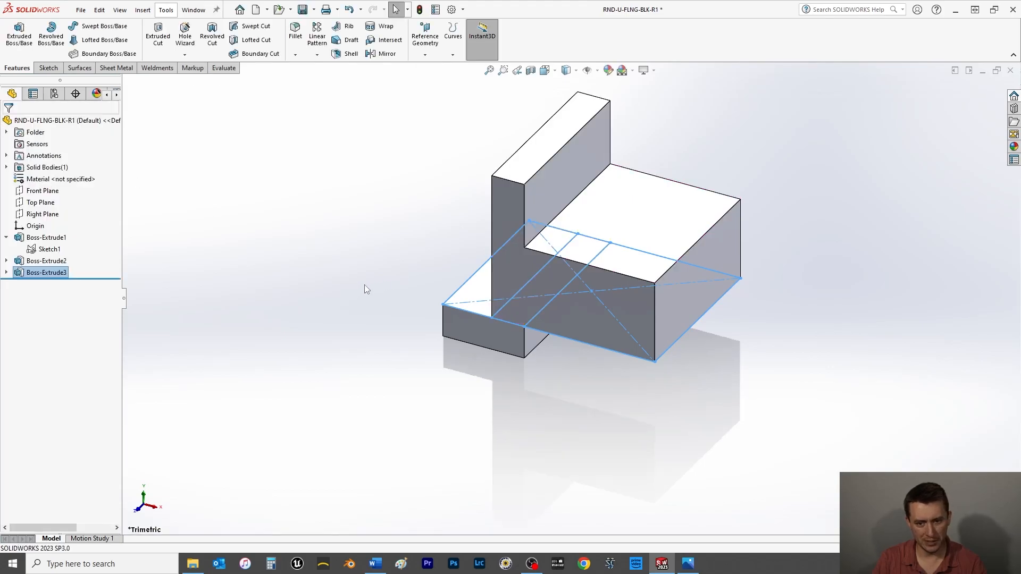
Start a boss extrusion of Sketch1 using Offset From Surface, with a reversed 30 mm offset from the middle raised block's top face
{"action": "left_click", "coordinate": [67, 248]}
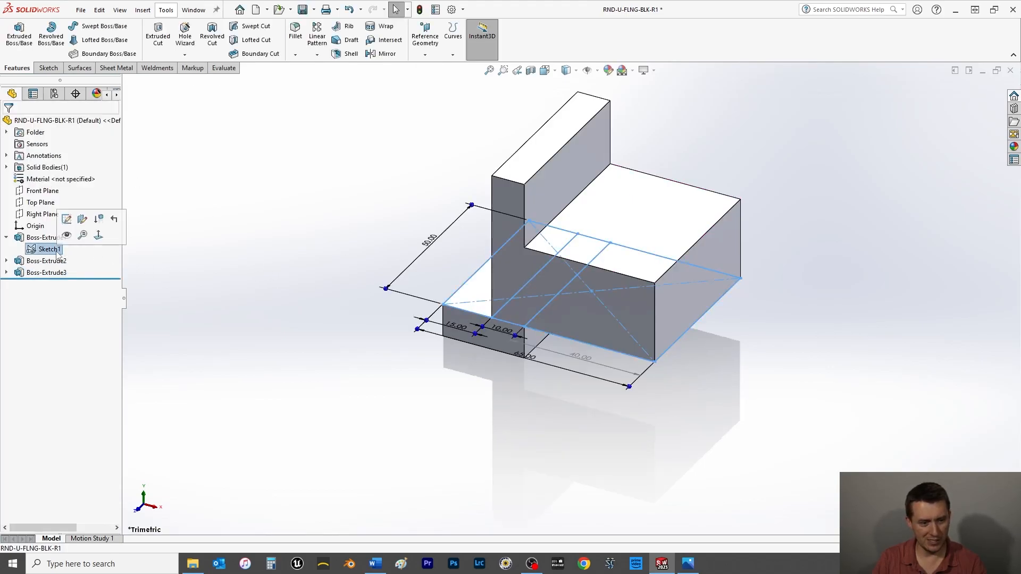
{"action": "left_click", "coordinate": [20, 37]}
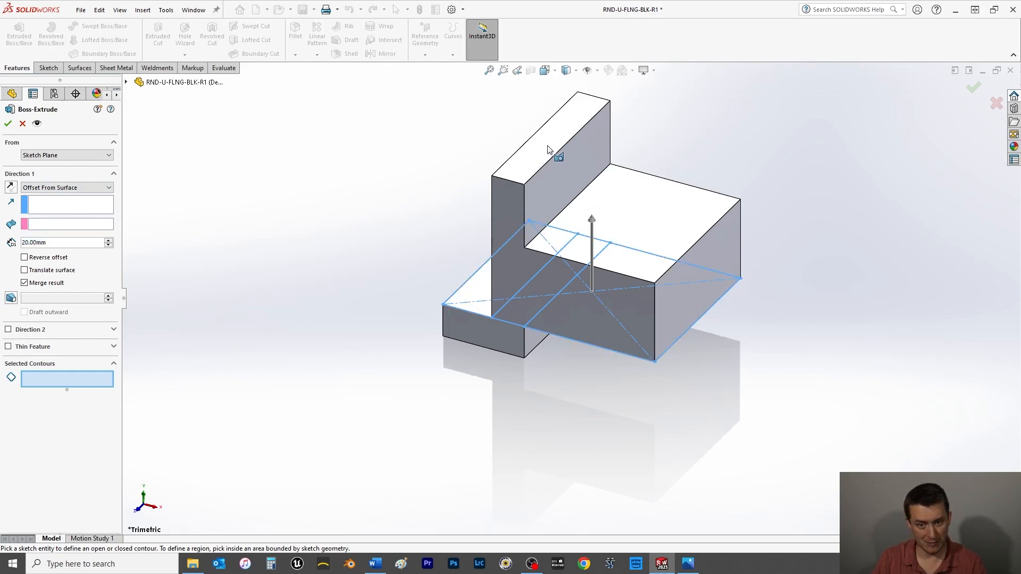
{"action": "left_click", "coordinate": [86, 225]}
{"action": "left_click", "coordinate": [532, 147]}
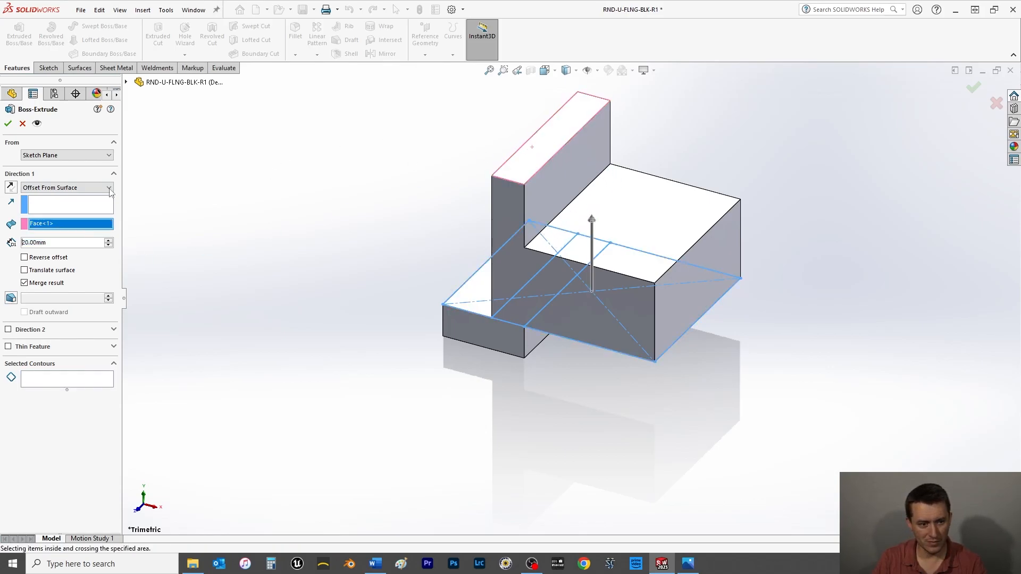
{"action": "left_click", "coordinate": [24, 258]}
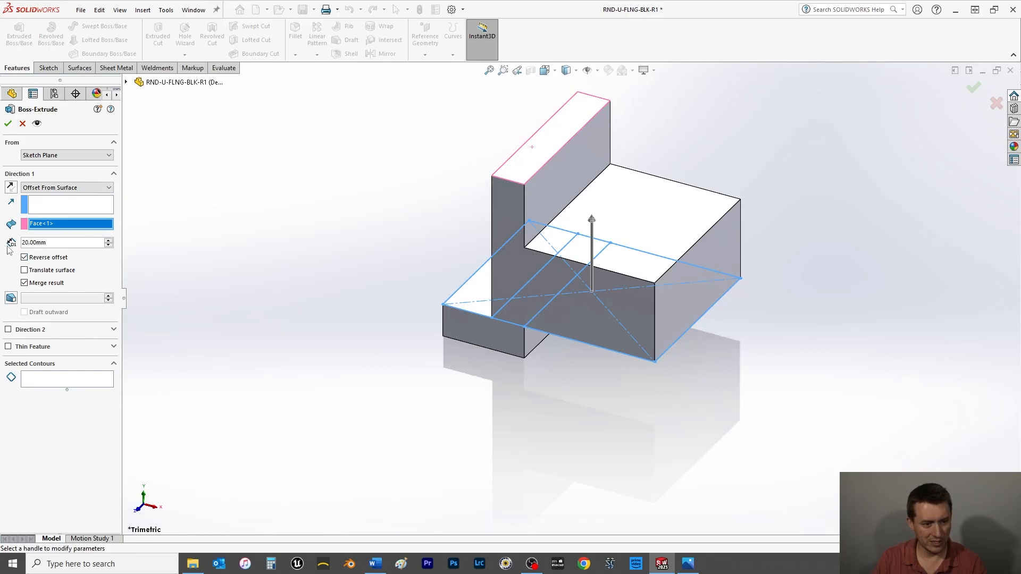
{"action": "left_click_drag", "start_coordinate": [49, 242], "coordinate": [2, 250]}
{"action": "type", "text": "30"}
{"action": "key", "text": "Return"}
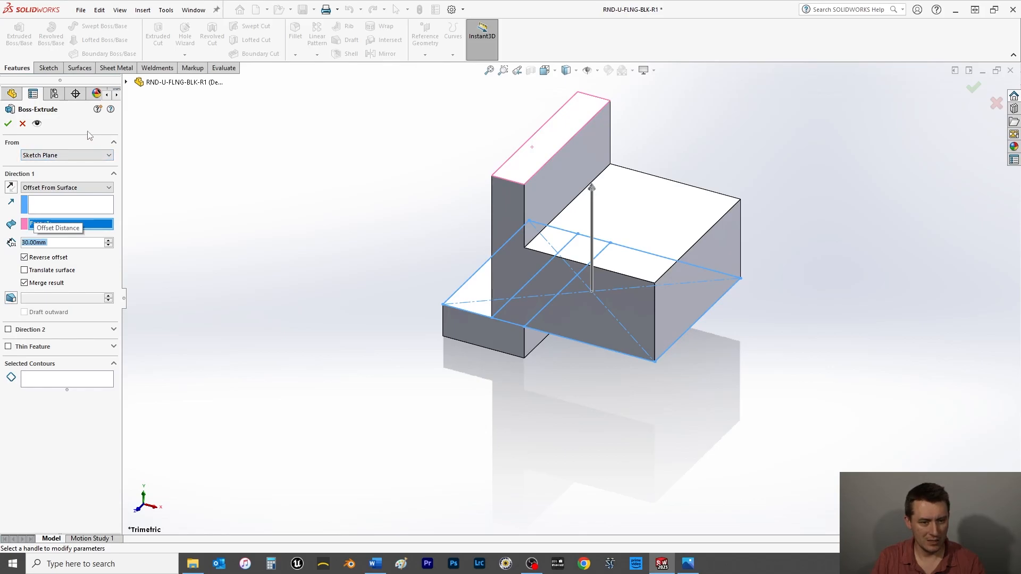
Choose only Sketch1's 15 mm wide end region as the contour for the boss extrusion
{"action": "left_click", "coordinate": [474, 285]}
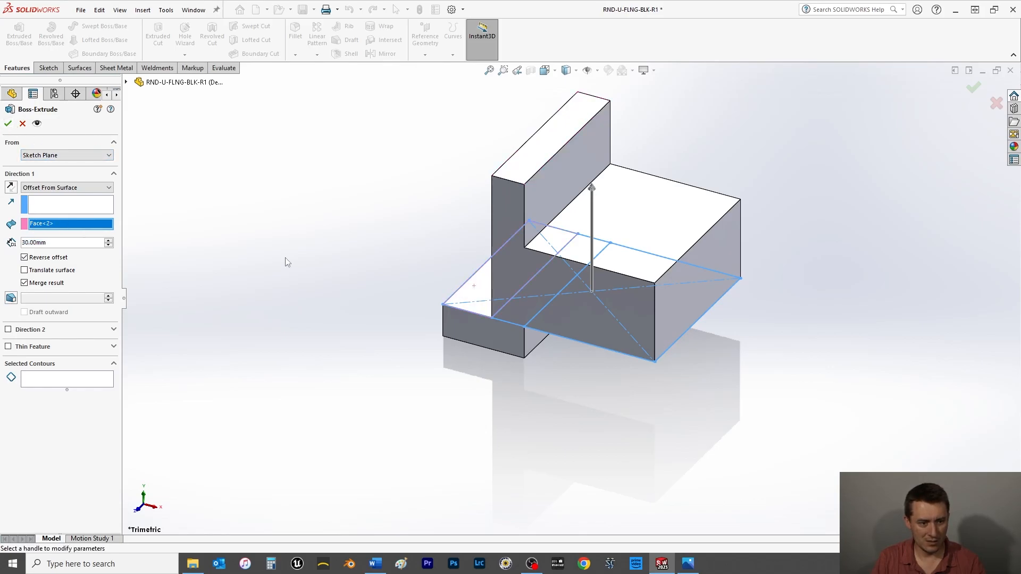
{"action": "left_click", "coordinate": [49, 205]}
{"action": "left_click", "coordinate": [72, 378]}
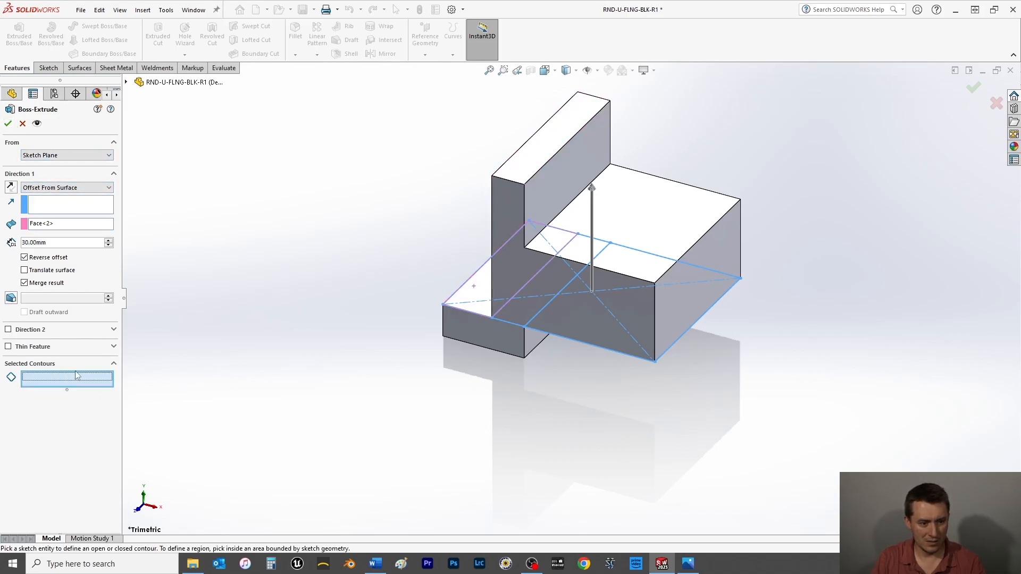
{"action": "left_click", "coordinate": [474, 291]}
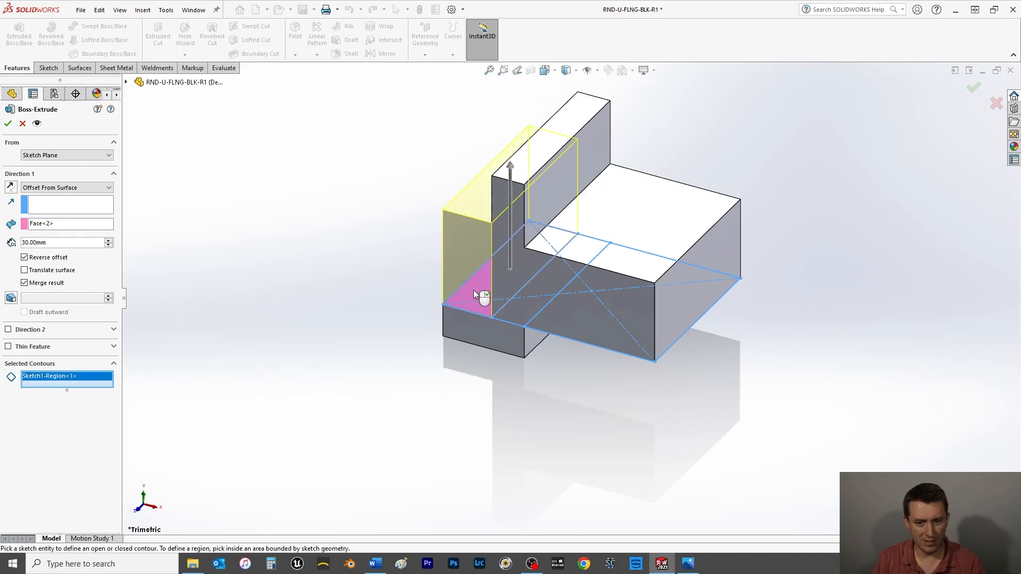
{"action": "left_click", "coordinate": [24, 257]}
{"action": "left_click", "coordinate": [24, 257]}
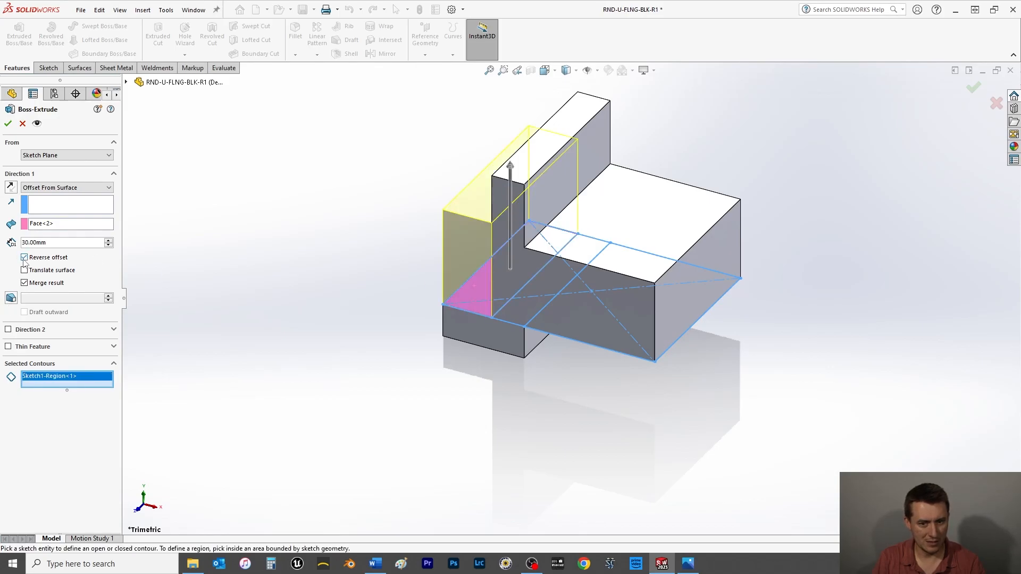
Replace the offset reference with the middle raised block's top face, complete the 30 mm offset boss, and save the part
{"action": "left_click", "coordinate": [57, 224]}
{"action": "key", "text": "Delete"}
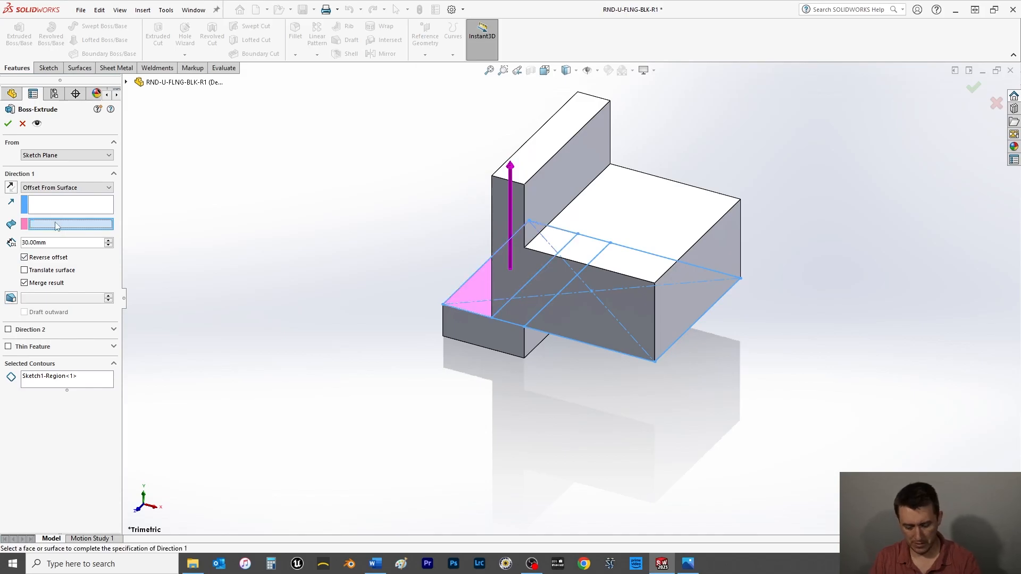
{"action": "left_click", "coordinate": [550, 146]}
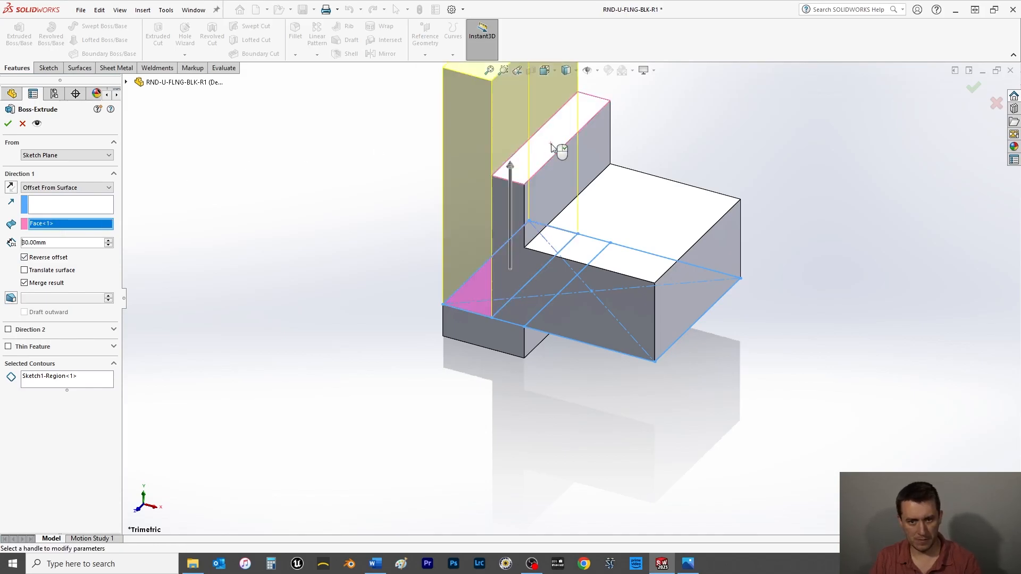
{"action": "left_click", "coordinate": [8, 124]}
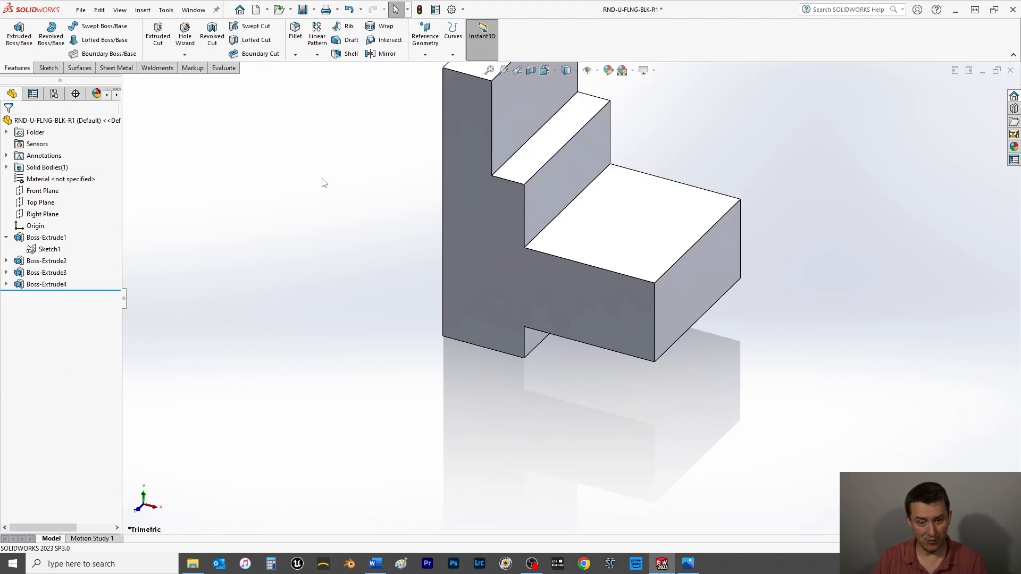
{"action": "key", "text": "ctrl+s"}
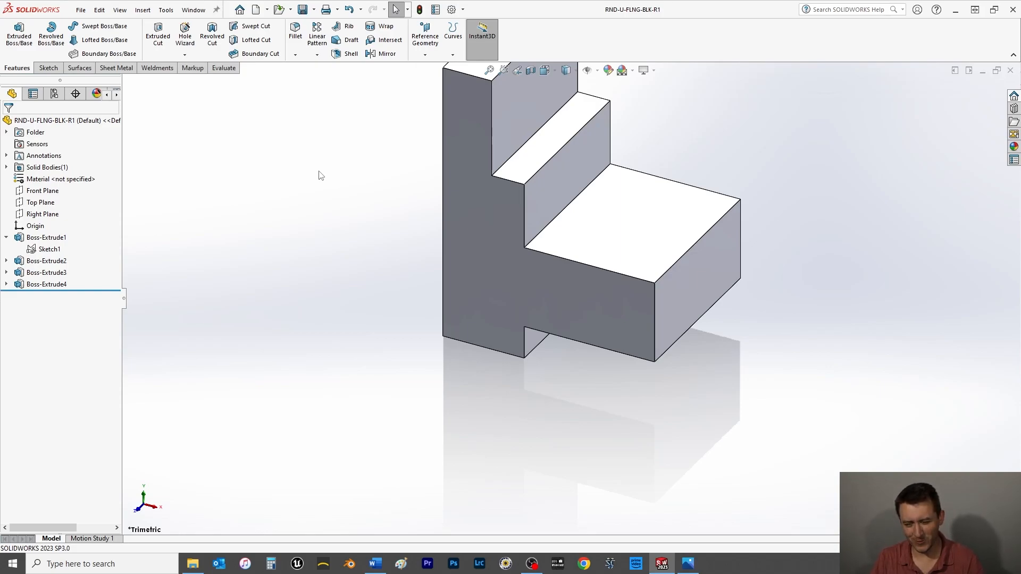
Sketch a sloping line about 25 mm long on the Front Plane, from the middle step's outer corner to the large block's top edge
{"action": "key", "text": "f"}
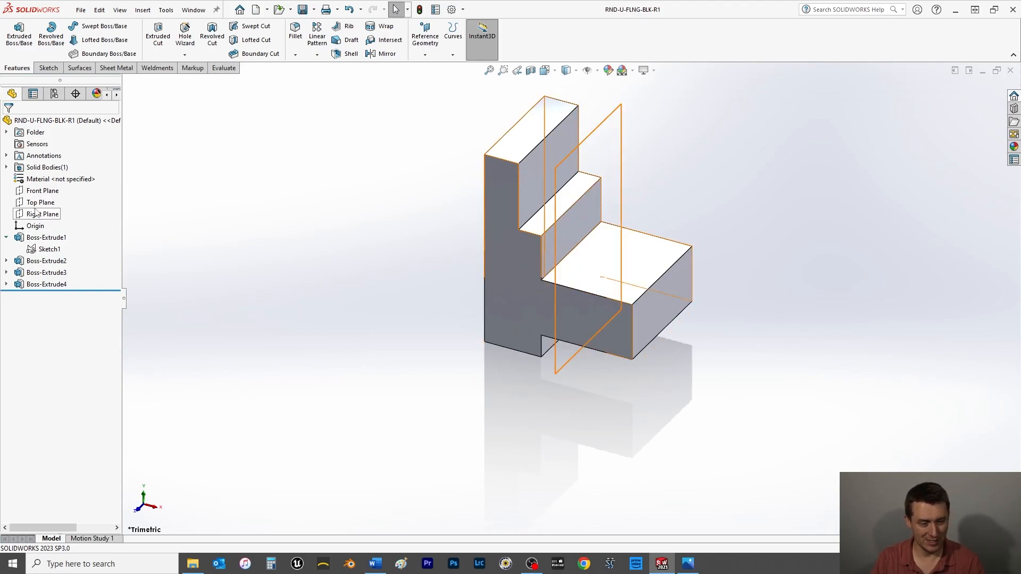
{"action": "left_click", "coordinate": [39, 192]}
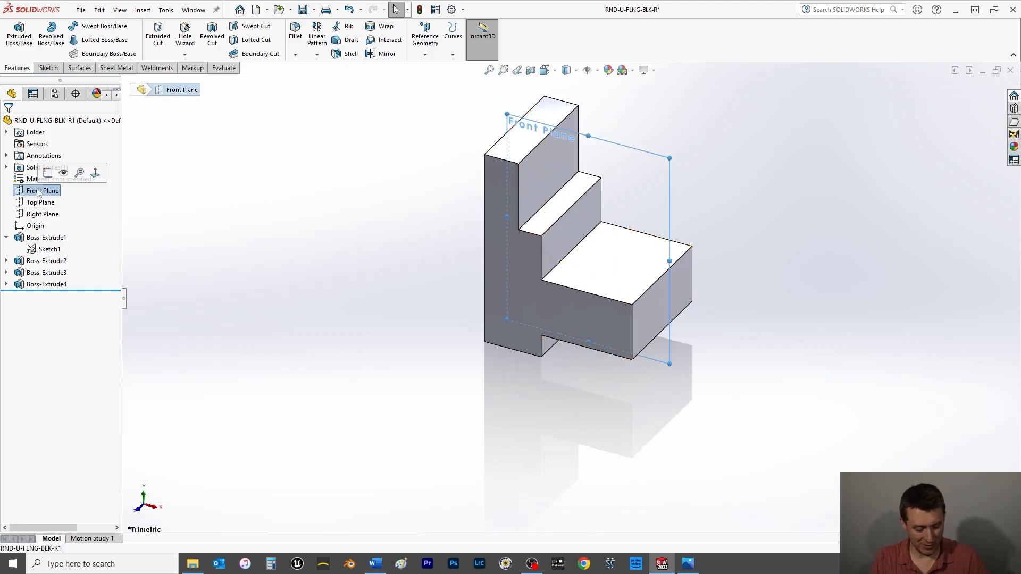
{"action": "key", "text": "ctrl+8"}
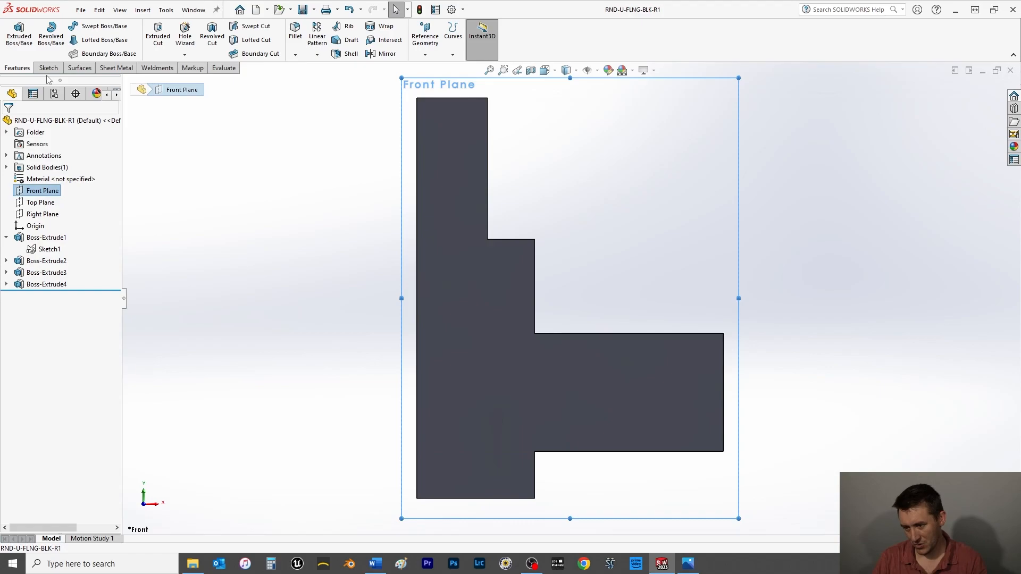
{"action": "left_click", "coordinate": [48, 68]}
{"action": "left_click", "coordinate": [15, 35]}
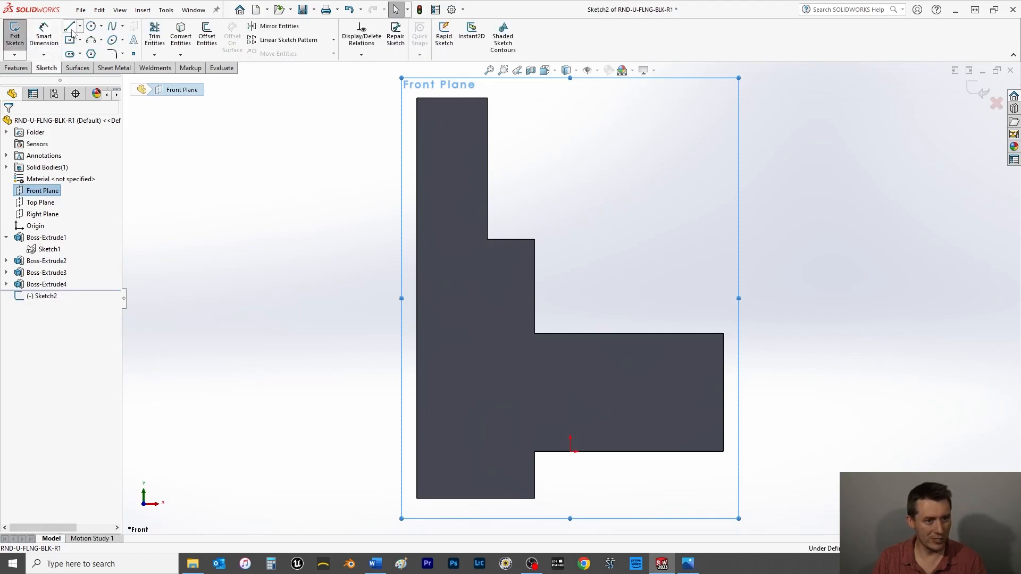
{"action": "left_click", "coordinate": [69, 26]}
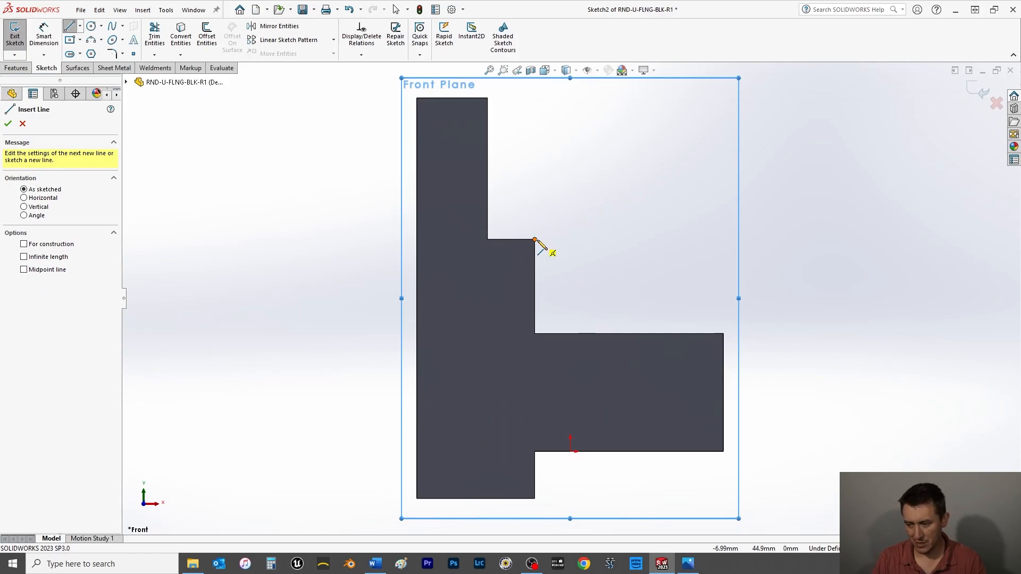
{"action": "left_click", "coordinate": [535, 240]}
{"action": "left_click", "coordinate": [610, 334]}
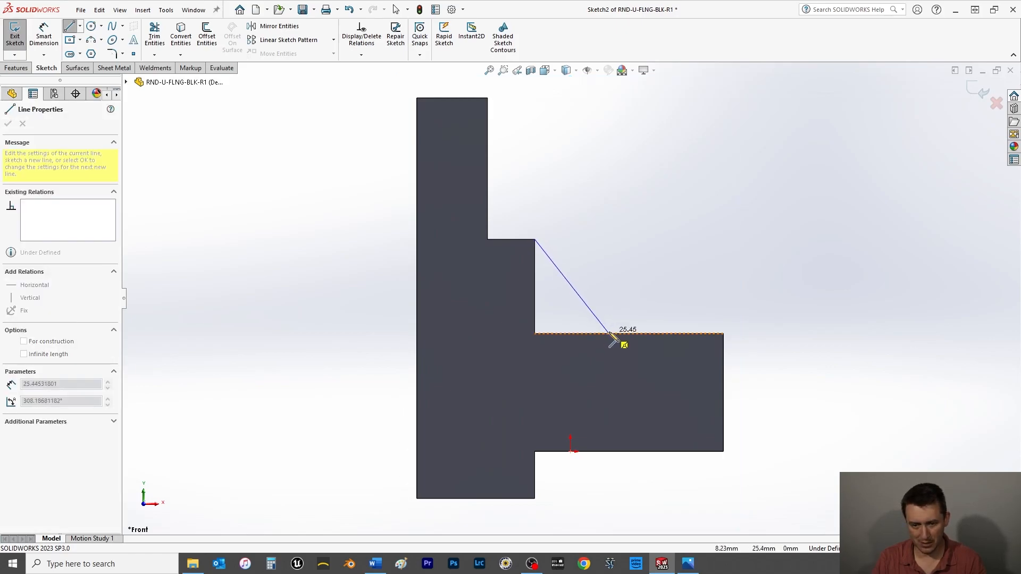
{"action": "right_click", "coordinate": [616, 235]}
{"action": "left_click", "coordinate": [642, 242]}
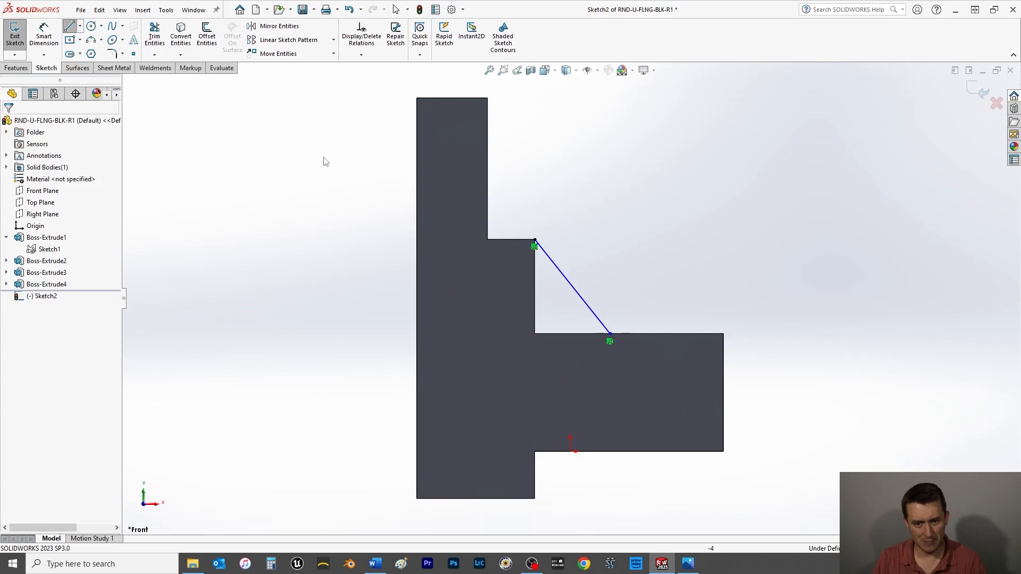
Dimension the sloping line's lower endpoint 20 mm horizontally from the middle step's vertical edge
{"action": "left_click", "coordinate": [45, 37]}
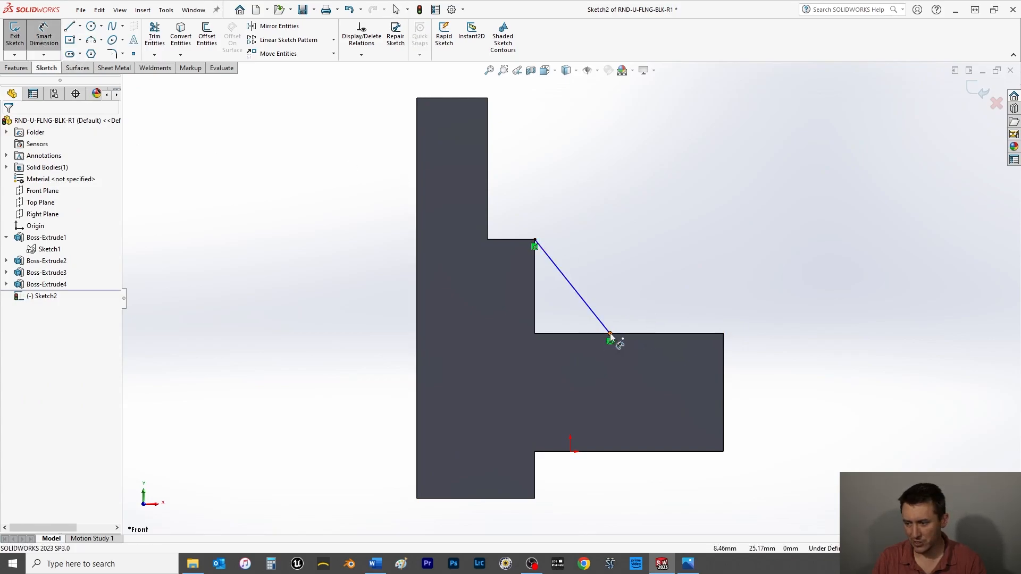
{"action": "left_click", "coordinate": [610, 335]}
{"action": "left_click", "coordinate": [536, 331]}
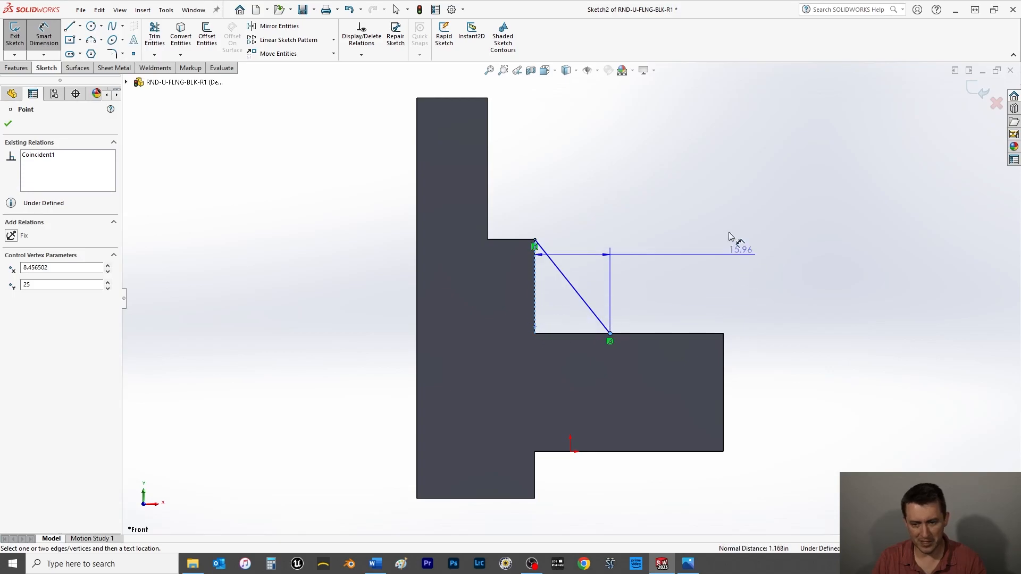
{"action": "left_click", "coordinate": [575, 193]}
{"action": "type", "text": "20"}
{"action": "key", "text": "Return"}
{"action": "left_click", "coordinate": [8, 123]}
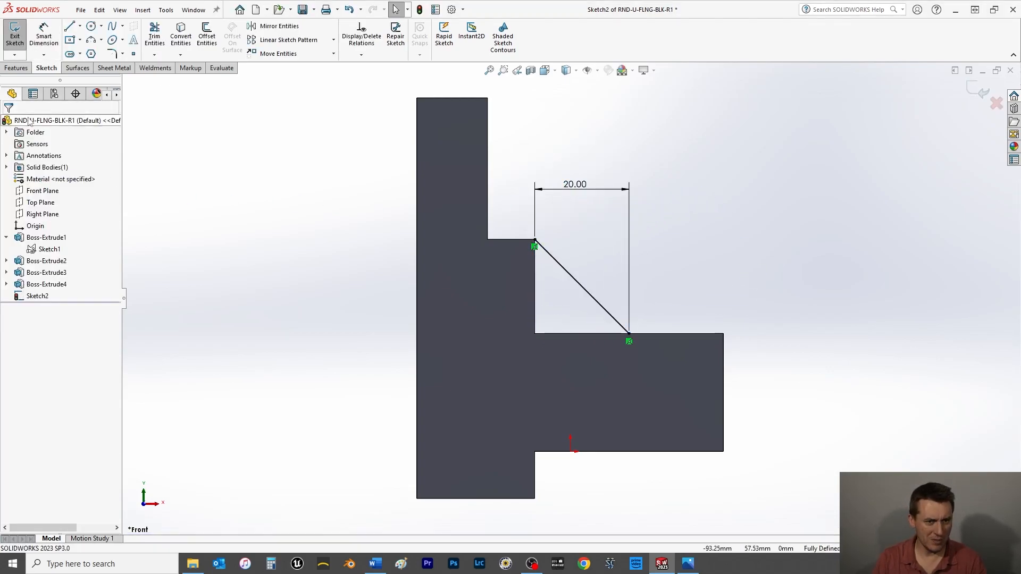
Close the triangular profile by converting the adjoining vertical and horizontal edges and trimming the horizontal line beyond the sloping line
{"action": "left_click", "coordinate": [181, 38]}
{"action": "left_click", "coordinate": [535, 273]}
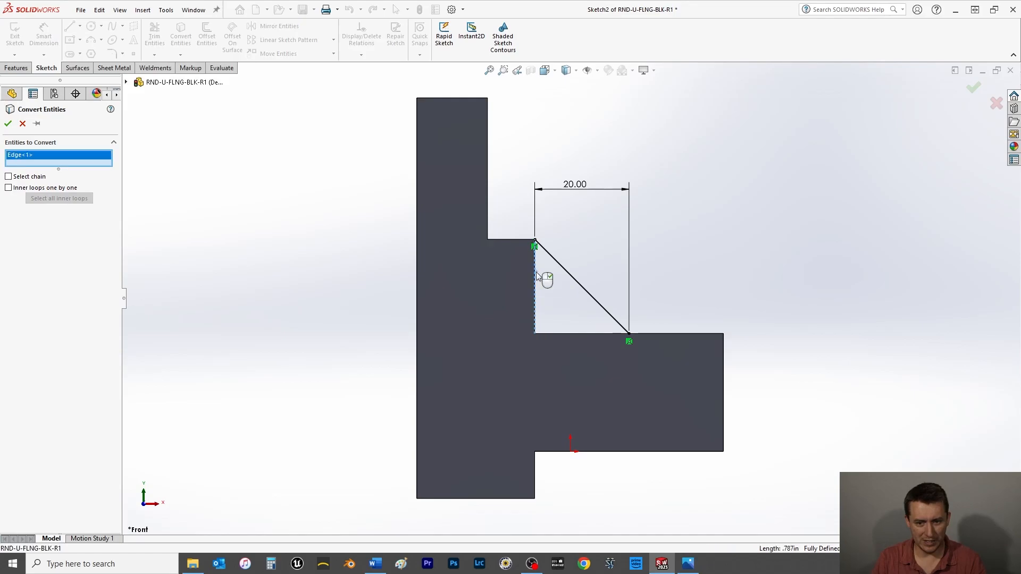
{"action": "left_click", "coordinate": [568, 334]}
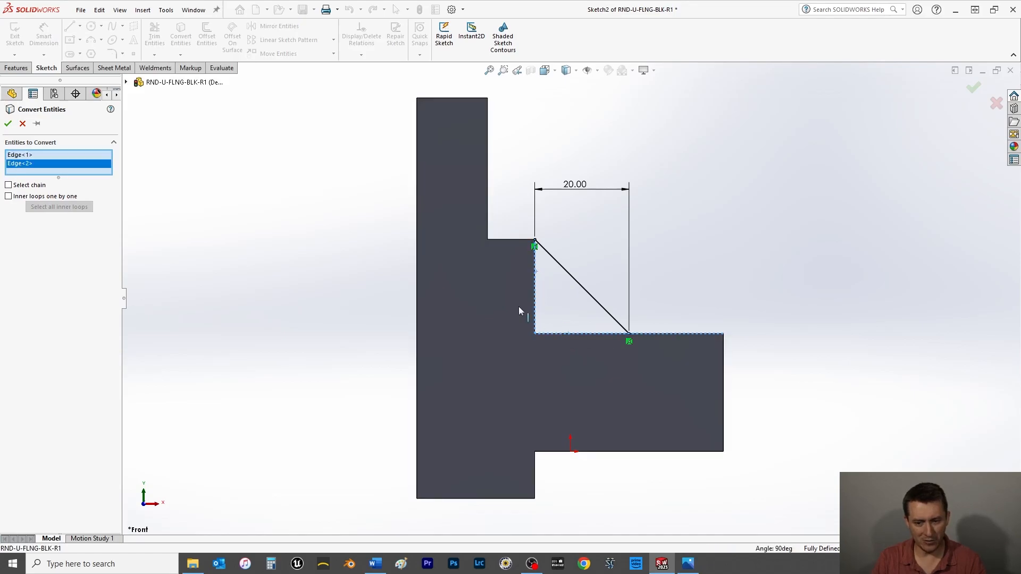
{"action": "left_click", "coordinate": [8, 123]}
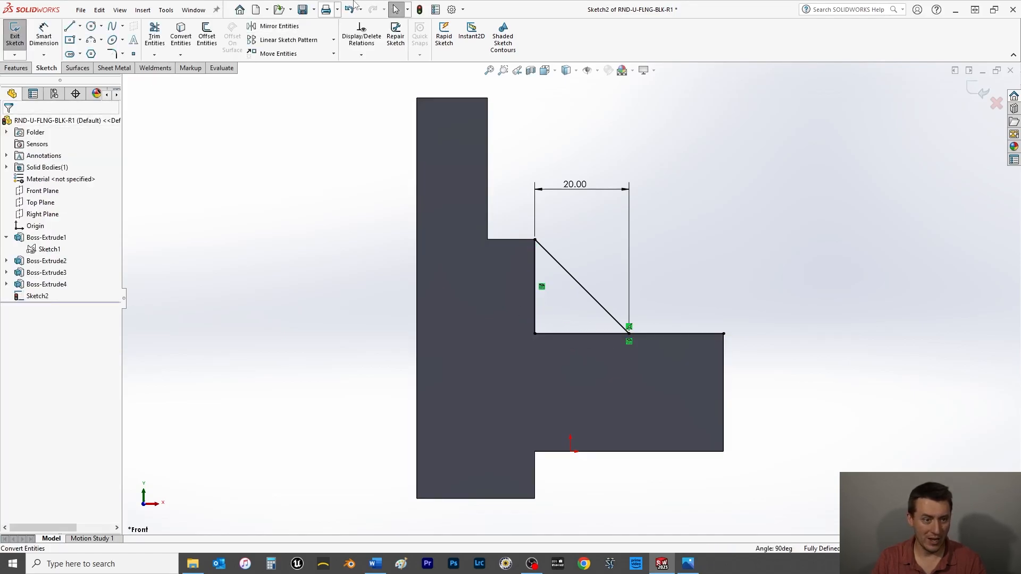
{"action": "left_click", "coordinate": [156, 38]}
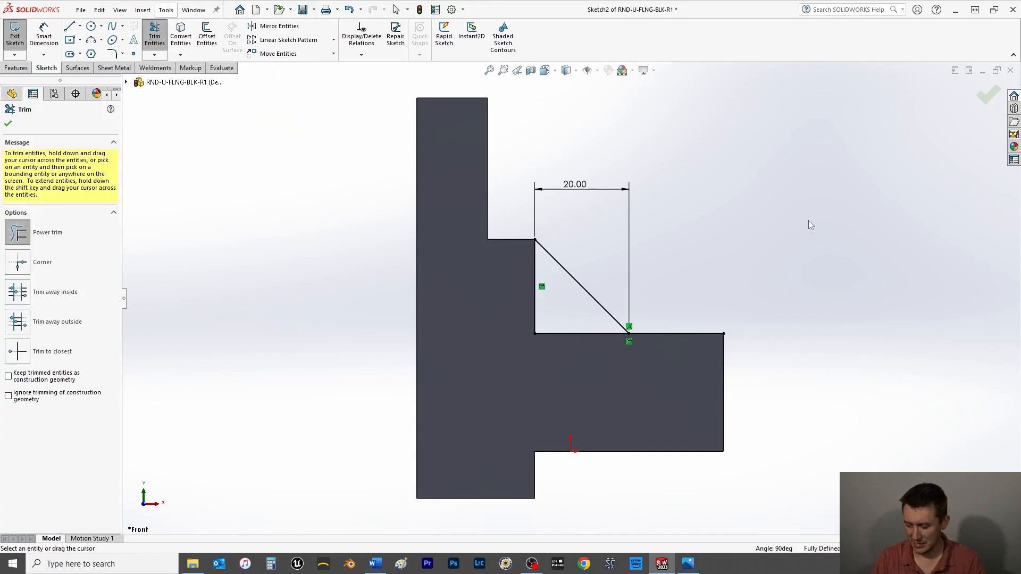
{"action": "left_click_drag", "start_coordinate": [701, 325], "coordinate": [668, 428]}
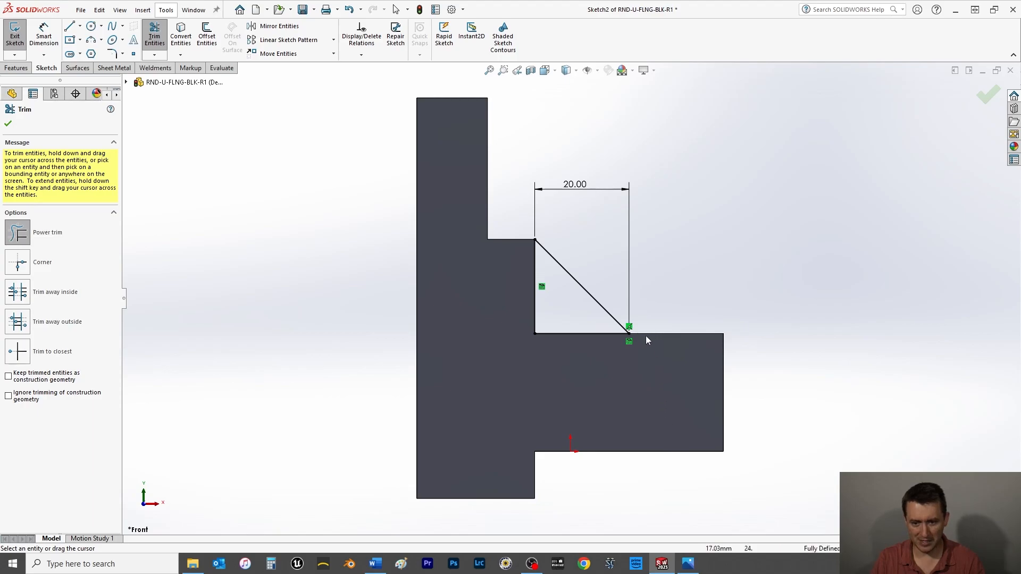
{"action": "left_click", "coordinate": [8, 124]}
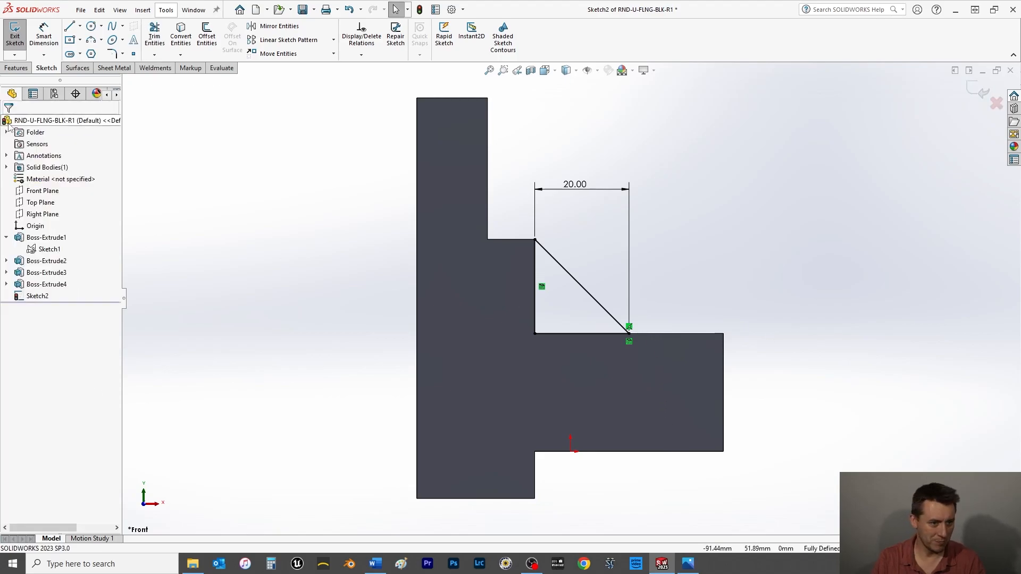
Extrude the triangular profile 10 mm as a Mid Plane boss with merged result, and save the part
{"action": "left_click", "coordinate": [16, 69]}
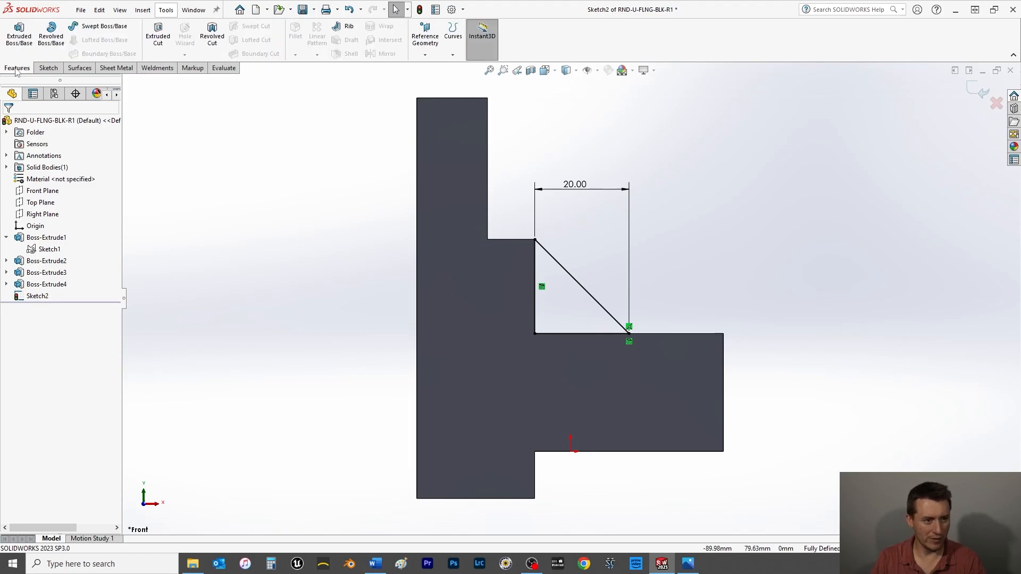
{"action": "left_click", "coordinate": [21, 45]}
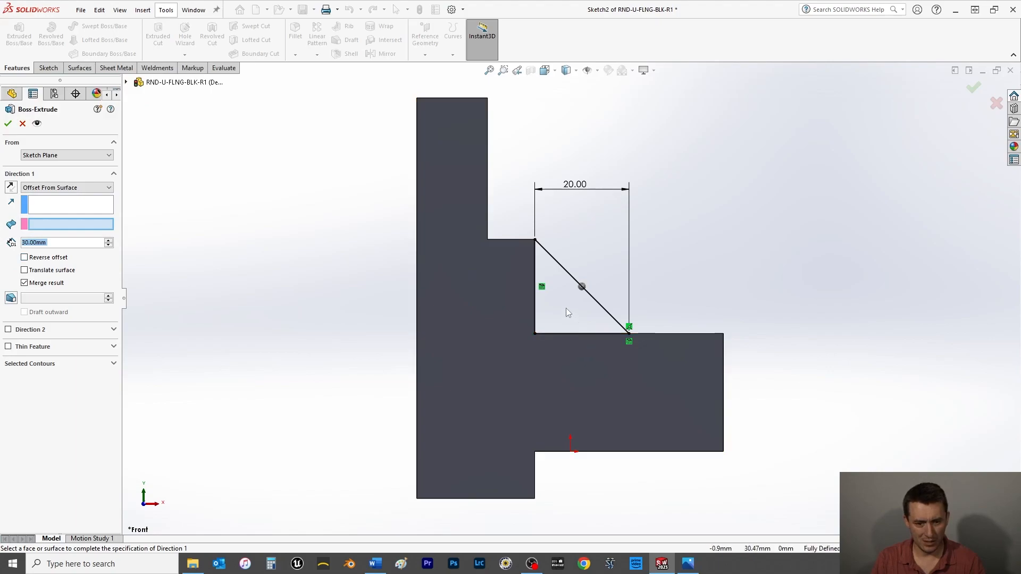
{"action": "left_click", "coordinate": [41, 191]}
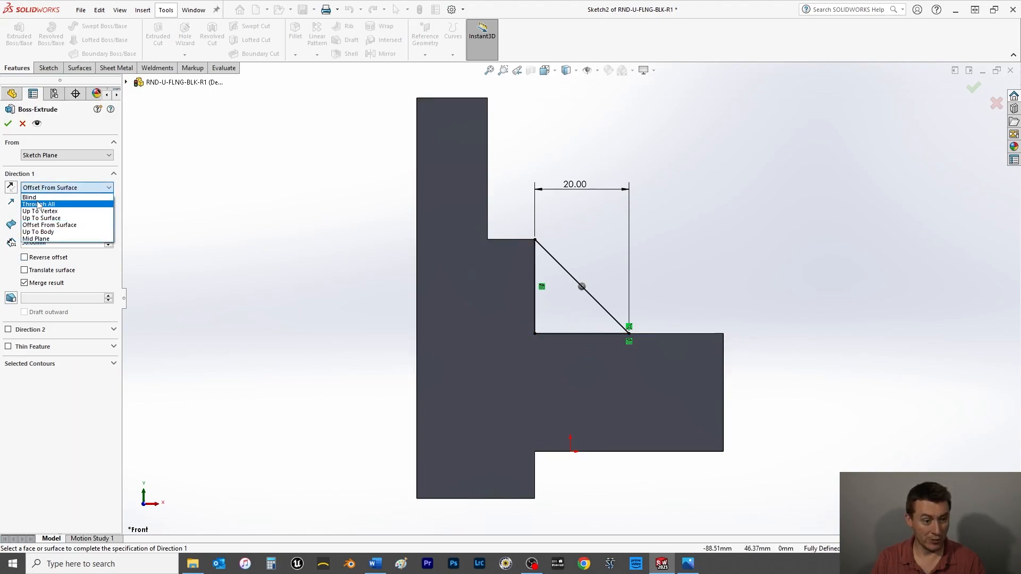
{"action": "left_click", "coordinate": [39, 238]}
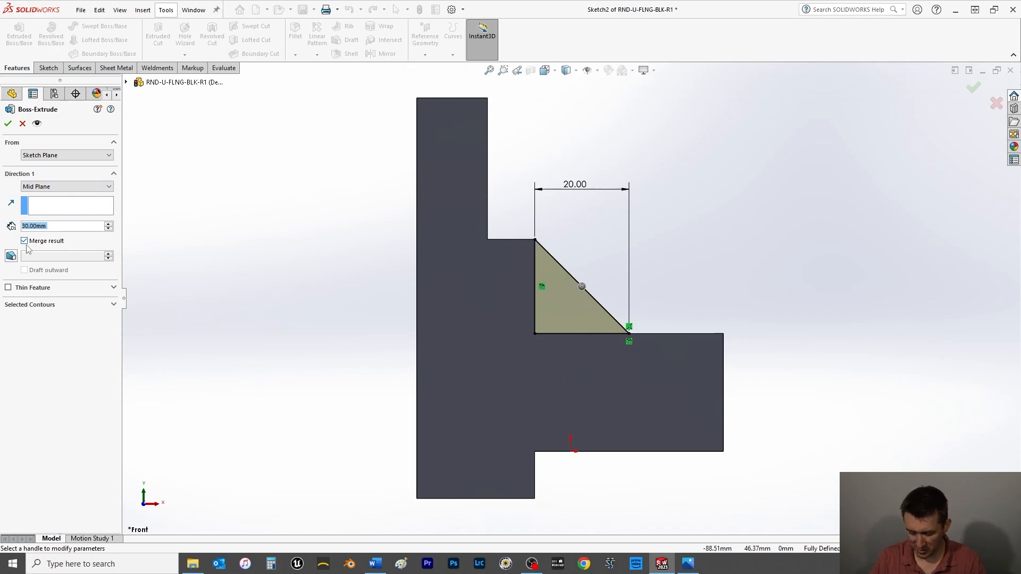
{"action": "type", "text": "10"}
{"action": "key", "text": "Return"}
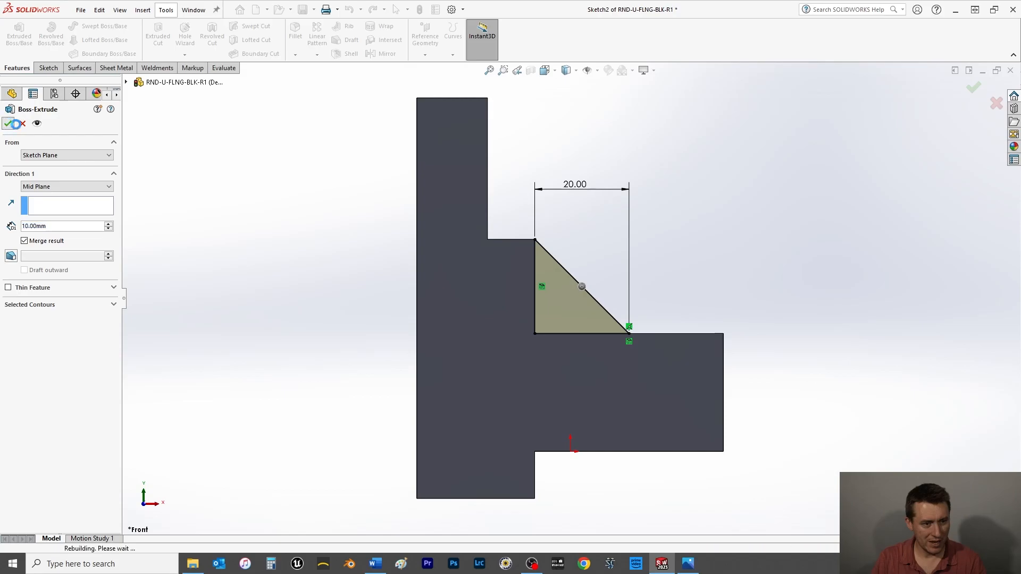
{"action": "key", "text": "Return"}
{"action": "left_click", "coordinate": [292, 275]}
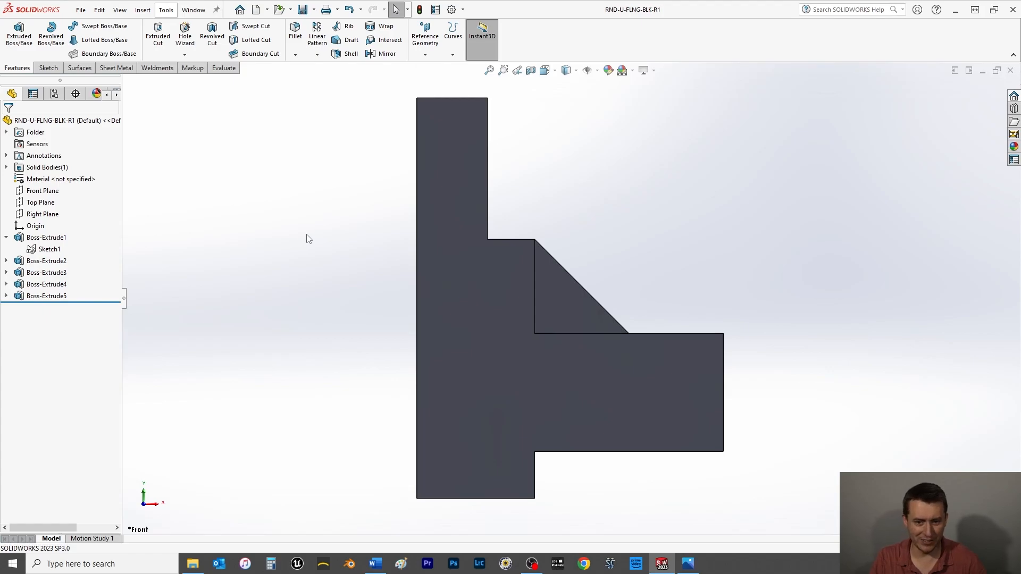
Start a sketch on the upper flange's face above the middle step and view the part normal to it
{"action": "key", "text": "space"}
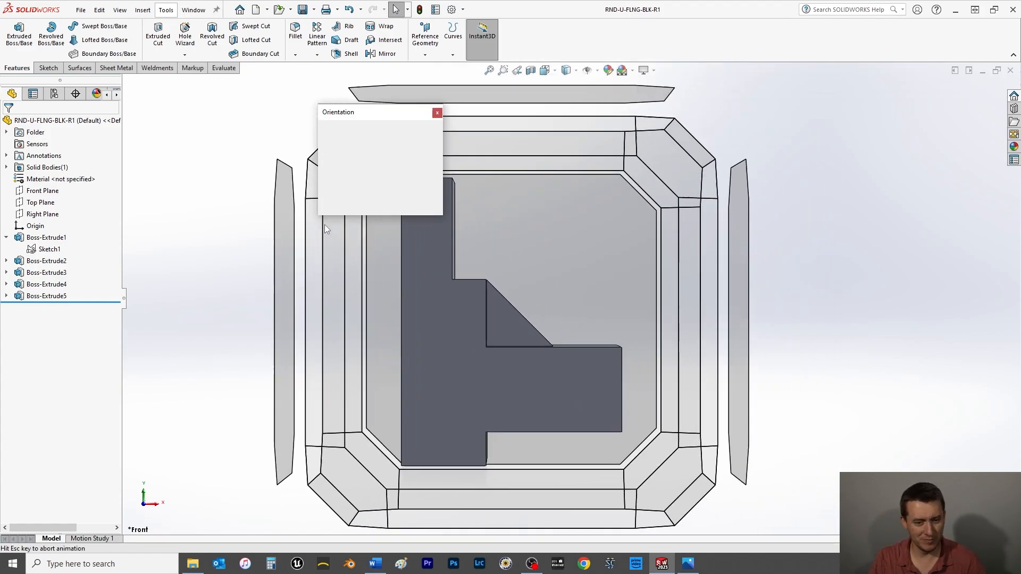
{"action": "left_click", "coordinate": [424, 148]}
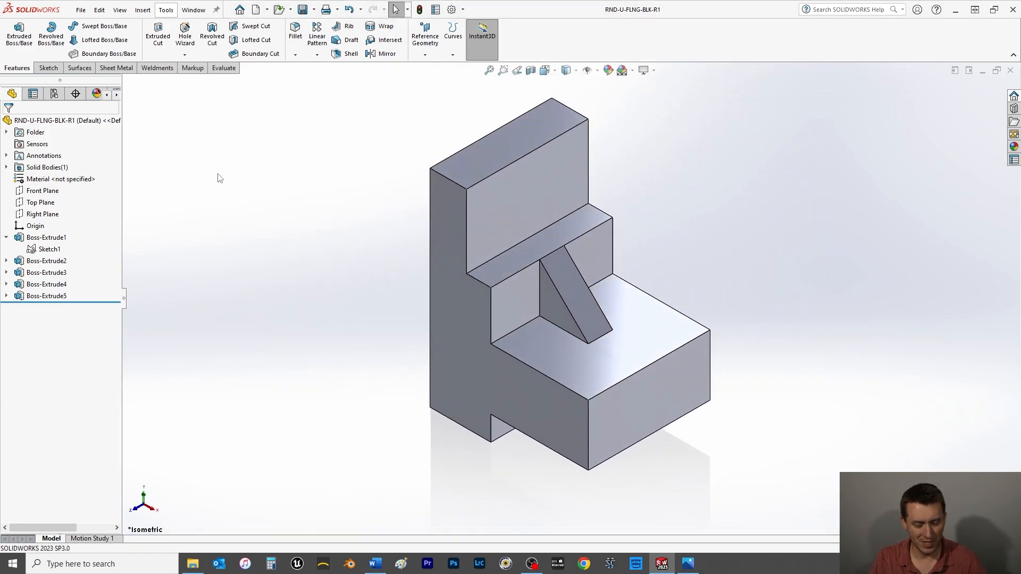
{"action": "left_click", "coordinate": [526, 199]}
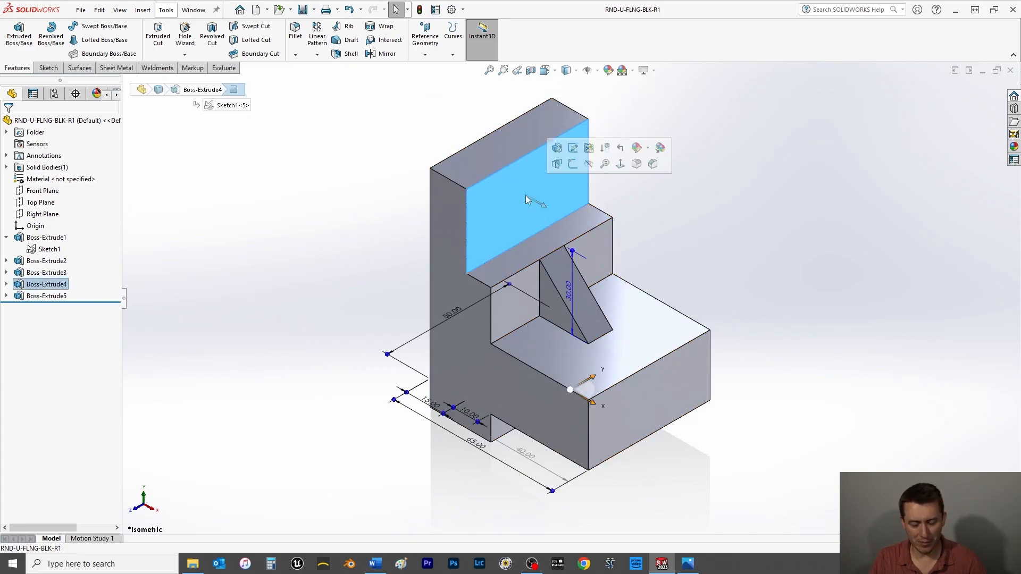
{"action": "left_click", "coordinate": [49, 68]}
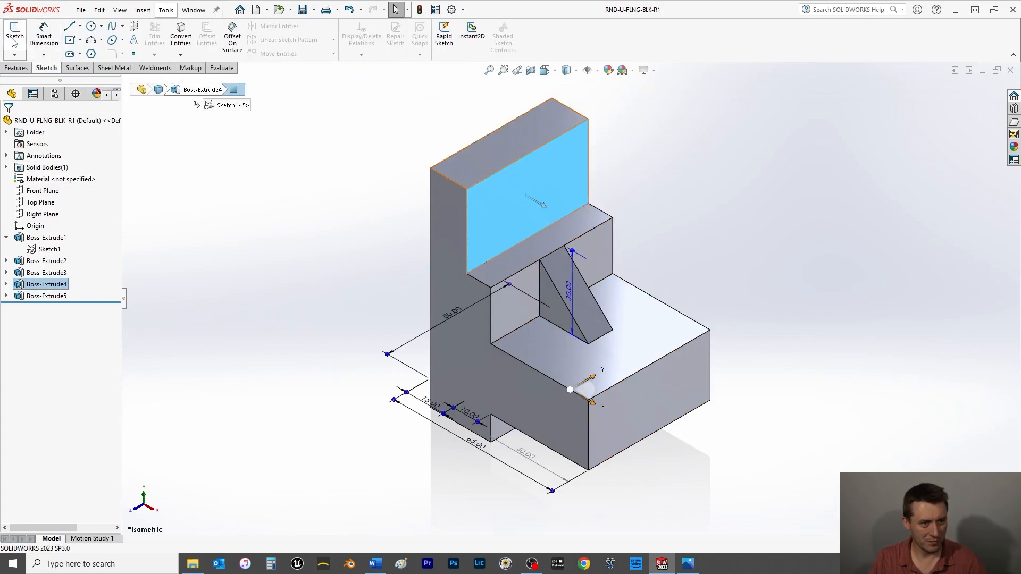
{"action": "left_click", "coordinate": [13, 39]}
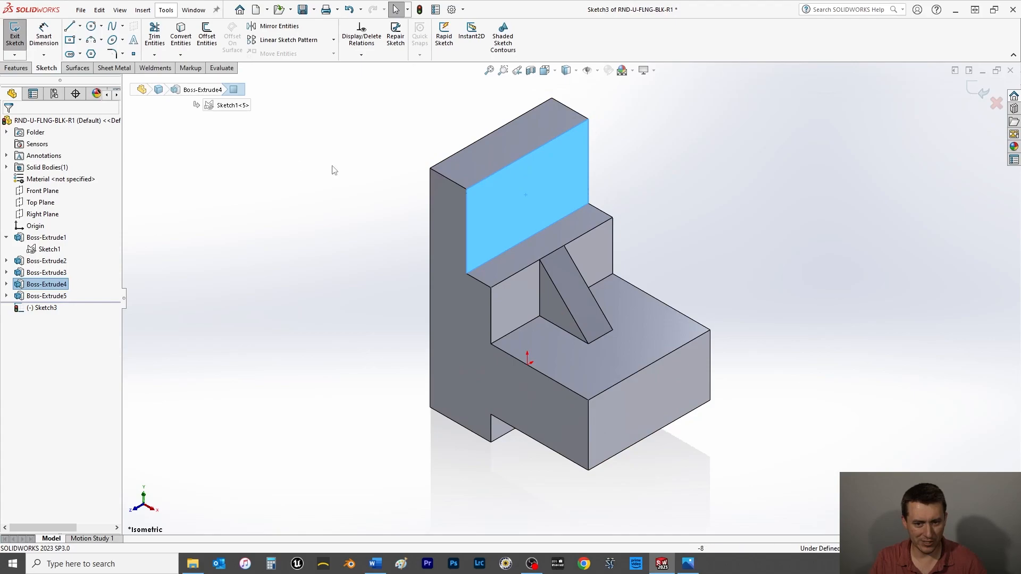
{"action": "key", "text": "ctrl+8"}
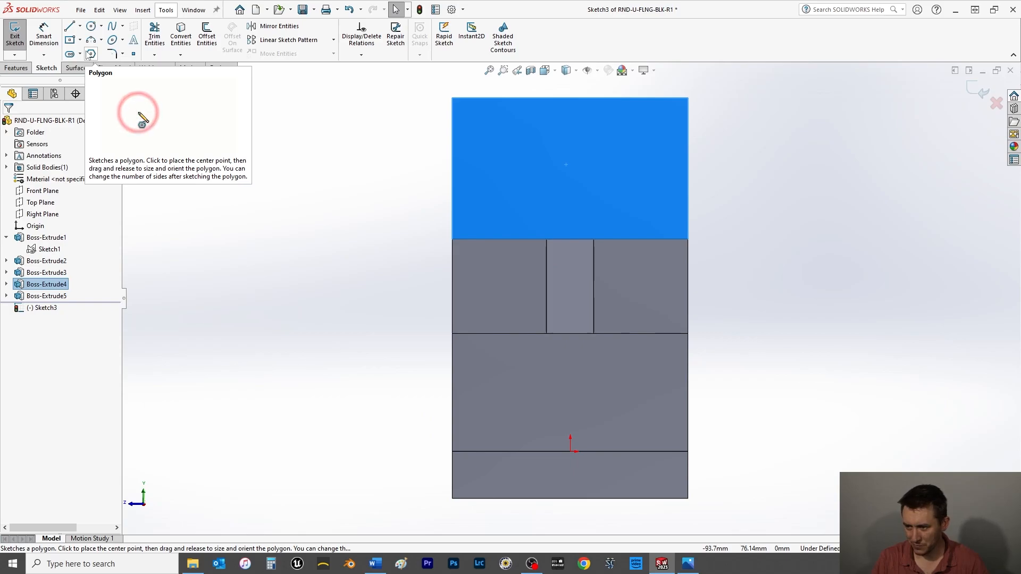
Sketch a 30 mm vertical construction line from the midpoint of the face's bottom edge to its top edge
{"action": "left_click", "coordinate": [80, 26]}
{"action": "left_click", "coordinate": [98, 48]}
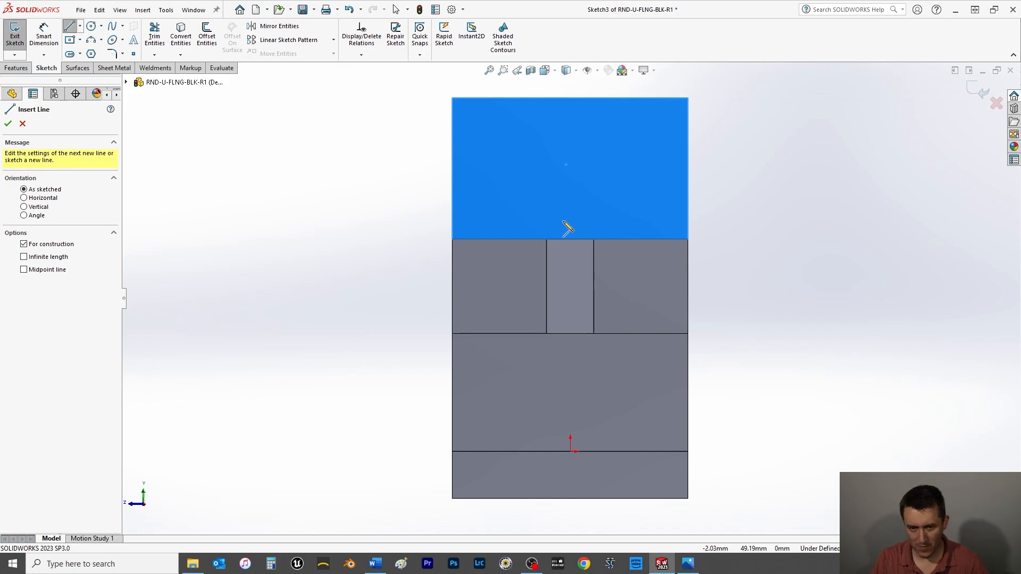
{"action": "left_click", "coordinate": [570, 240]}
{"action": "left_click", "coordinate": [570, 99]}
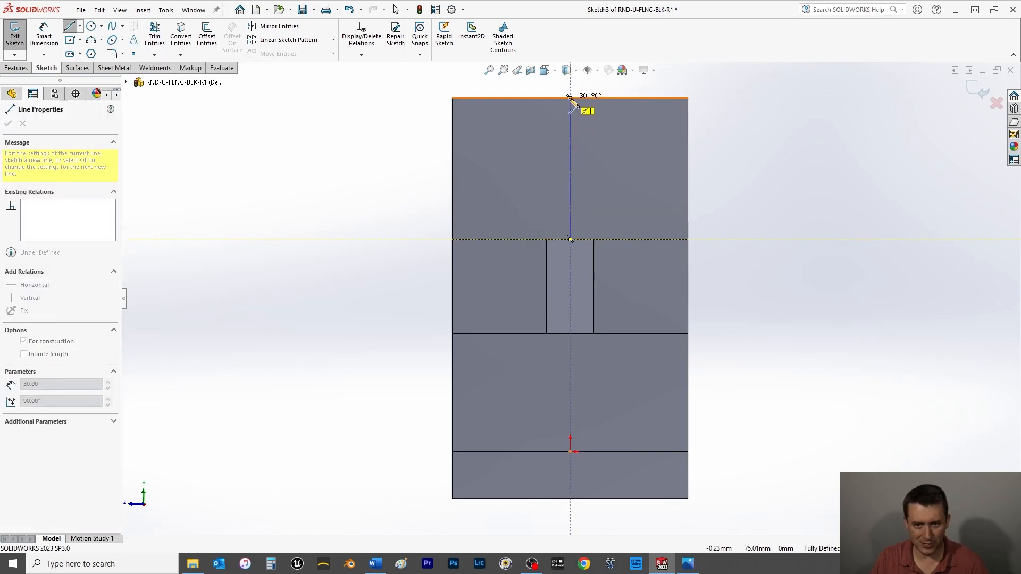
{"action": "right_click", "coordinate": [364, 141]}
{"action": "left_click", "coordinate": [384, 147]}
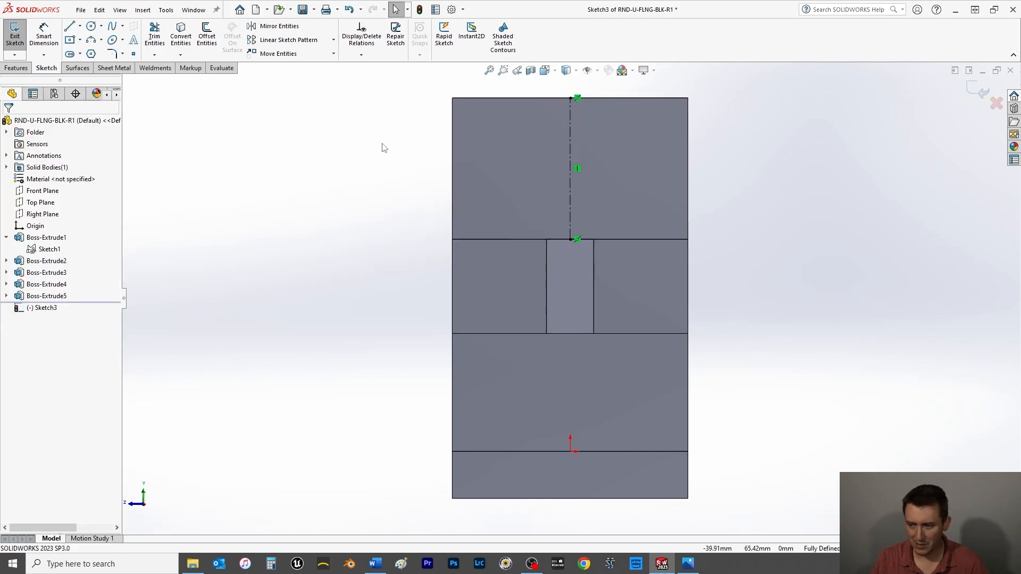
Sketch a three-point arc of about 25.69 mm radius between the face's two bottom corners, peaking just above the construction line
{"action": "left_click", "coordinate": [92, 42]}
{"action": "left_click", "coordinate": [453, 240]}
{"action": "left_click", "coordinate": [688, 239]}
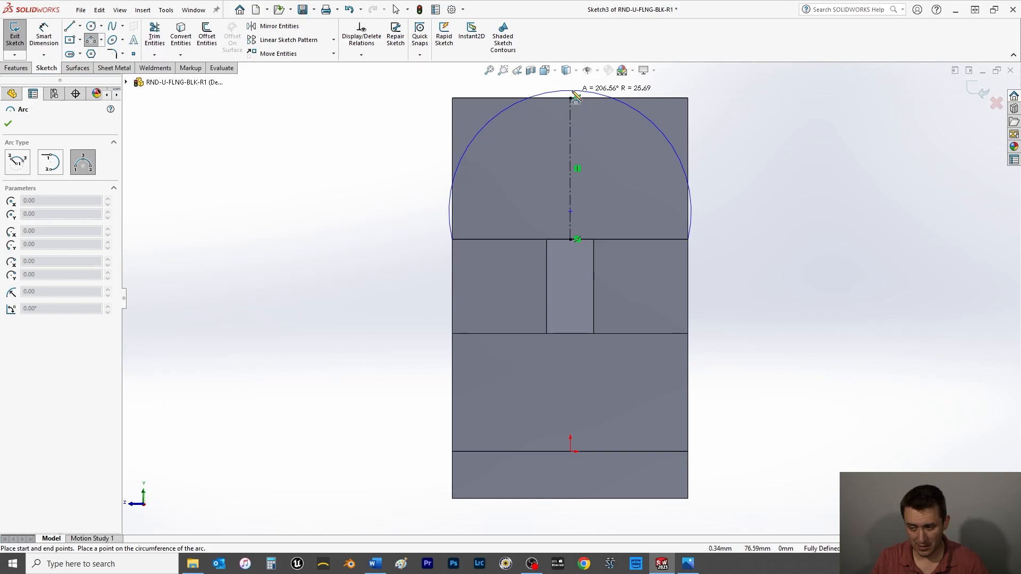
{"action": "left_click", "coordinate": [573, 92]}
{"action": "right_click", "coordinate": [380, 111]}
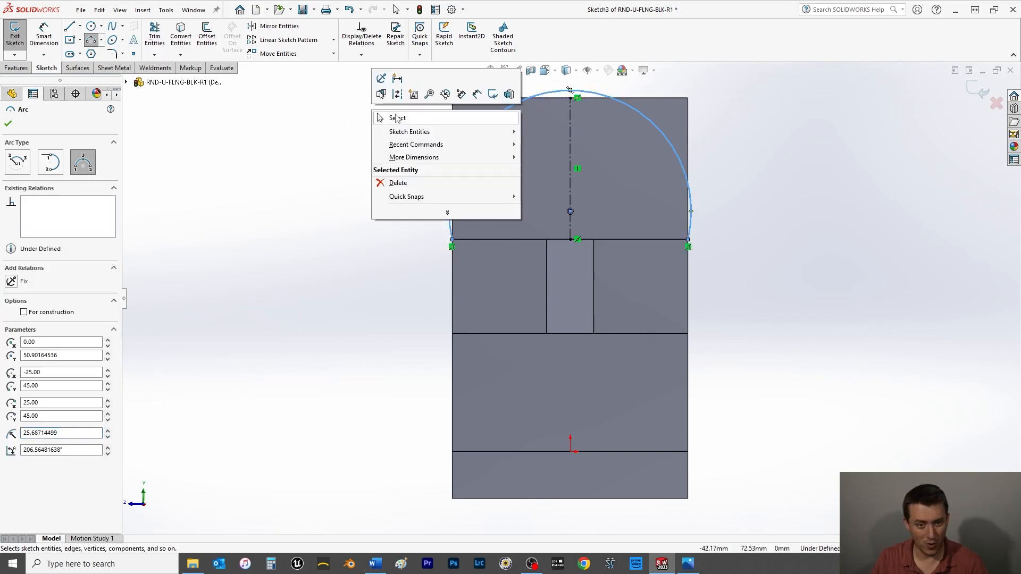
{"action": "left_click", "coordinate": [397, 119]}
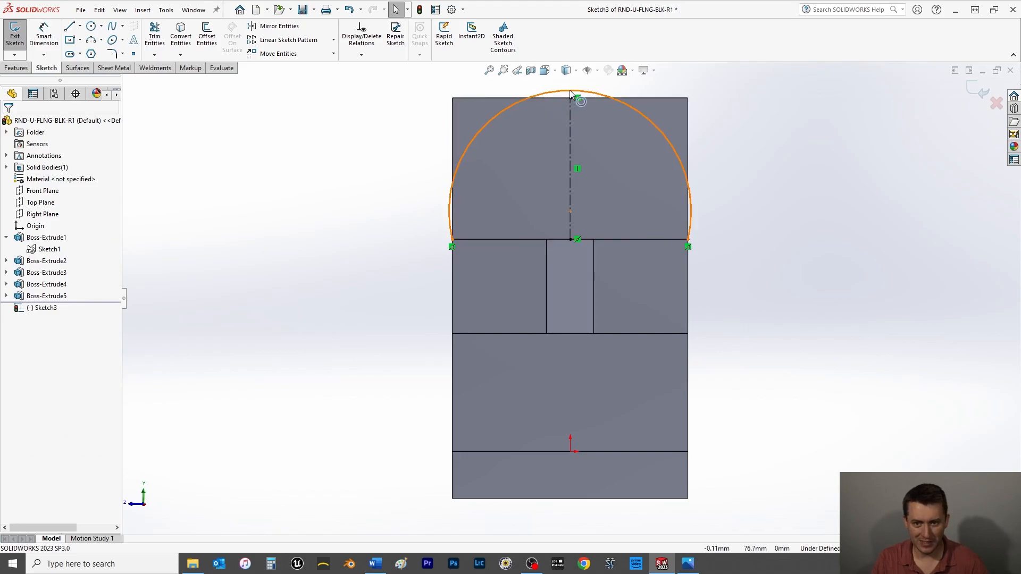
Make the arc coincident with the construction line's upper endpoint
{"action": "left_click", "coordinate": [572, 93]}
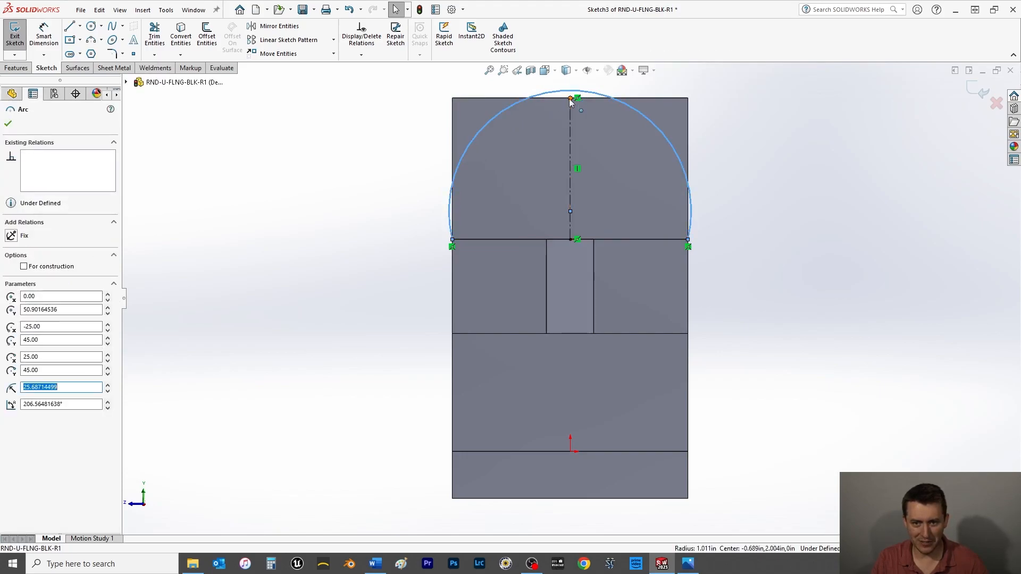
{"action": "left_click", "coordinate": [570, 99], "text": "ctrl"}
{"action": "left_click", "coordinate": [12, 321]}
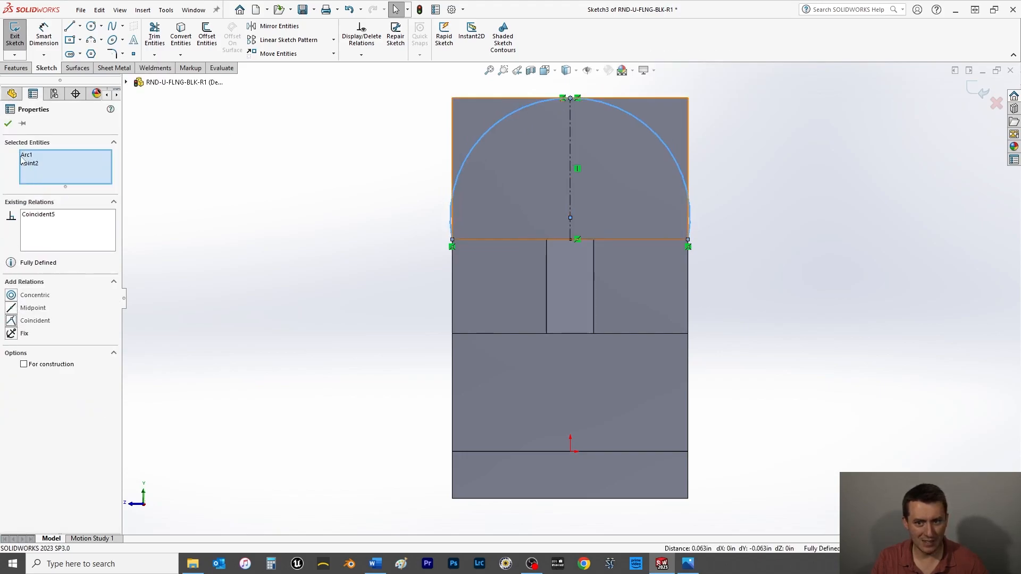
{"action": "left_click", "coordinate": [8, 123]}
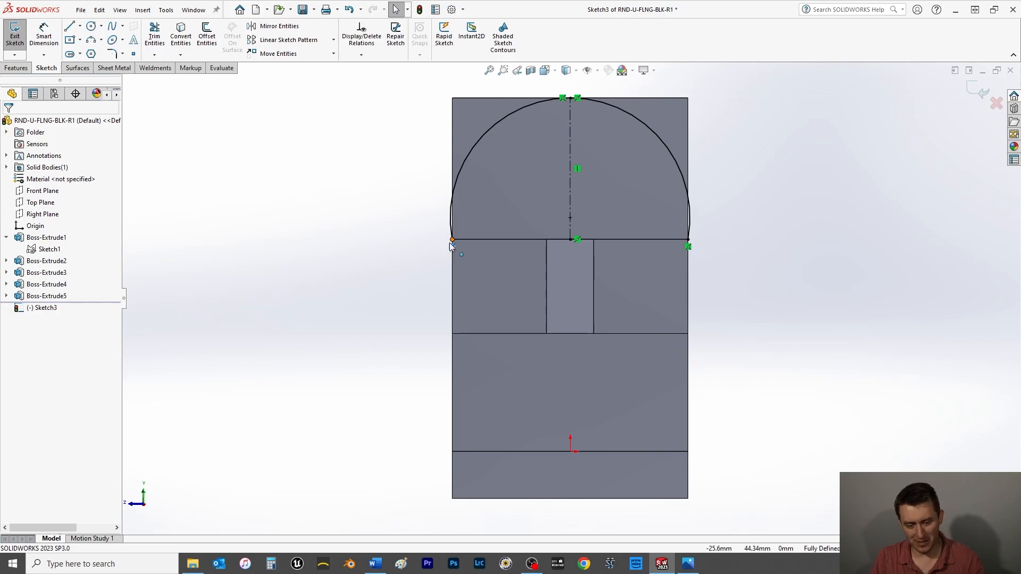
Release the arc's endpoints from the face's bottom corners and move both about 6 mm up onto the vertical side edges
{"action": "left_click", "coordinate": [450, 242]}
{"action": "key", "text": "Delete"}
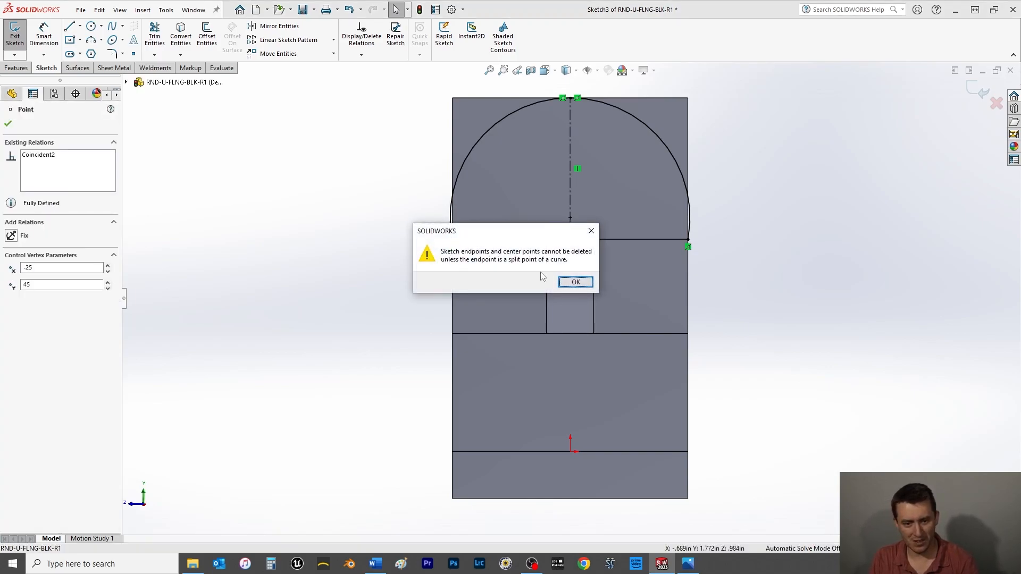
{"action": "left_click", "coordinate": [576, 283]}
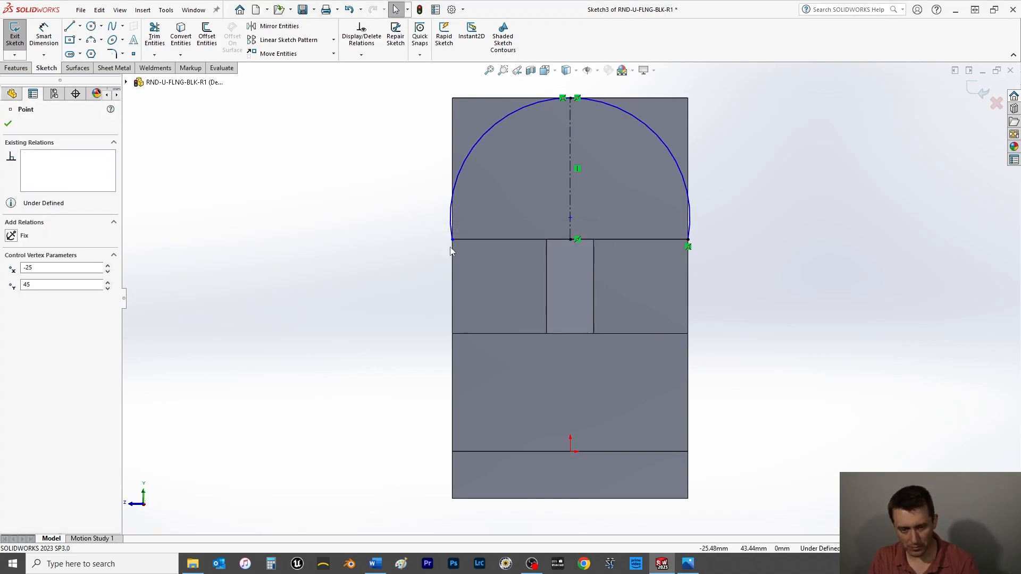
{"action": "left_click_drag", "start_coordinate": [689, 242], "coordinate": [687, 209]}
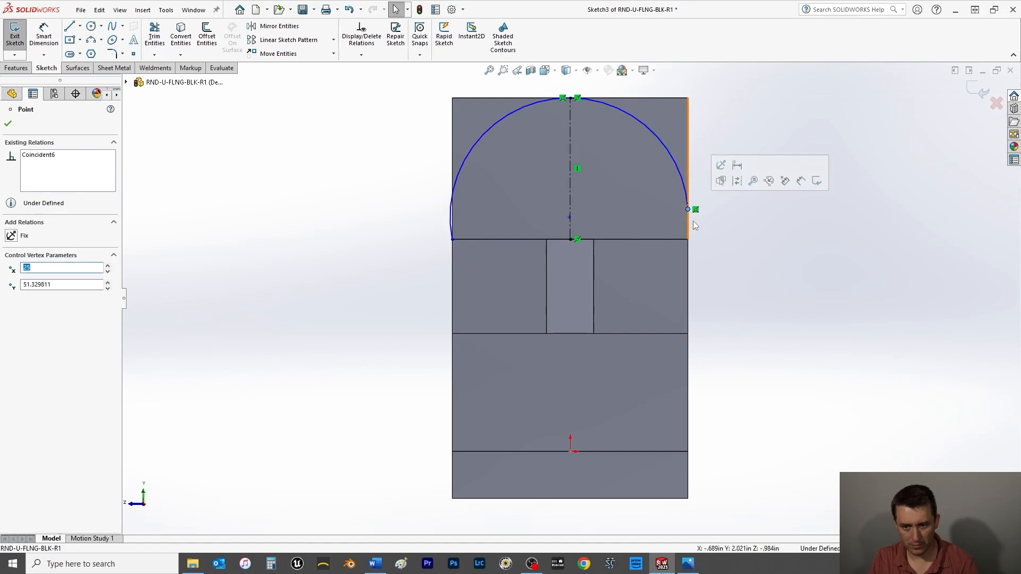
{"action": "left_click", "coordinate": [700, 182]}
{"action": "left_click_drag", "start_coordinate": [453, 239], "coordinate": [453, 209]}
{"action": "left_click", "coordinate": [383, 222]}
Make the arc tangent to both vertical side edges of the face
{"action": "left_click", "coordinate": [451, 220]}
{"action": "left_click", "coordinate": [455, 194], "text": "ctrl"}
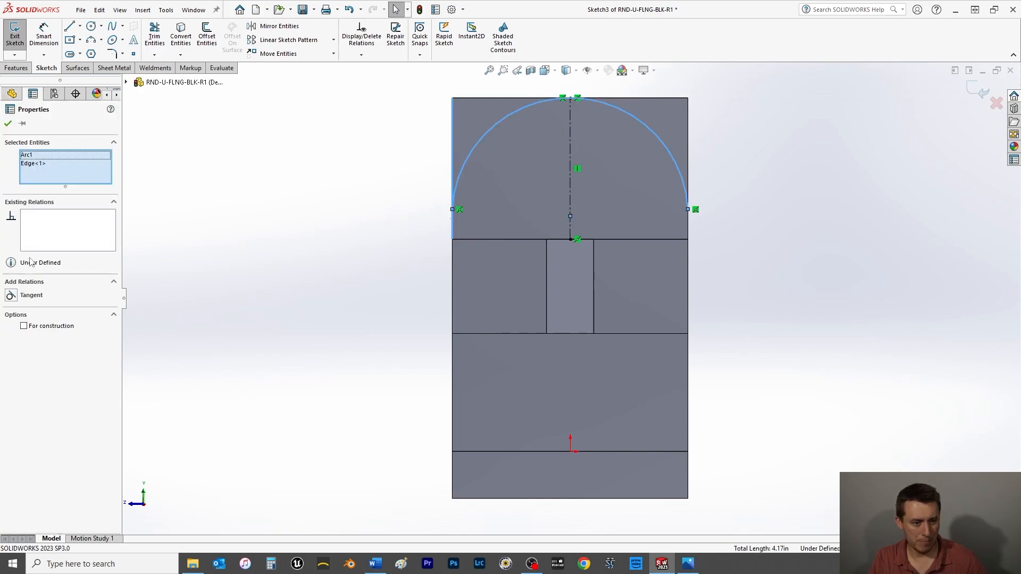
{"action": "left_click", "coordinate": [11, 297]}
{"action": "left_click", "coordinate": [716, 240]}
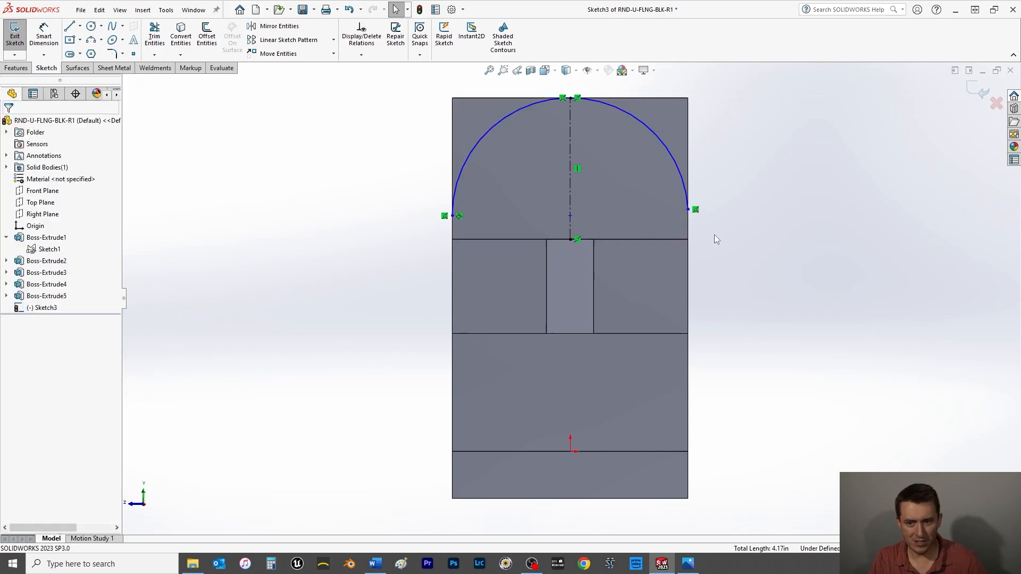
{"action": "left_click", "coordinate": [689, 226]}
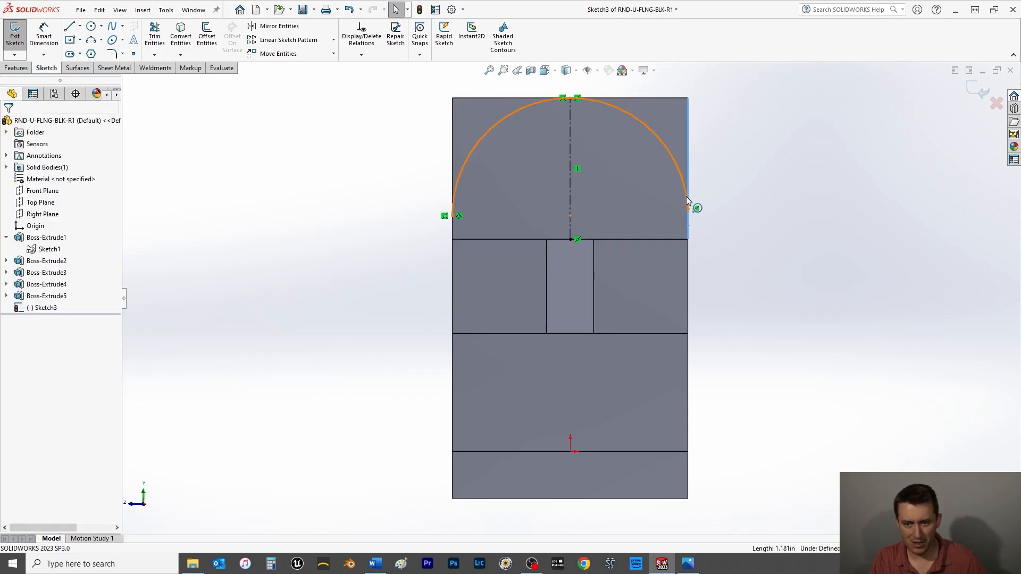
{"action": "left_click", "coordinate": [685, 197], "text": "ctrl"}
{"action": "left_click", "coordinate": [12, 295]}
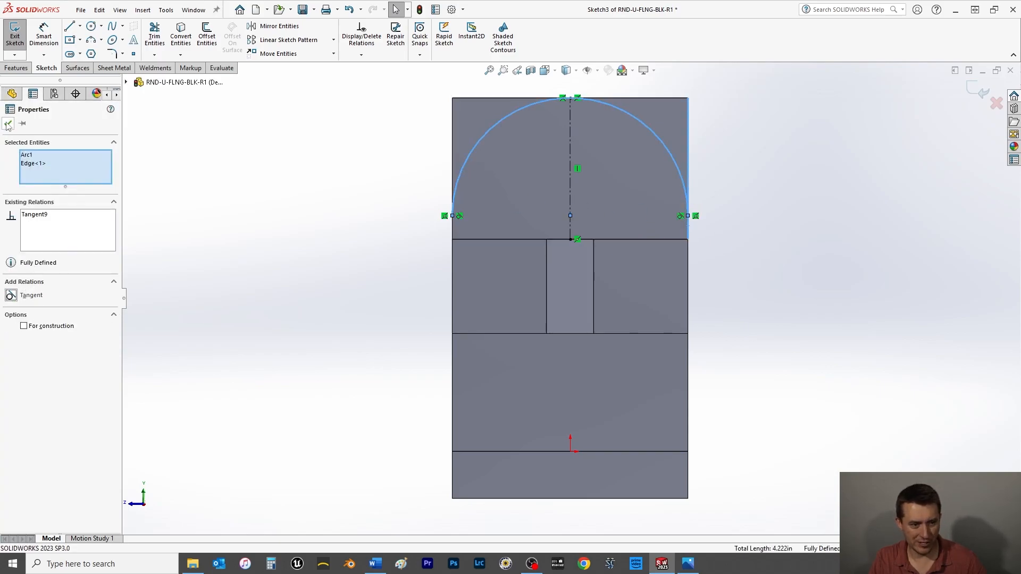
{"action": "key", "text": "Escape"}
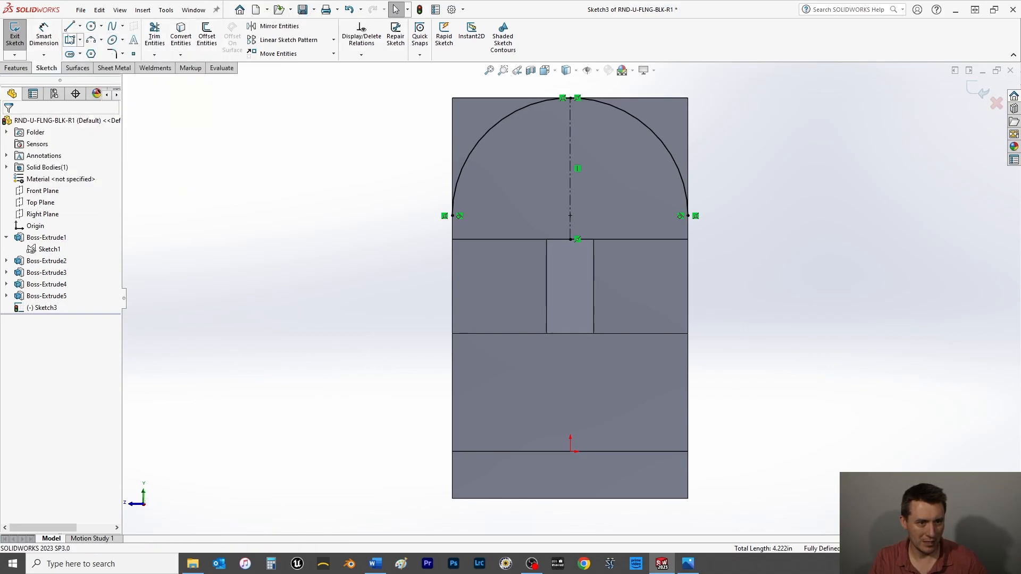
Sketch a vertical line from the arc's left endpoint to the face's top corner and a horizontal line on to the arc's peak
{"action": "left_click", "coordinate": [71, 26]}
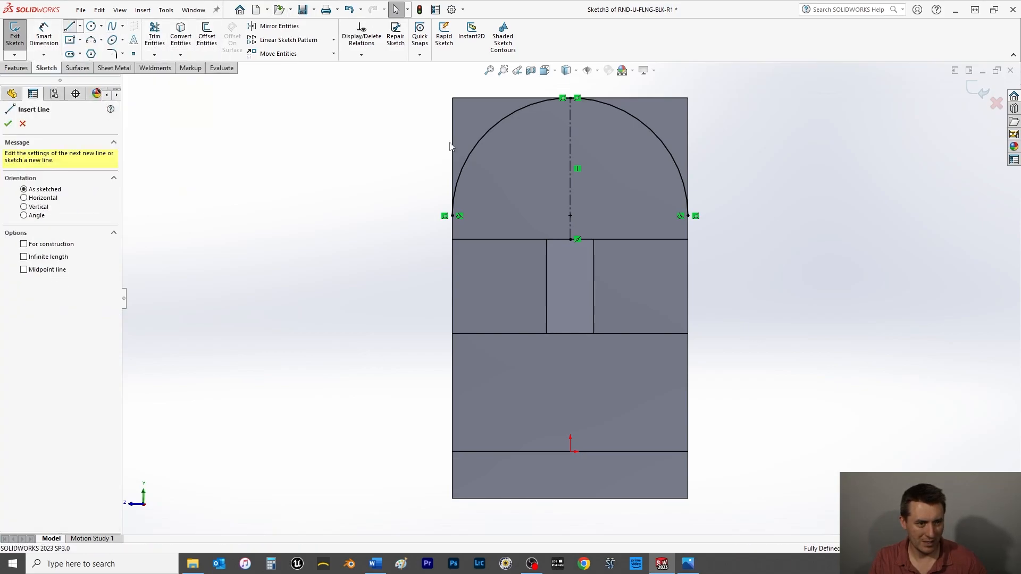
{"action": "left_click", "coordinate": [452, 216]}
{"action": "left_click", "coordinate": [453, 98]}
{"action": "left_click", "coordinate": [563, 98]}
{"action": "right_click", "coordinate": [381, 92]}
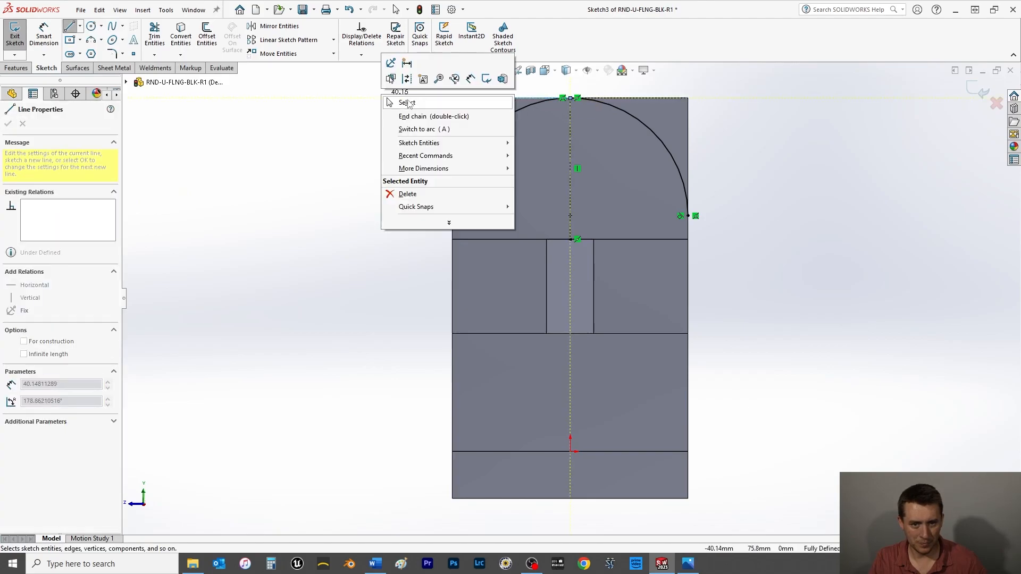
{"action": "left_click", "coordinate": [405, 102]}
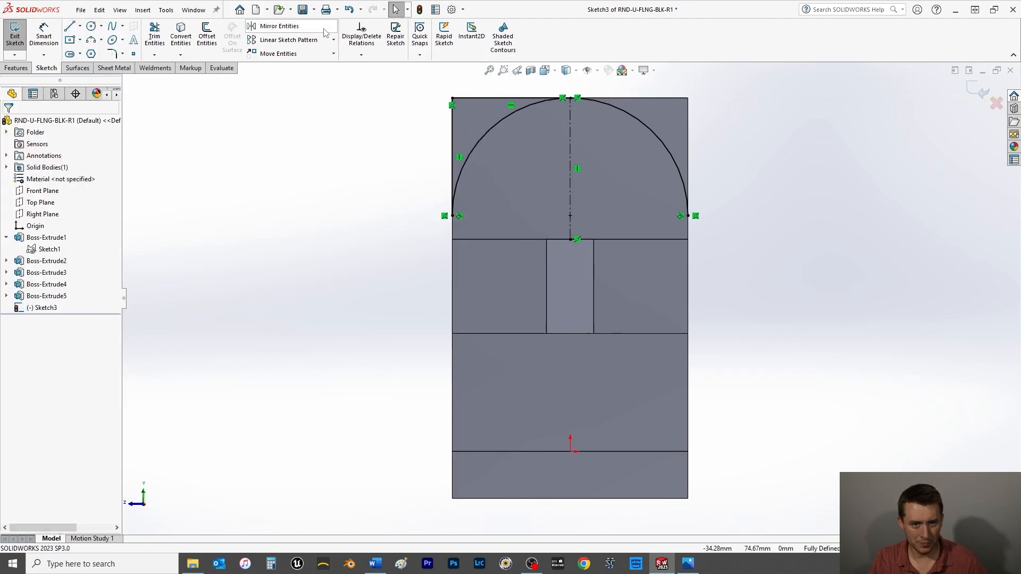
Mirror the vertical and horizontal corner lines about the vertical construction line, keeping the originals
{"action": "left_click", "coordinate": [297, 27]}
{"action": "left_click", "coordinate": [452, 147]}
{"action": "left_click", "coordinate": [476, 99]}
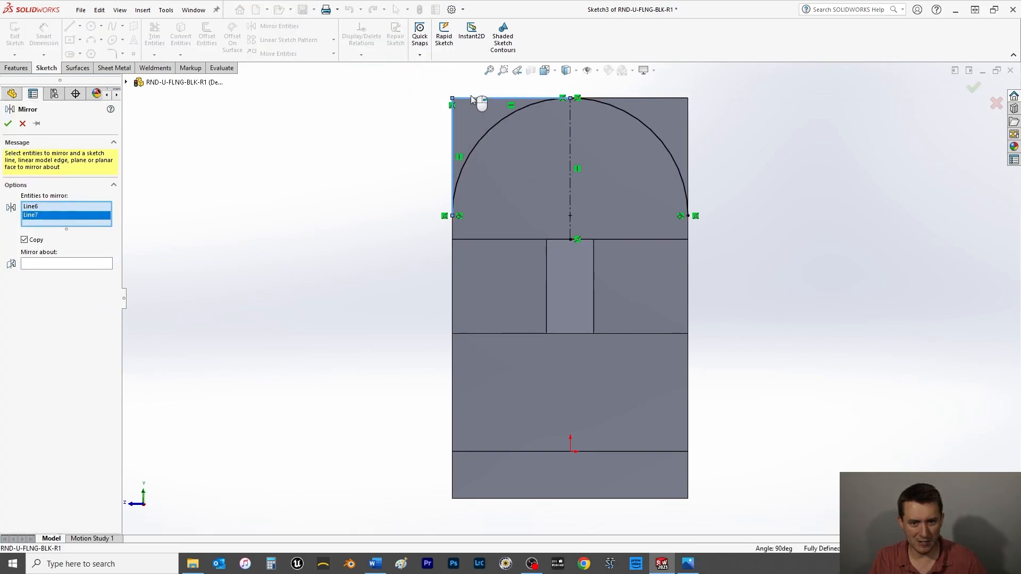
{"action": "left_click", "coordinate": [39, 263]}
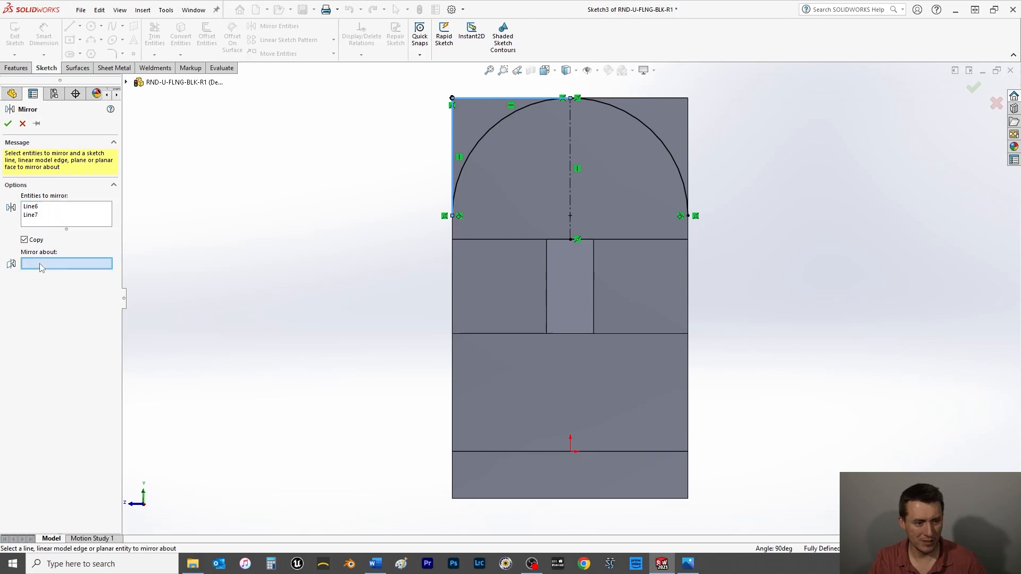
{"action": "left_click", "coordinate": [570, 139]}
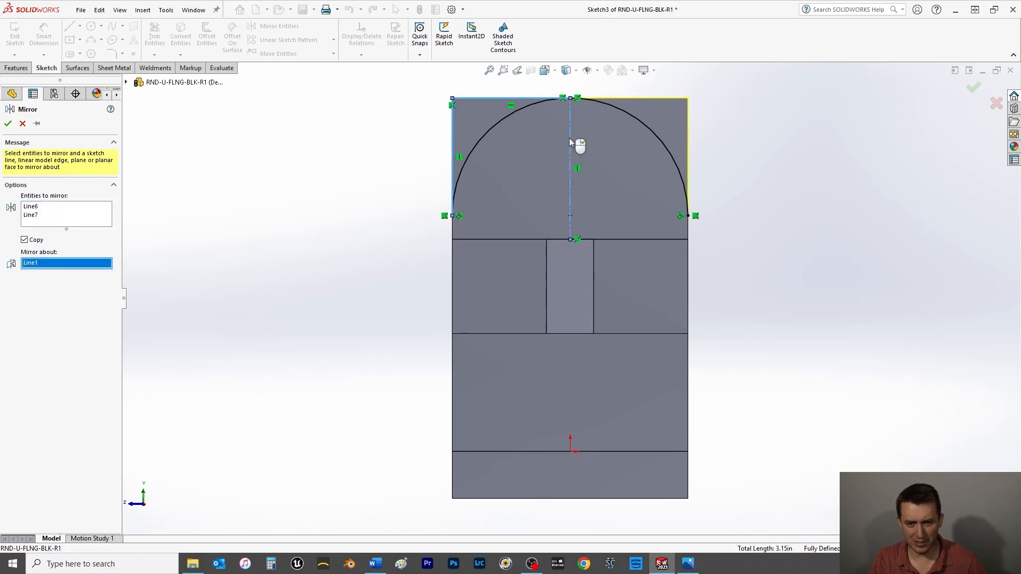
{"action": "left_click", "coordinate": [8, 124]}
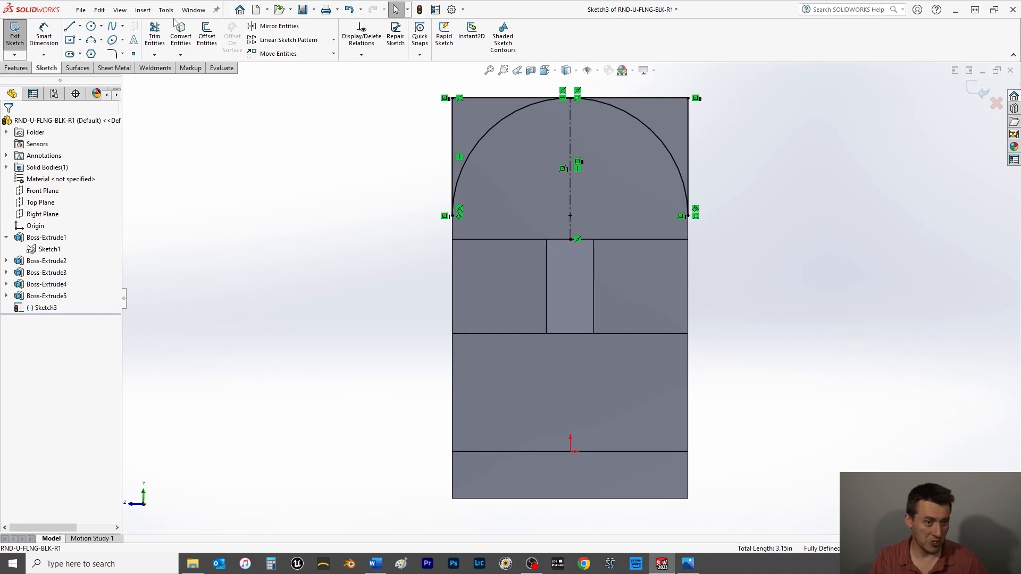
Offset the large arc inward by 25-15 mm without chain selection, adding the offset dimension
{"action": "left_click", "coordinate": [213, 41]}
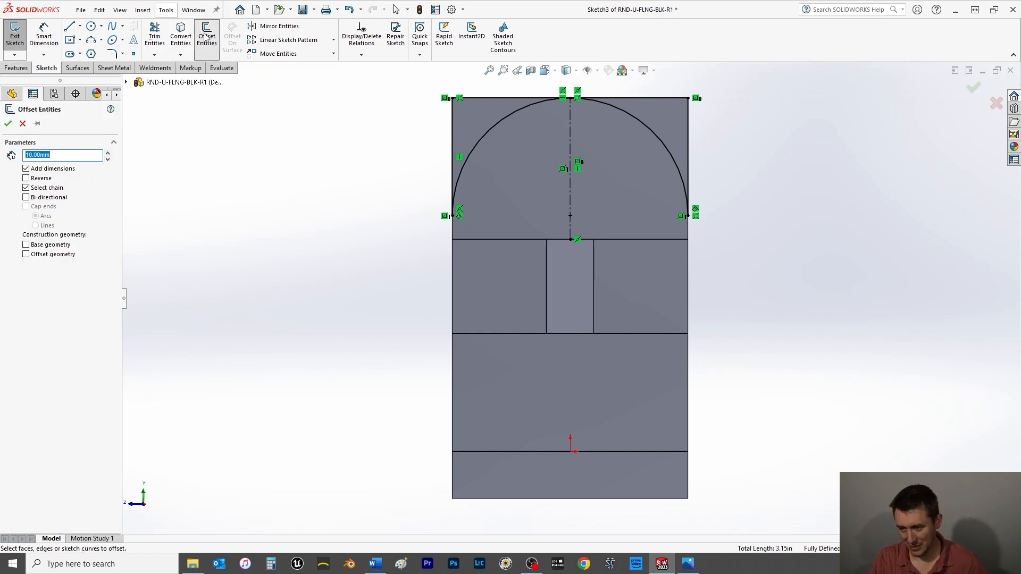
{"action": "type", "text": "25-15"}
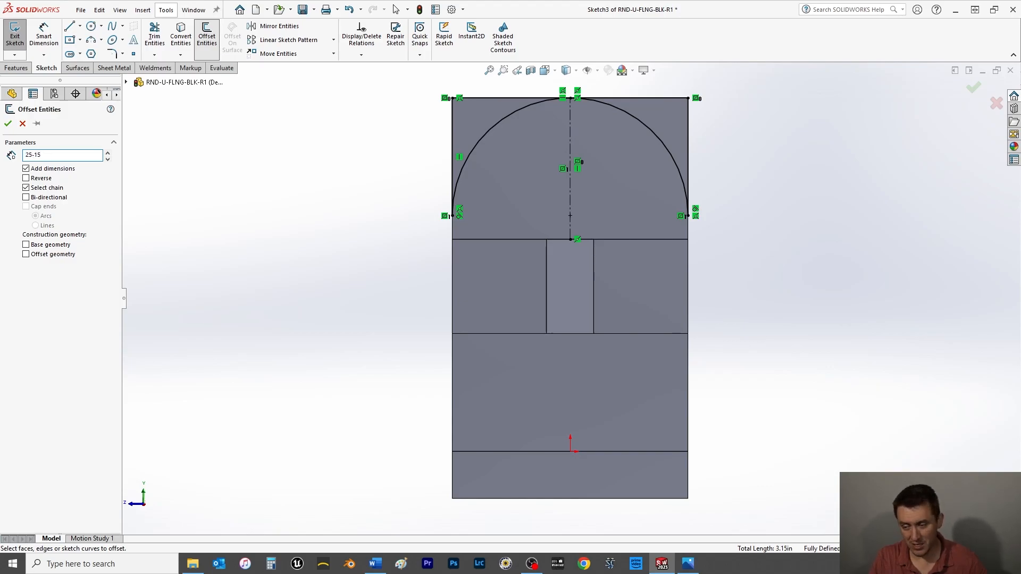
{"action": "key", "text": "Return"}
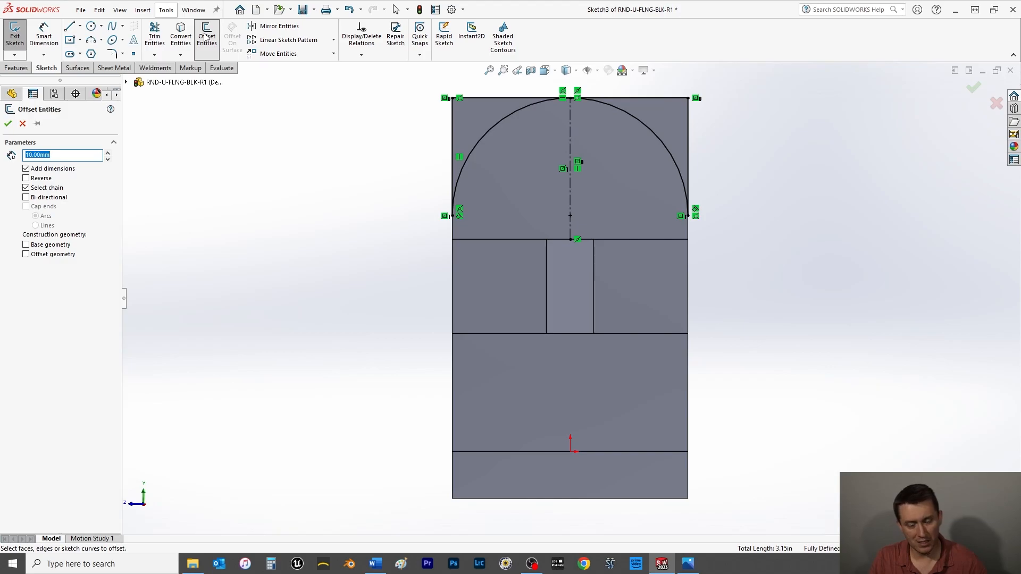
{"action": "left_click", "coordinate": [512, 113]}
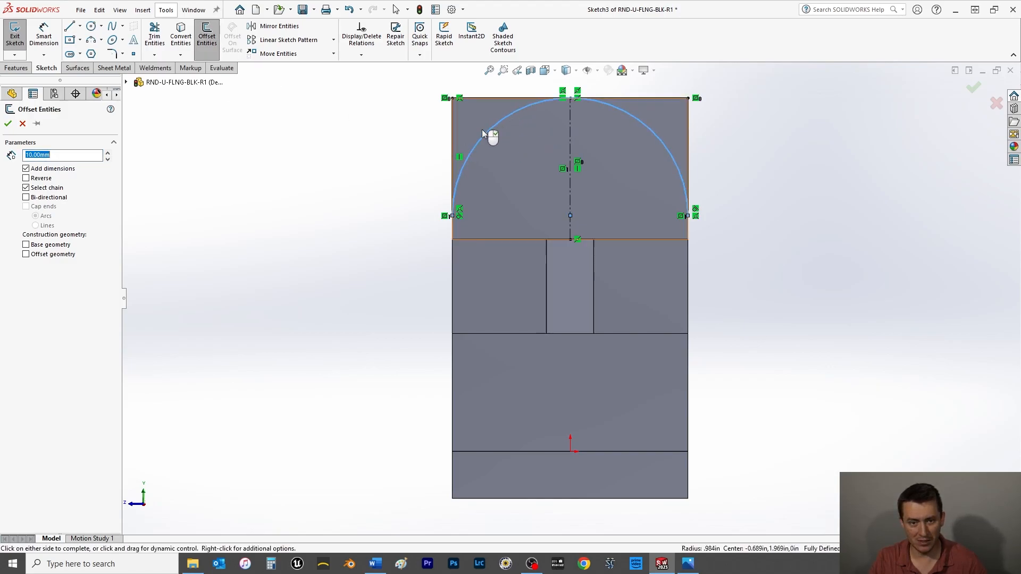
{"action": "left_click", "coordinate": [26, 189]}
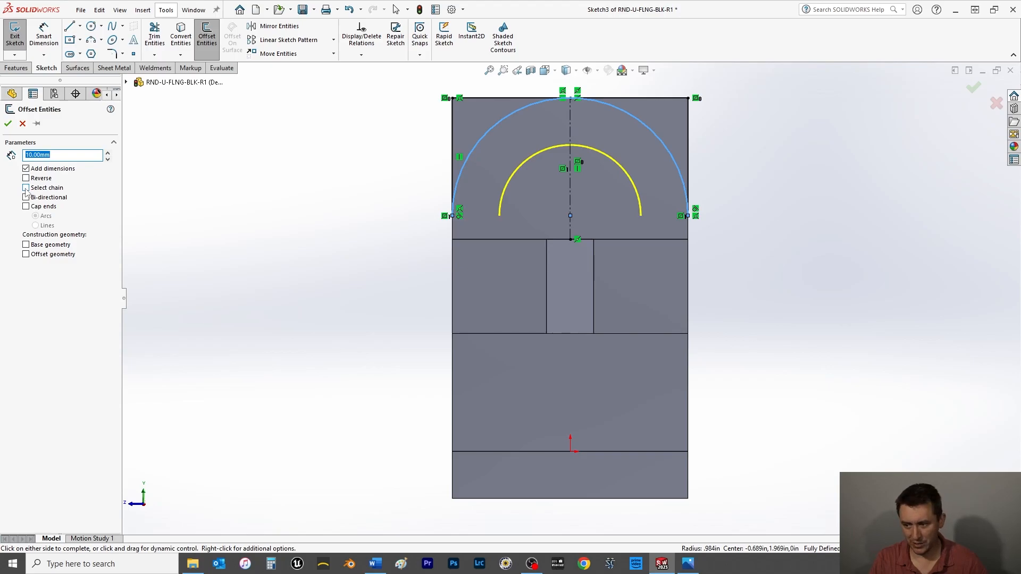
{"action": "left_click", "coordinate": [8, 125]}
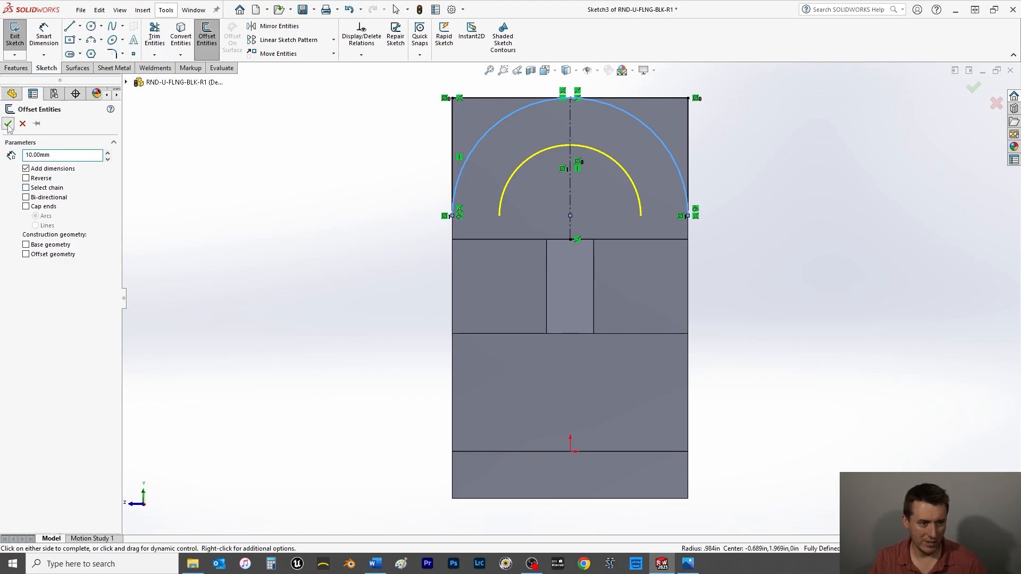
Close the inner offset arc with a horizontal line between its two endpoints
{"action": "left_click", "coordinate": [69, 26]}
{"action": "left_click", "coordinate": [499, 215]}
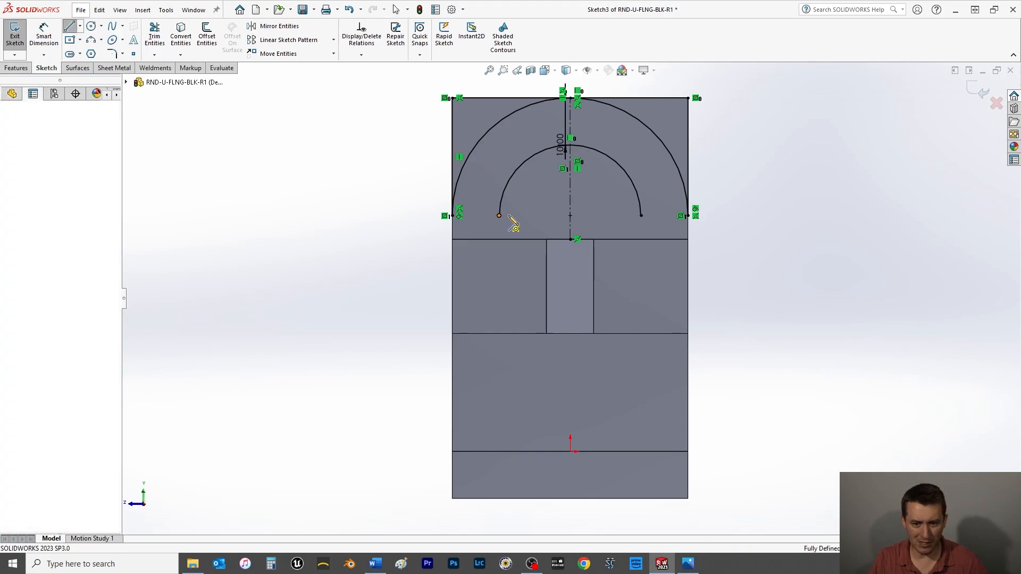
{"action": "left_click", "coordinate": [640, 215]}
{"action": "right_click", "coordinate": [340, 214]}
{"action": "left_click", "coordinate": [352, 220]}
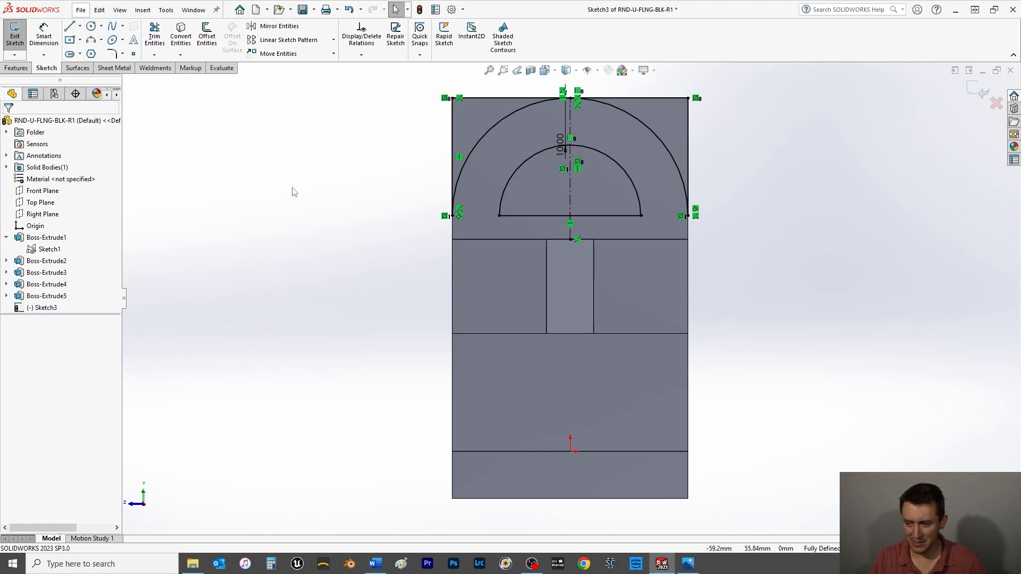
Add a driven radius dimension to the inner arc and move the 10 mm offset dimension clear of the part
{"action": "left_click", "coordinate": [44, 36]}
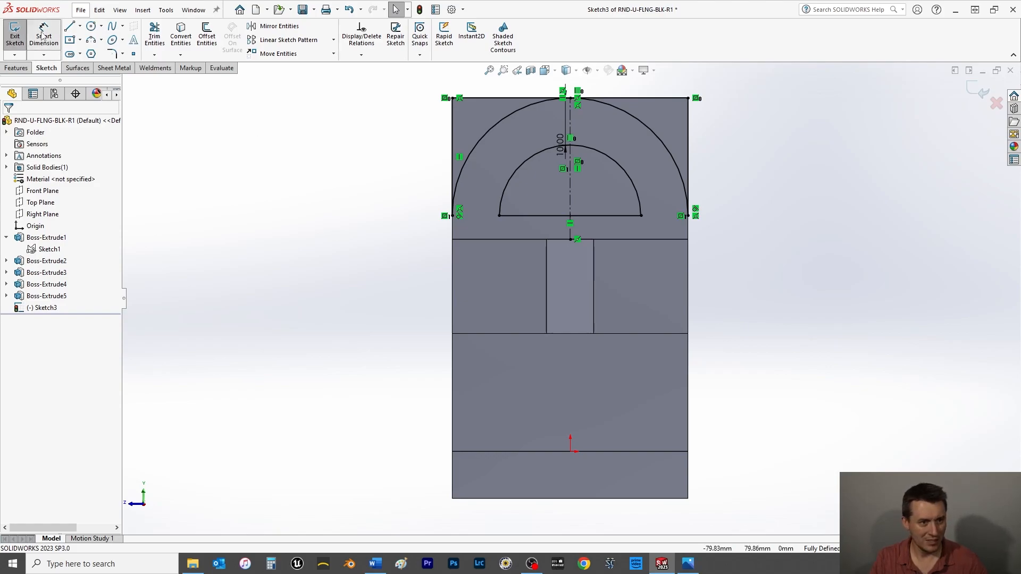
{"action": "left_click", "coordinate": [523, 165]}
{"action": "left_click", "coordinate": [388, 119]}
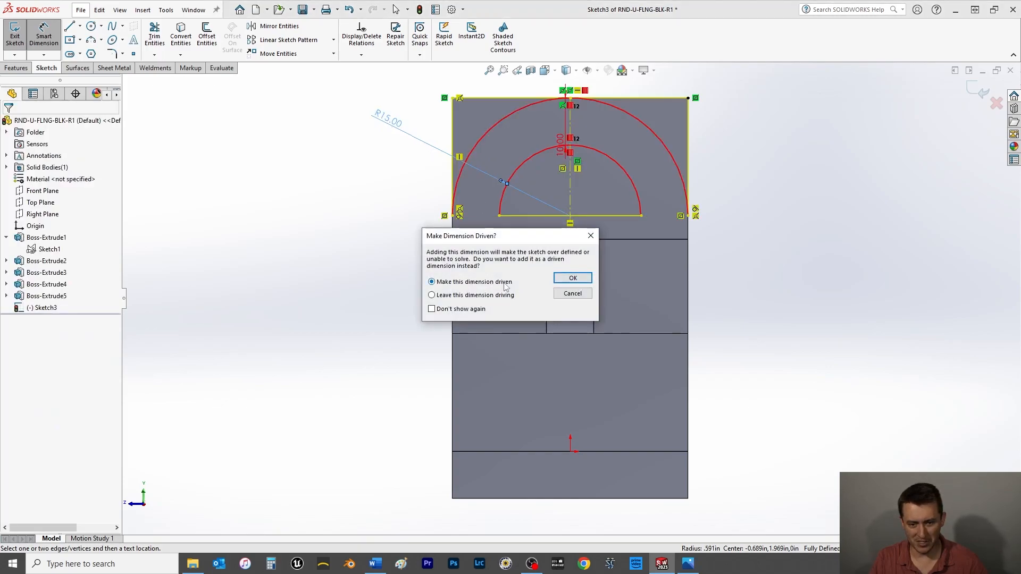
{"action": "left_click", "coordinate": [582, 280]}
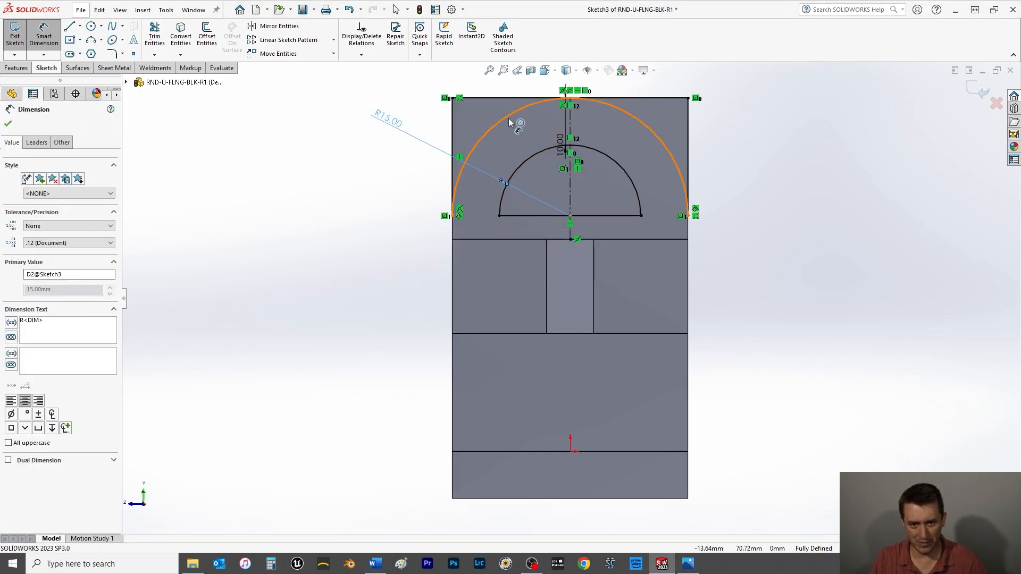
{"action": "left_click_drag", "start_coordinate": [354, 118], "coordinate": [254, 118]}
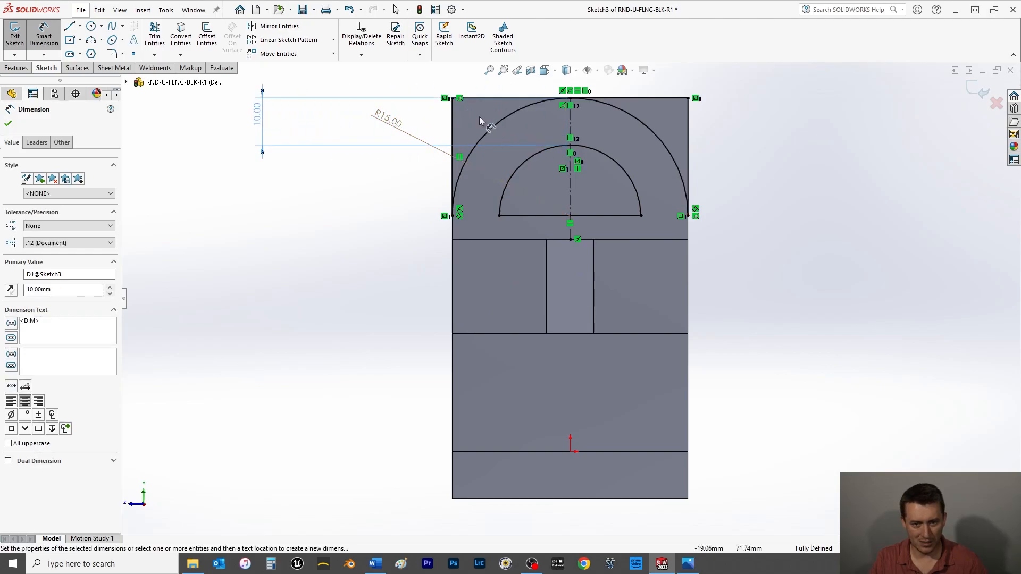
Add a driven radius dimension to the outer arc
{"action": "key", "text": "f"}
{"action": "left_click", "coordinate": [534, 195]}
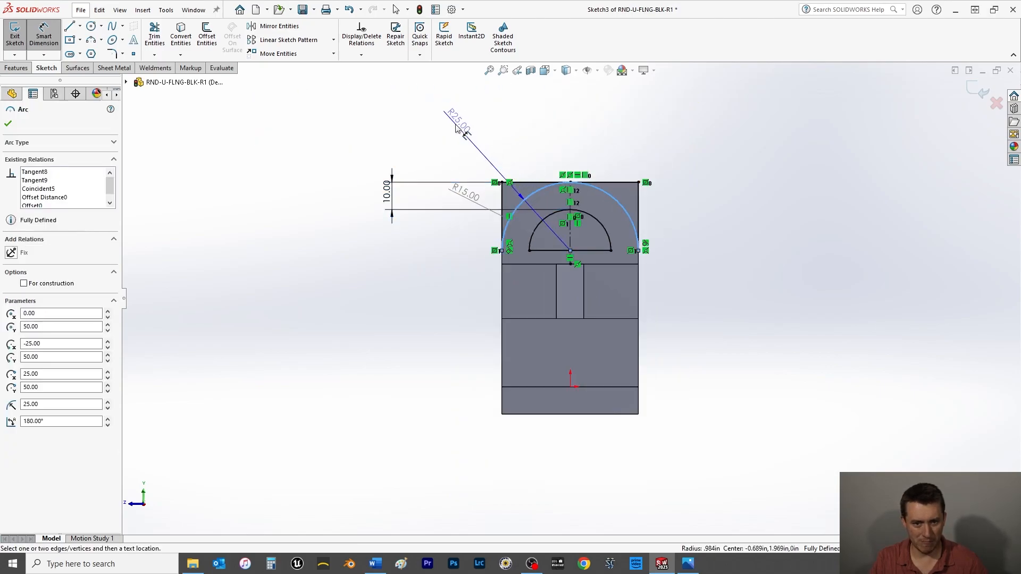
{"action": "left_click", "coordinate": [457, 120]}
{"action": "left_click", "coordinate": [573, 278]}
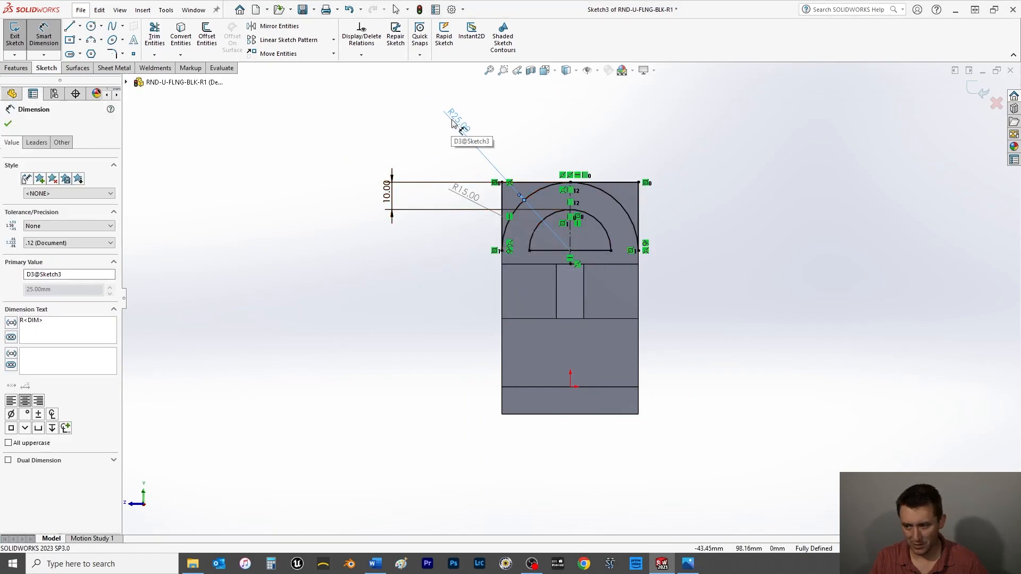
{"action": "left_click", "coordinate": [8, 124]}
Start an extruded cut from the arc sketch, ending Up To Surface at the block's large back face
{"action": "left_click", "coordinate": [21, 69]}
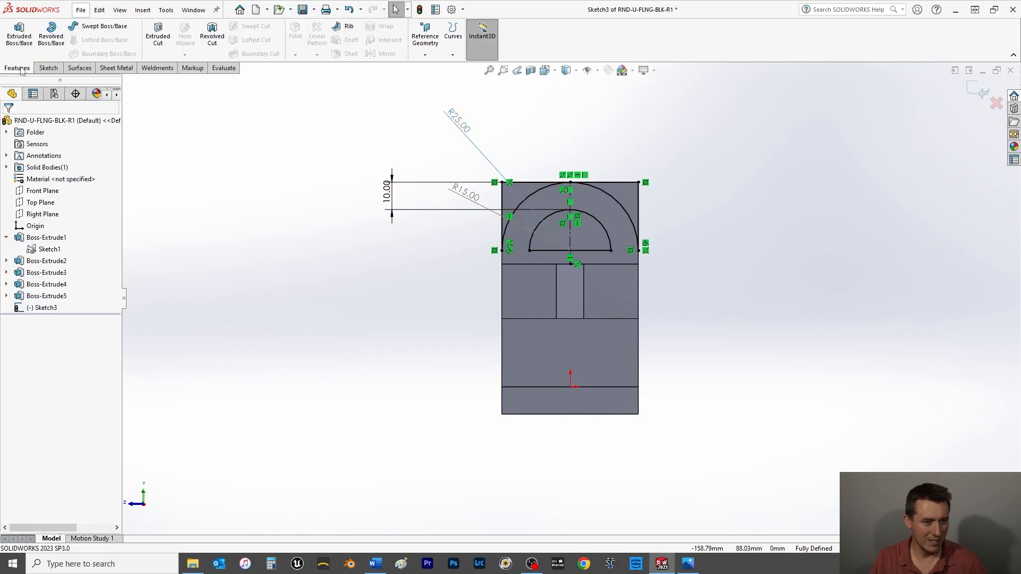
{"action": "left_click", "coordinate": [158, 34]}
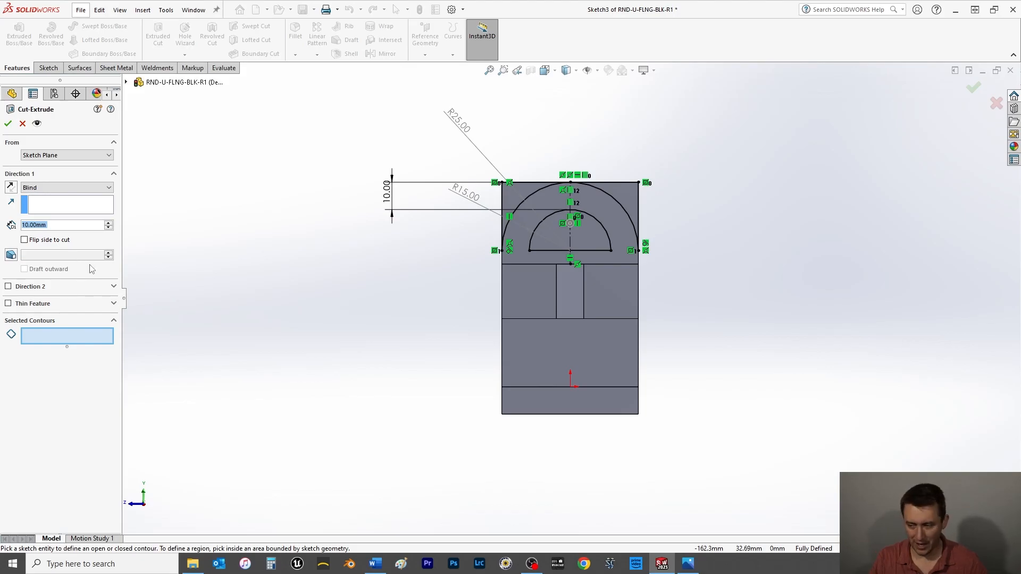
{"action": "left_click", "coordinate": [44, 191]}
{"action": "left_click", "coordinate": [54, 233]}
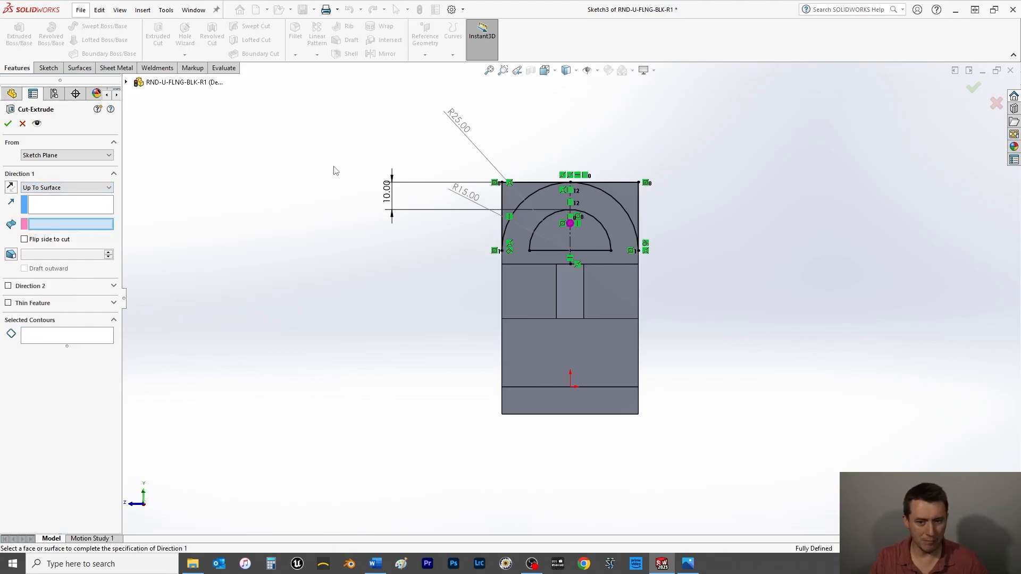
{"action": "left_click", "coordinate": [73, 339]}
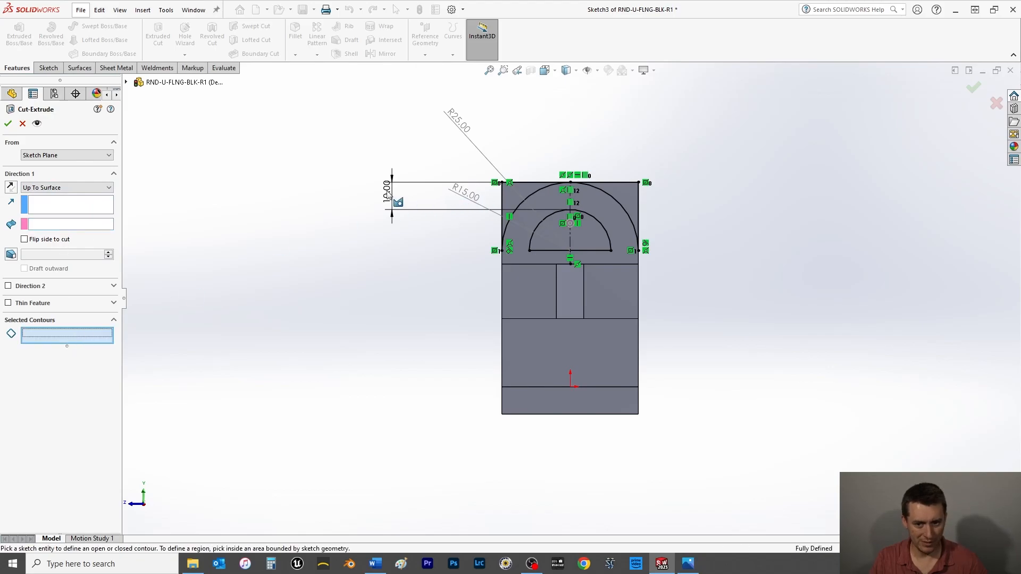
{"action": "left_click", "coordinate": [93, 222]}
{"action": "middle_click_drag", "start_coordinate": [239, 269], "coordinate": [462, 227]}
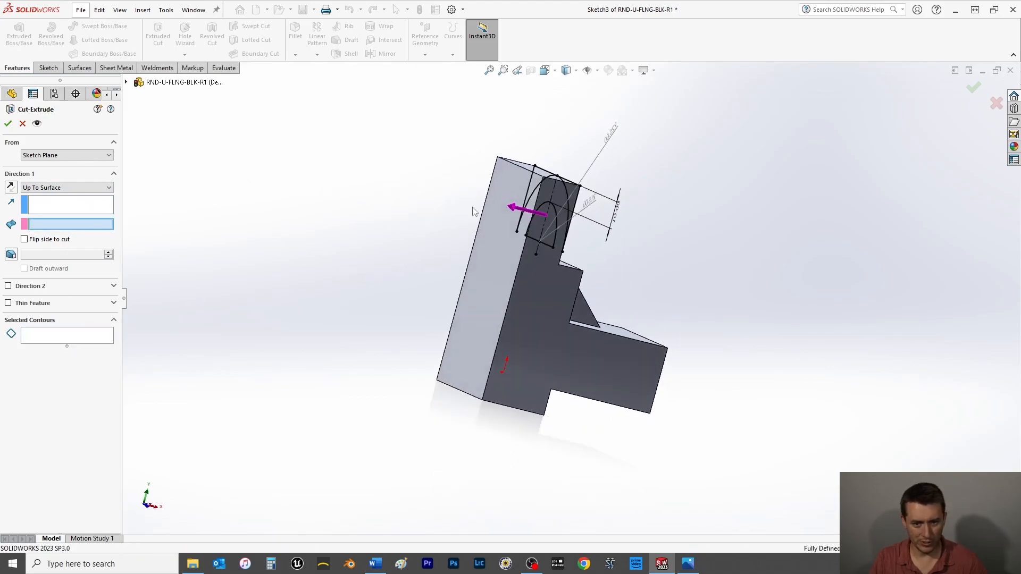
{"action": "left_click", "coordinate": [501, 180]}
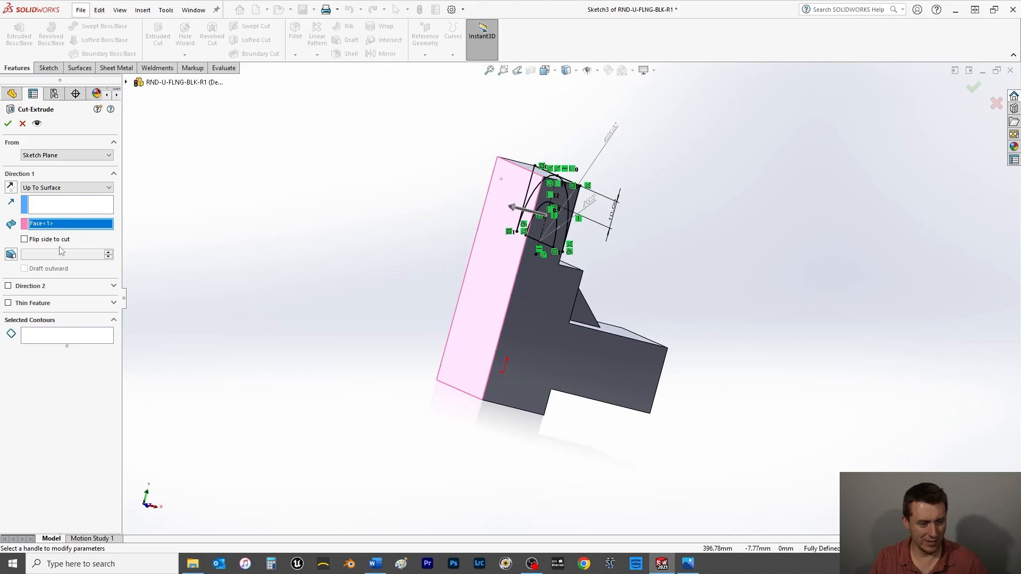
Cut away the two corner regions outside the large arc and the half-round region inside the inner arc
{"action": "left_click", "coordinate": [46, 339]}
{"action": "mouse_move", "coordinate": [457, 384]}
{"action": "middle_mouse_down"}
{"action": "mouse_move", "coordinate": [356, 374]}
{"action": "mouse_move", "coordinate": [287, 346]}
{"action": "middle_mouse_up"}
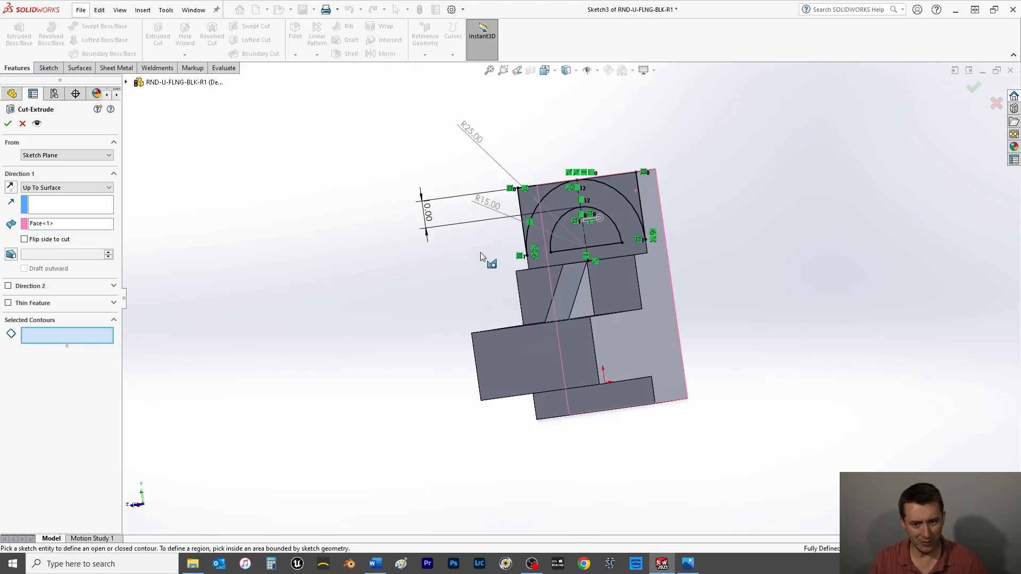
{"action": "scroll", "coordinate": [479, 239], "scroll_direction": "down", "scroll_amount": 4}
{"action": "left_click", "coordinate": [590, 171]}
{"action": "left_click", "coordinate": [795, 132]}
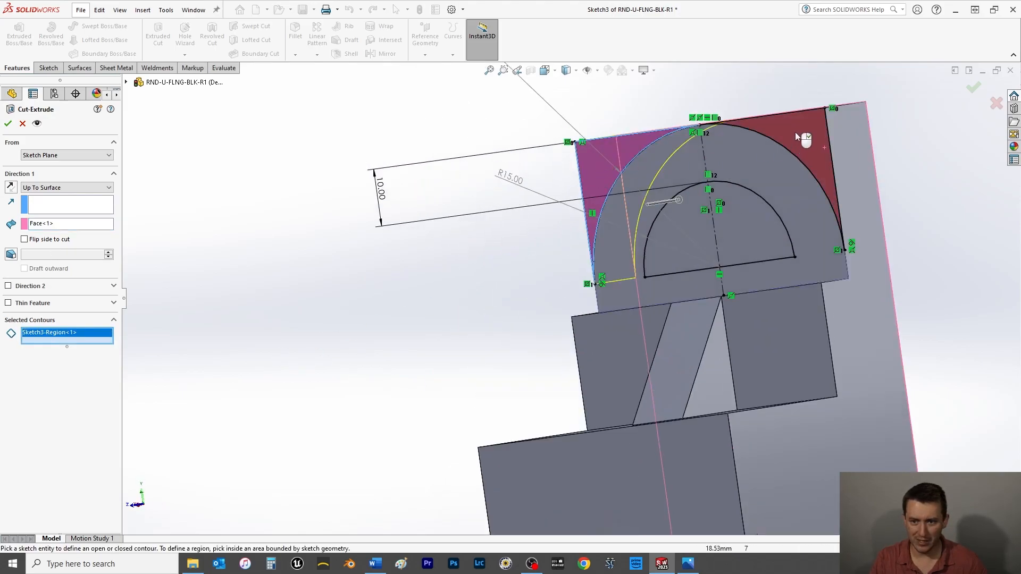
{"action": "left_click", "coordinate": [752, 220]}
{"action": "left_click", "coordinate": [676, 242]}
{"action": "mouse_move", "coordinate": [419, 301]}
{"action": "middle_mouse_down"}
{"action": "mouse_move", "coordinate": [361, 310]}
{"action": "mouse_move", "coordinate": [344, 302]}
{"action": "middle_mouse_up"}
{"action": "left_click", "coordinate": [9, 125]}
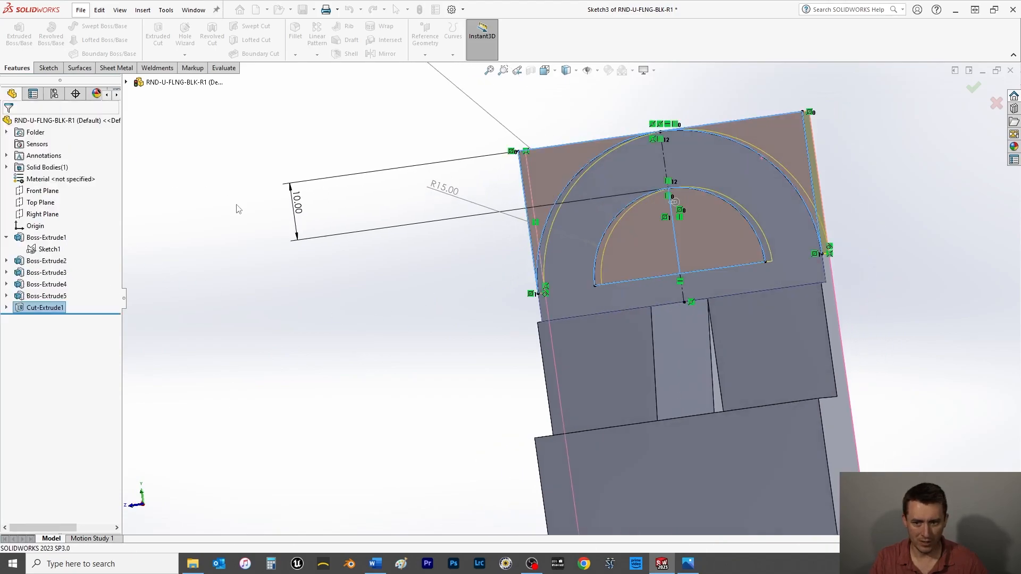
{"action": "middle_click_drag", "start_coordinate": [365, 401], "coordinate": [401, 417]}
{"action": "scroll", "coordinate": [527, 180], "scroll_direction": "up", "scroll_amount": 3}
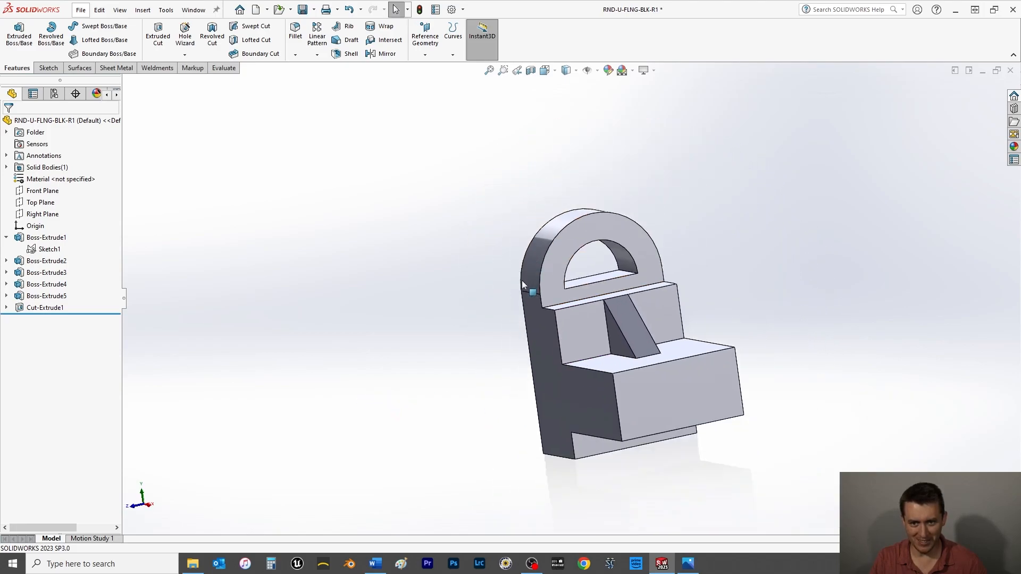
{"action": "key", "text": "ctrl+s"}
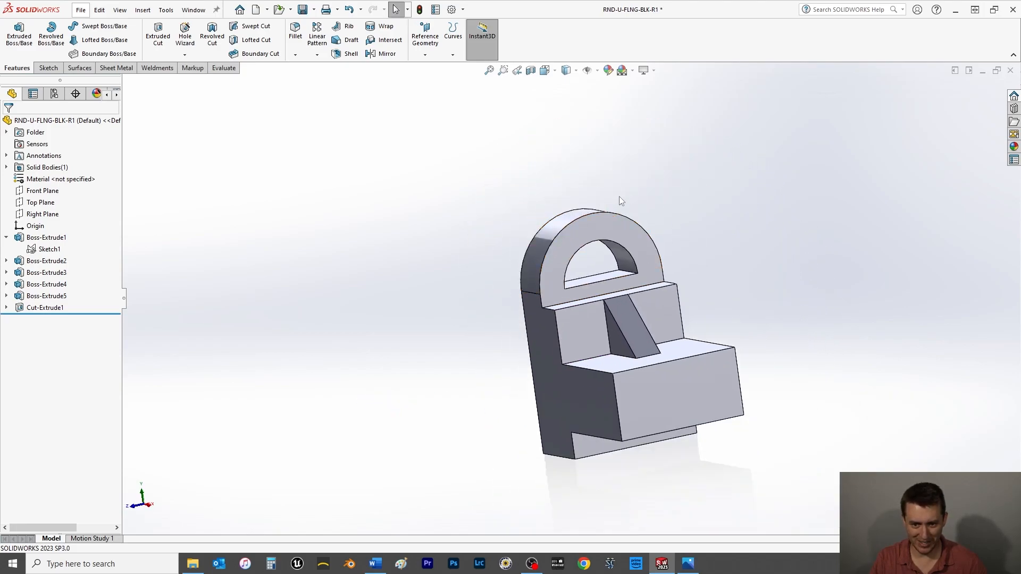
{"action": "key", "text": "ctrl+s"}
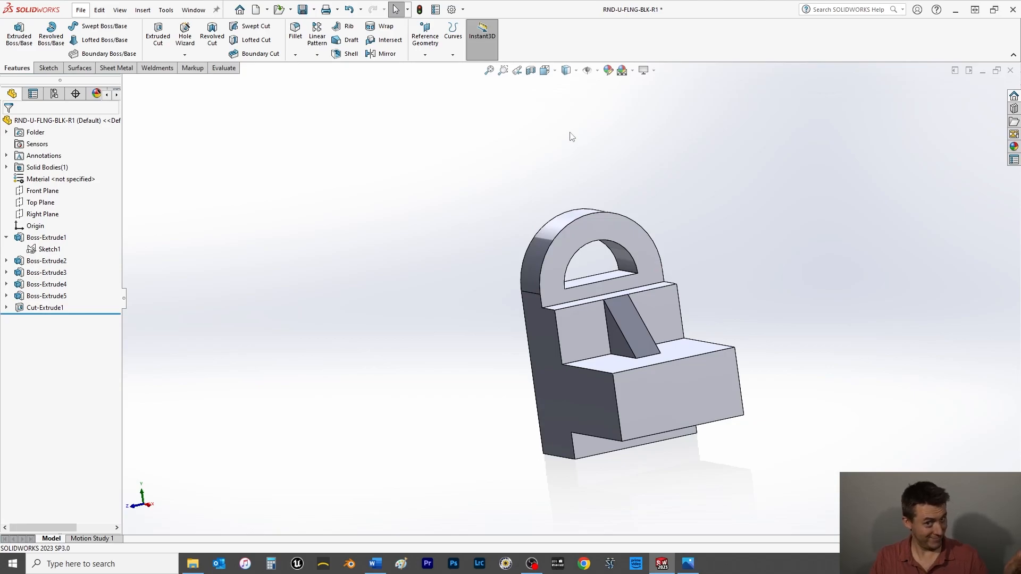
{"action": "key", "text": "ctrl+s"}
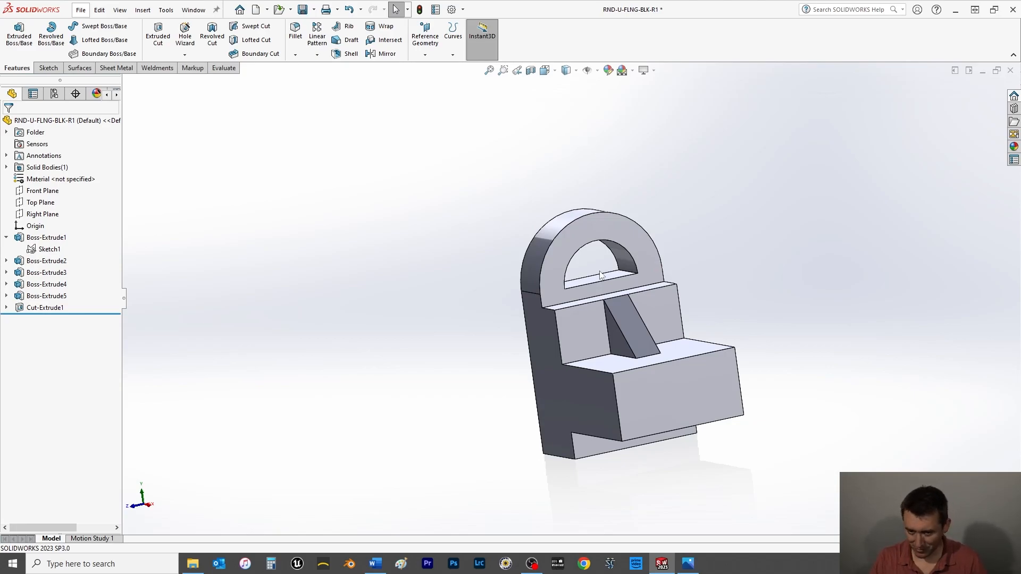
On the lower block's top face, sketch a horizontal construction line from the outer edge's midpoint to the midpoint of the rib's end edge
{"action": "left_click", "coordinate": [631, 366]}
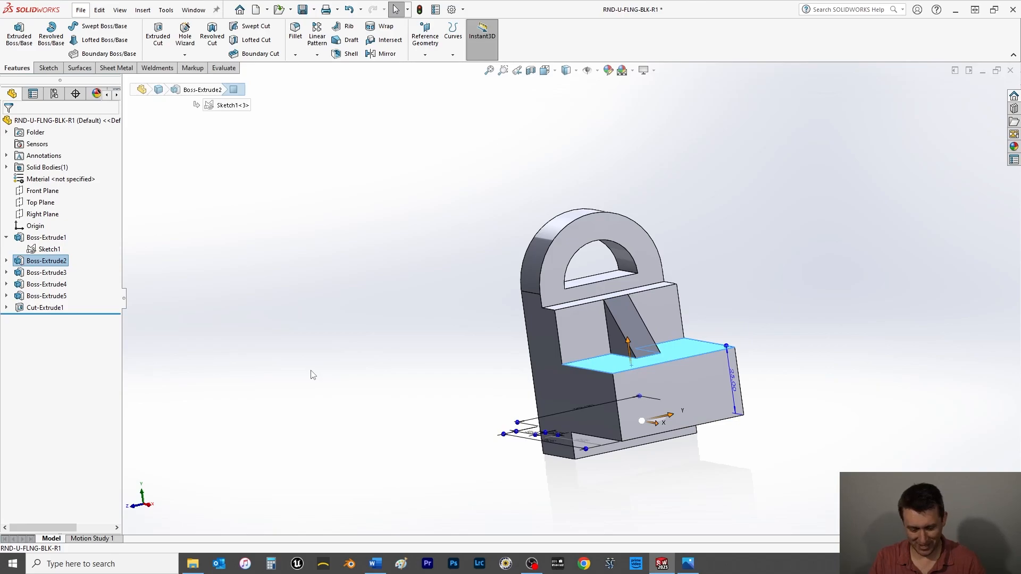
{"action": "key", "text": "ctrl+8"}
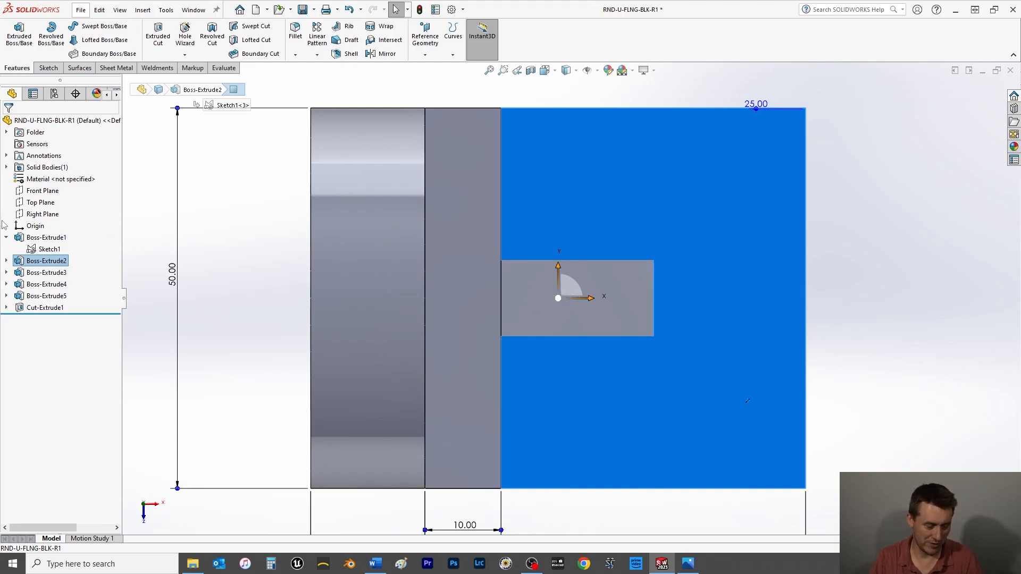
{"action": "left_click", "coordinate": [6, 239]}
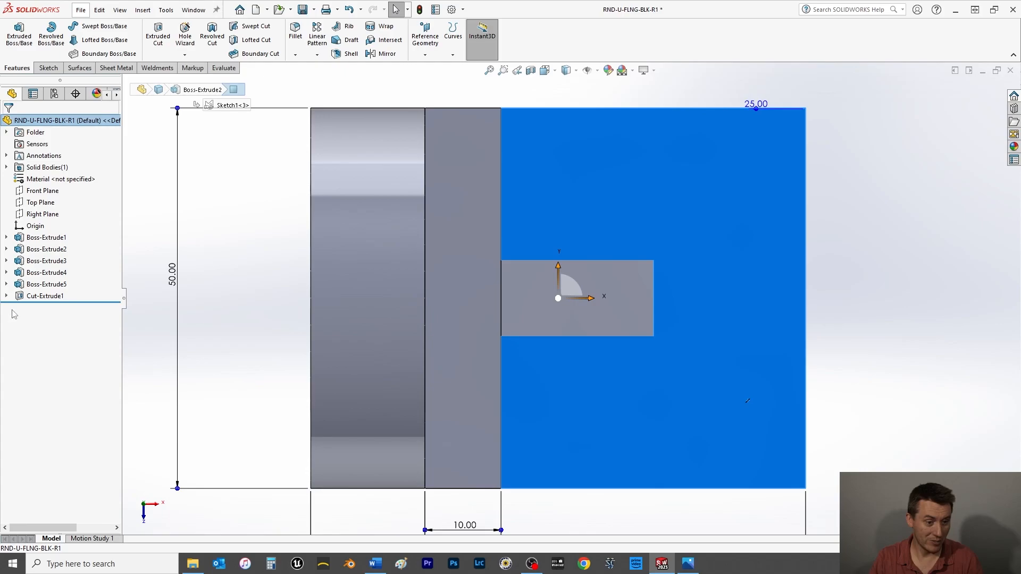
{"action": "left_click", "coordinate": [50, 69]}
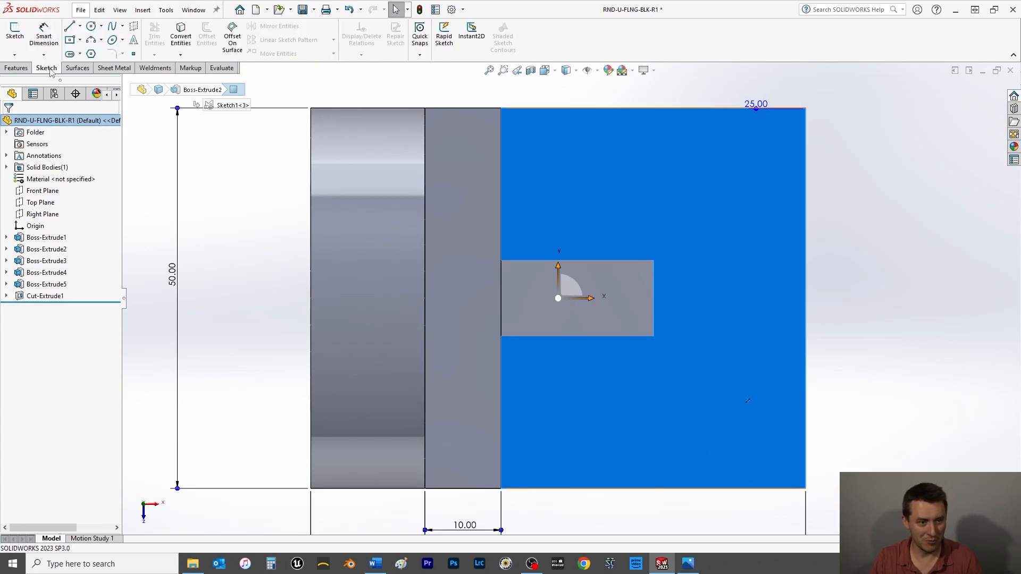
{"action": "left_click", "coordinate": [80, 26]}
{"action": "left_click", "coordinate": [86, 52]}
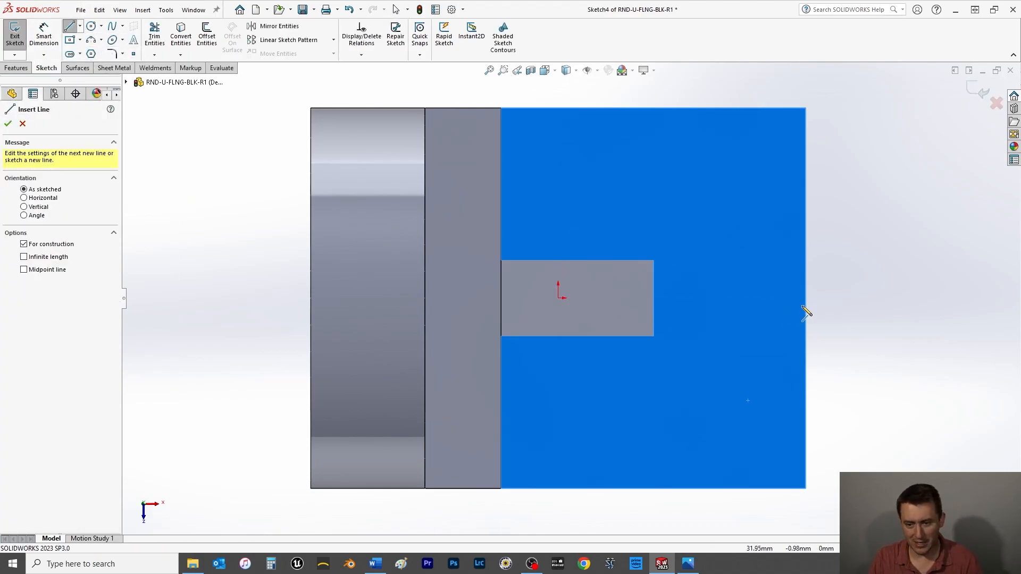
{"action": "left_click", "coordinate": [805, 298]}
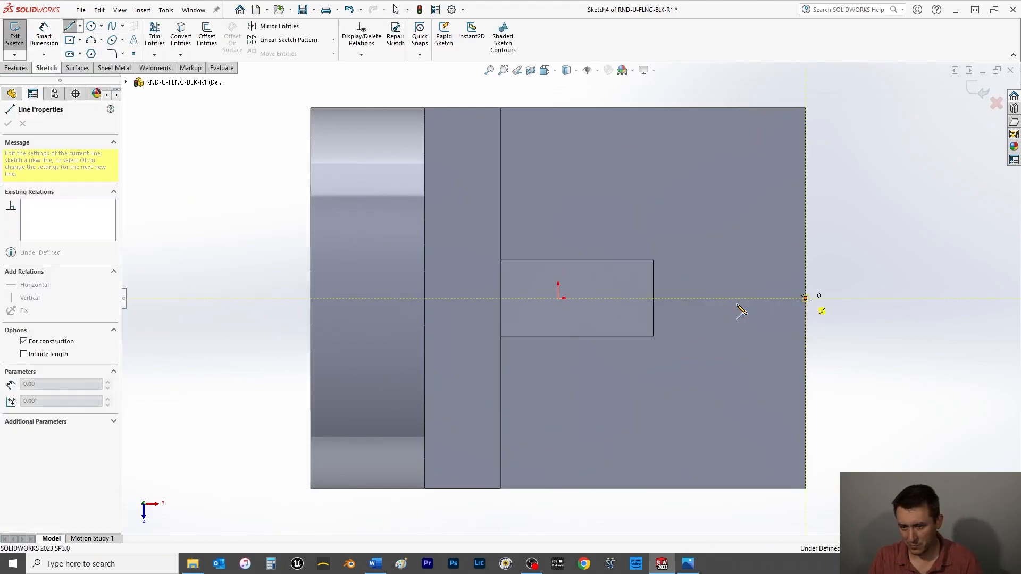
{"action": "left_click", "coordinate": [653, 297]}
{"action": "right_click", "coordinate": [866, 176]}
{"action": "left_click", "coordinate": [872, 179]}
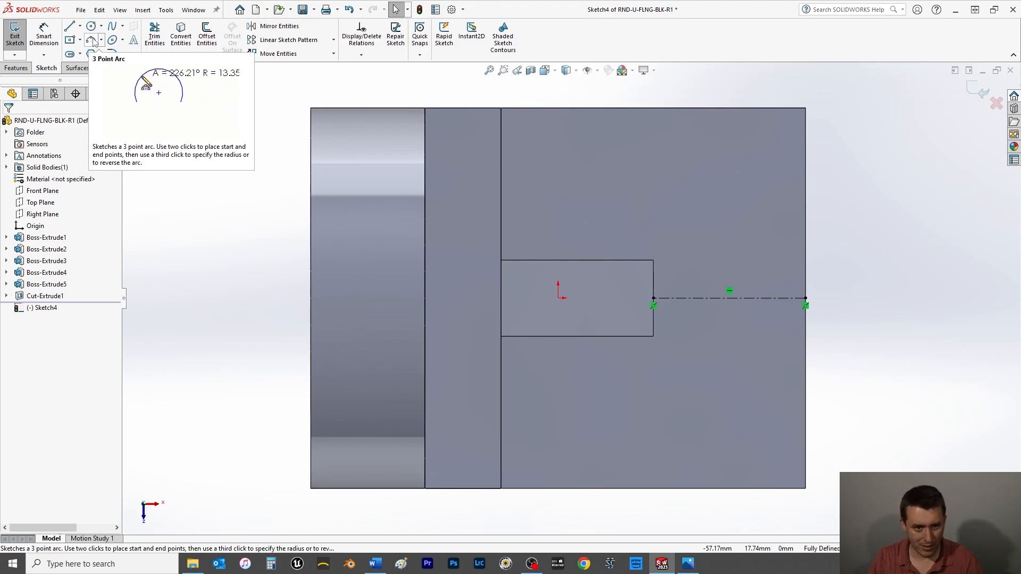
Sketch a three-point arc with both endpoints on the face's outer edge, bulging inward across the construction line
{"action": "left_click", "coordinate": [94, 41]}
{"action": "left_click", "coordinate": [805, 228]}
{"action": "left_click", "coordinate": [806, 381]}
{"action": "left_click", "coordinate": [766, 354]}
{"action": "right_click", "coordinate": [713, 365]}
{"action": "left_click", "coordinate": [730, 367]}
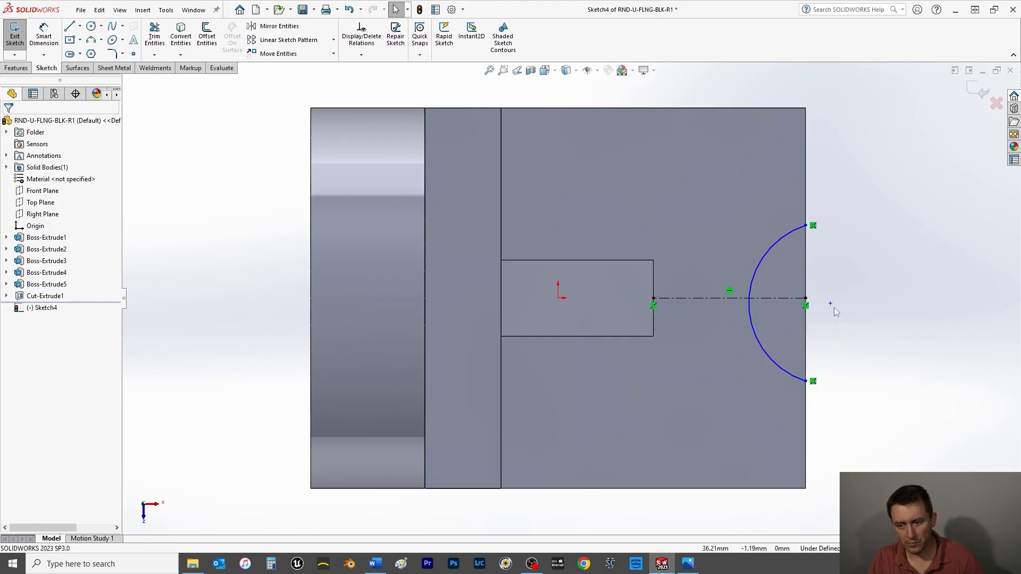
Make the three-point arc's centre point coincident with the horizontal construction line
{"action": "left_click", "coordinate": [805, 299]}
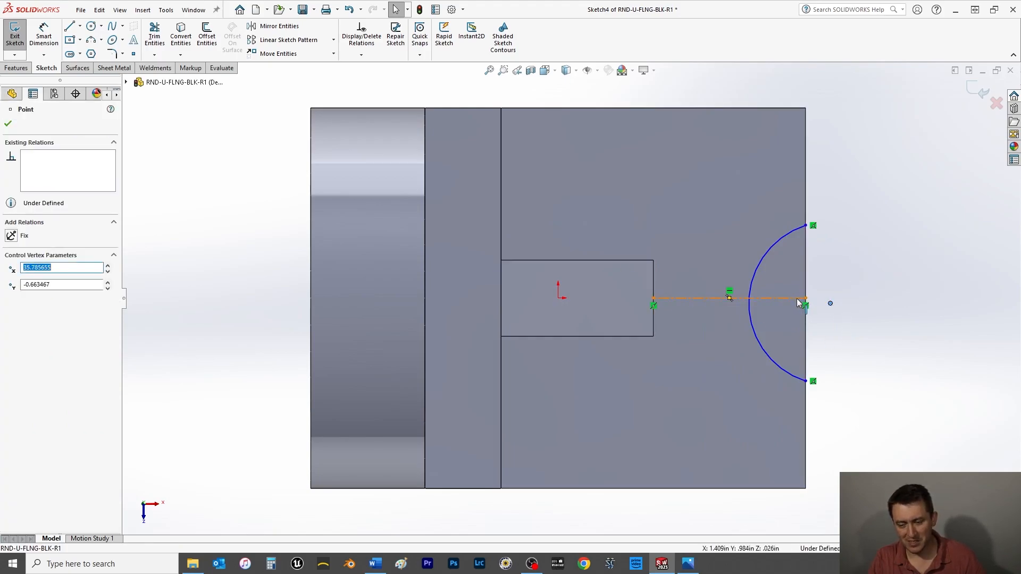
{"action": "left_click", "coordinate": [792, 300], "text": "ctrl"}
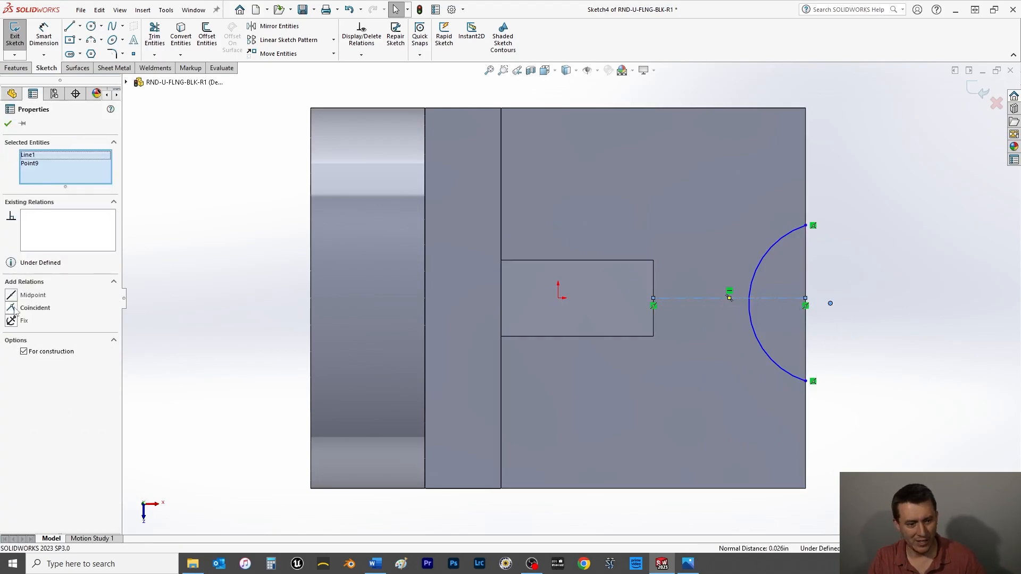
{"action": "key", "text": "Escape"}
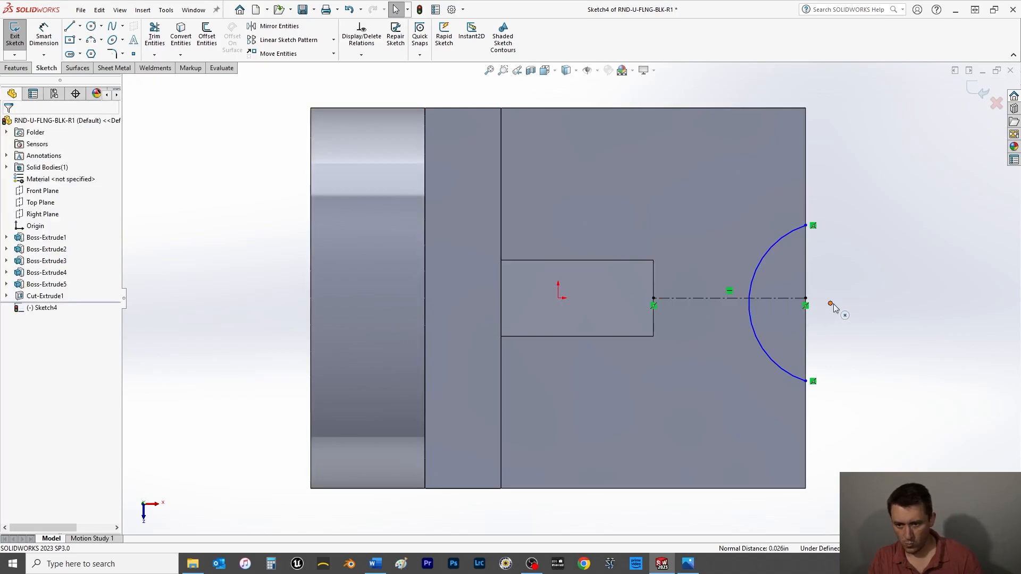
{"action": "left_click", "coordinate": [831, 304]}
{"action": "left_click", "coordinate": [790, 299], "text": "ctrl"}
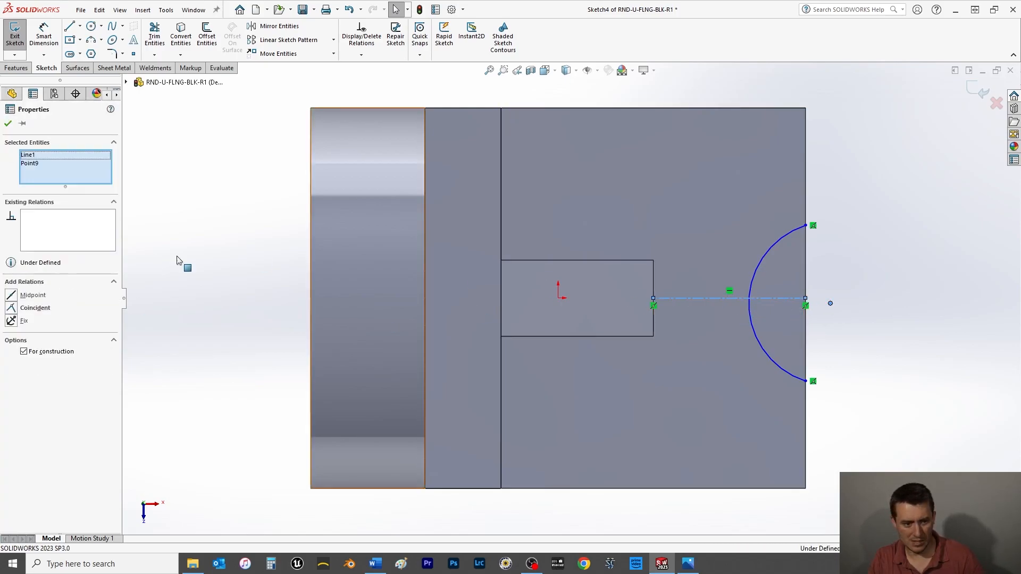
{"action": "left_click", "coordinate": [14, 310]}
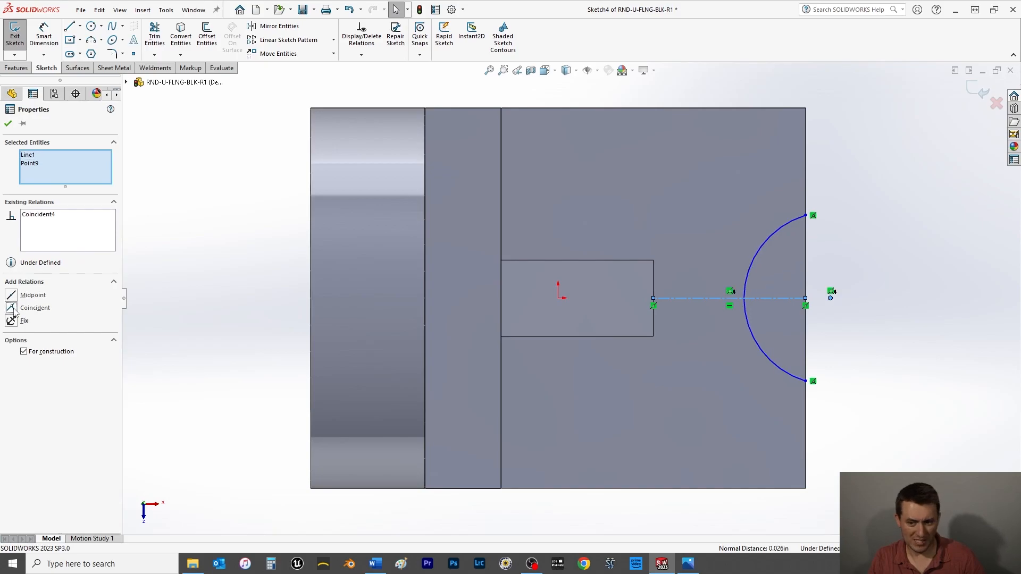
{"action": "left_click", "coordinate": [894, 336]}
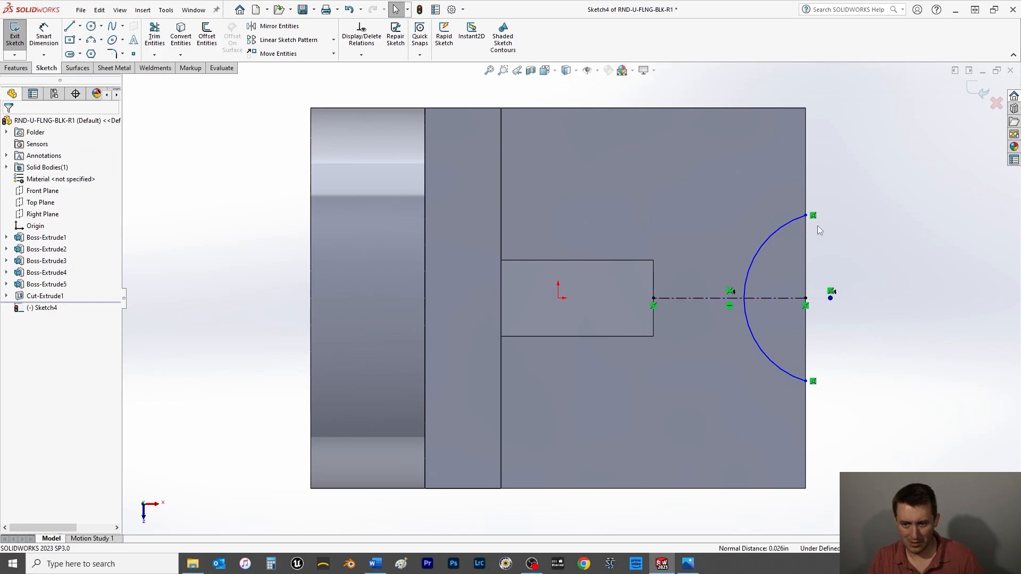
Dimension the arc on the lower block's top face with a radius of 15 mm
{"action": "left_click", "coordinate": [44, 34]}
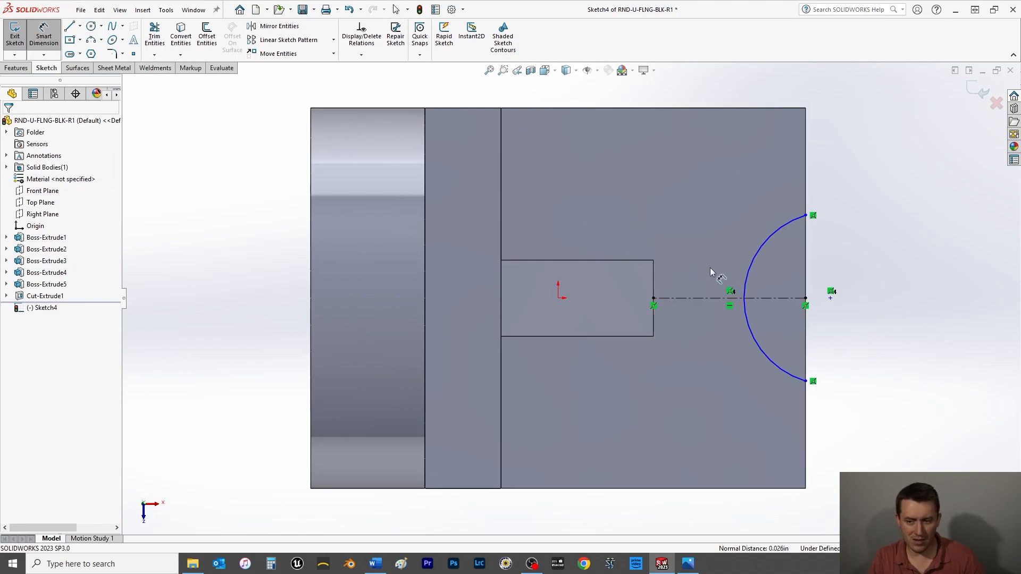
{"action": "left_click", "coordinate": [749, 264]}
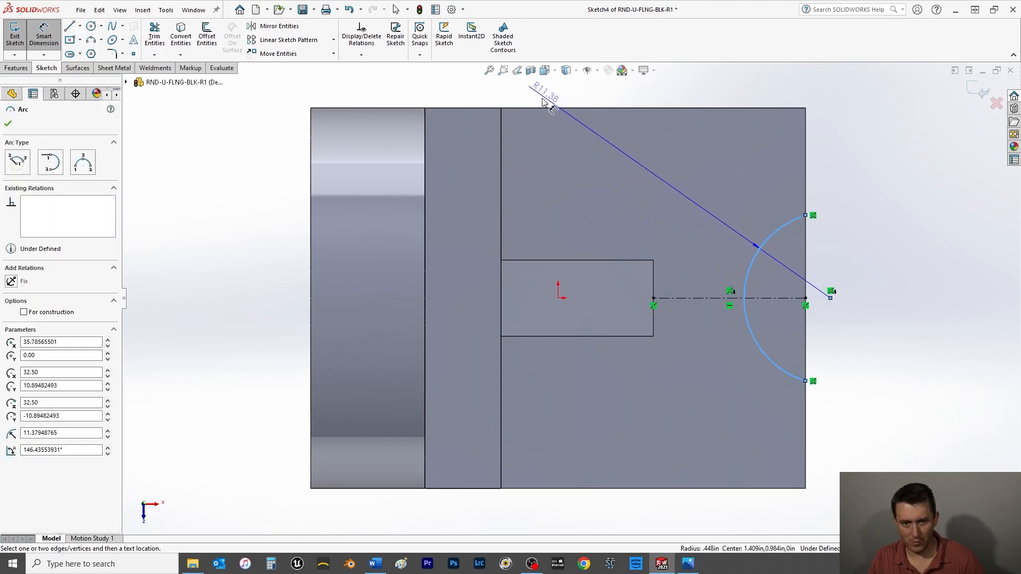
{"action": "scroll", "coordinate": [548, 106], "scroll_direction": "up", "scroll_amount": 2}
{"action": "left_click", "coordinate": [584, 131]}
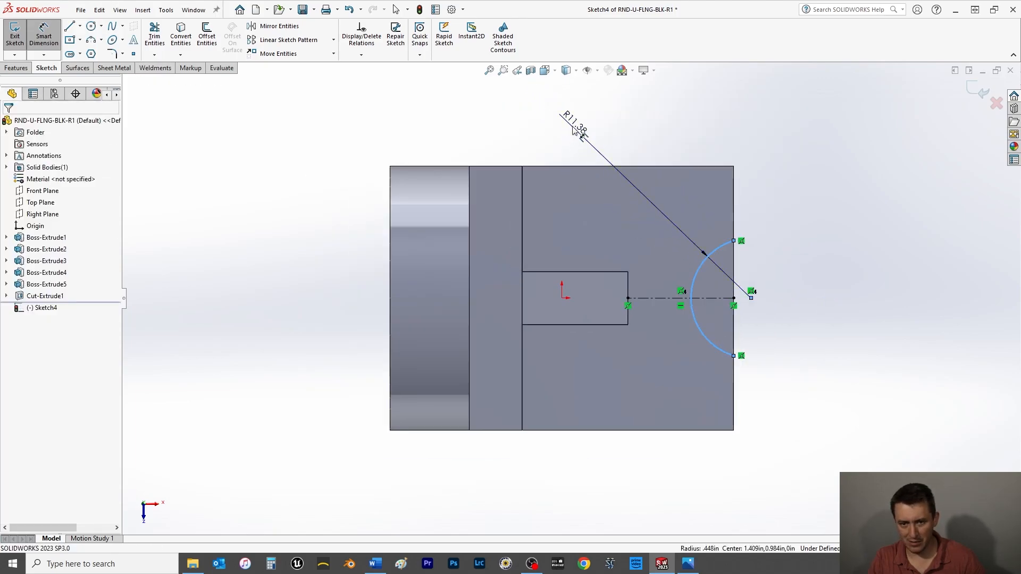
{"action": "type", "text": "15"}
{"action": "key", "text": "Return"}
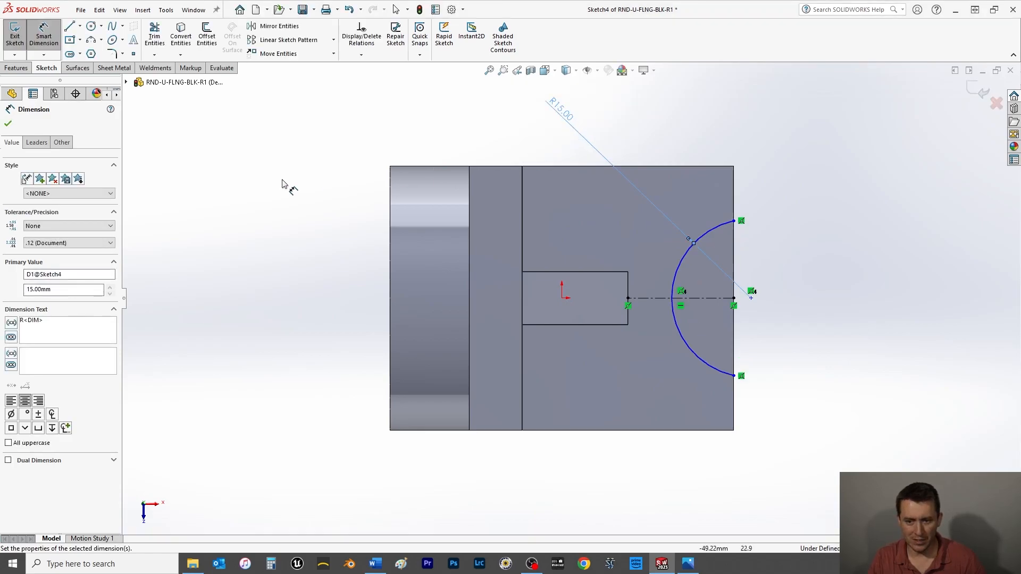
{"action": "left_click", "coordinate": [8, 124]}
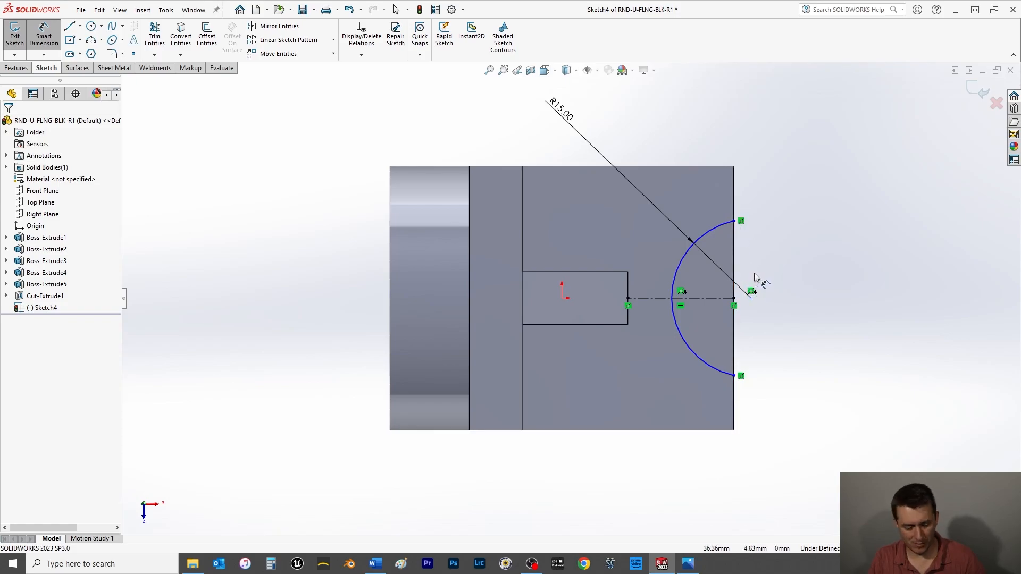
{"action": "key", "text": "Escape"}
Make the arc's centre point coincident with the face's outer edge
{"action": "left_click", "coordinate": [751, 299]}
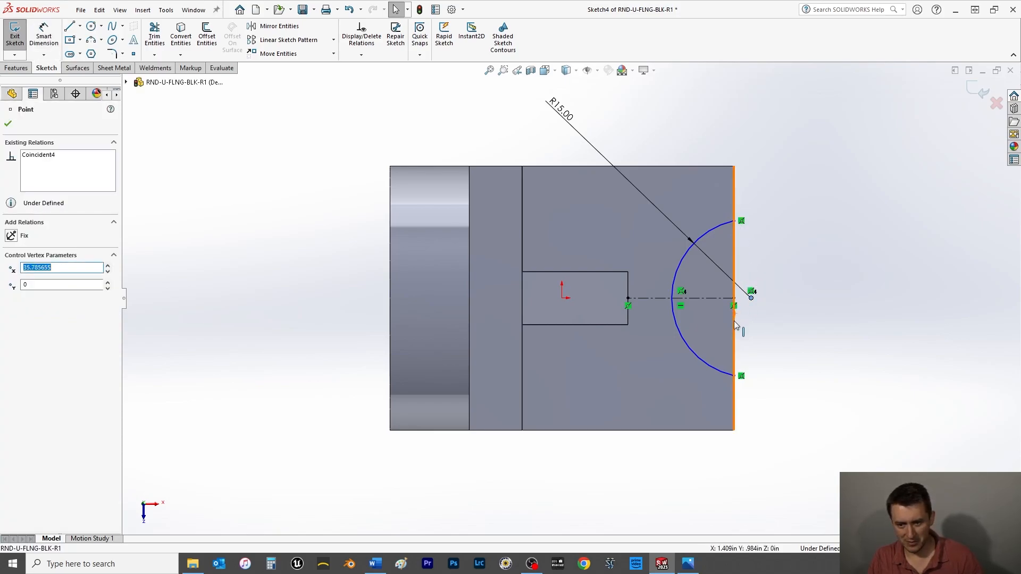
{"action": "left_click", "coordinate": [735, 325], "text": "ctrl"}
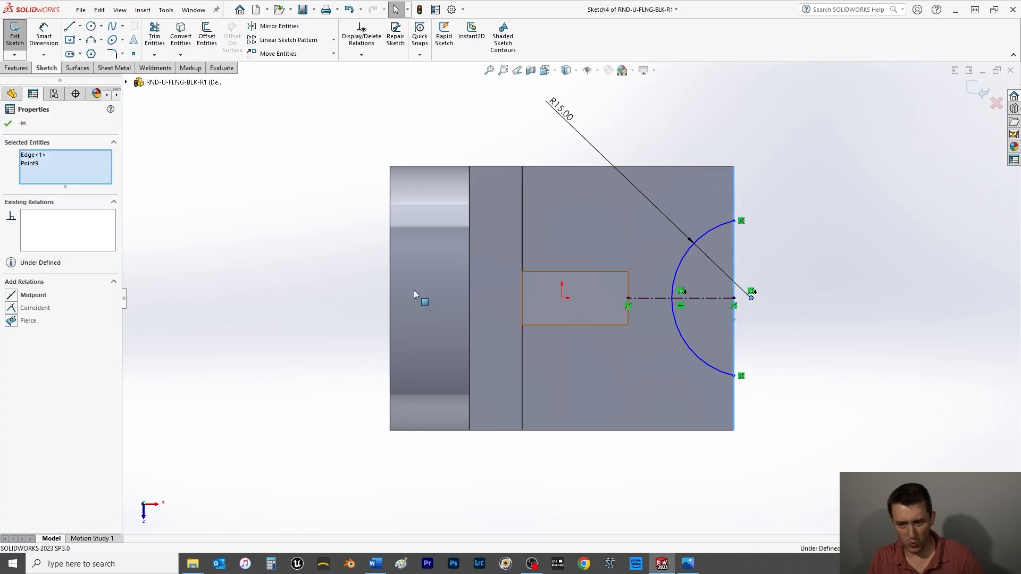
{"action": "left_click", "coordinate": [11, 308]}
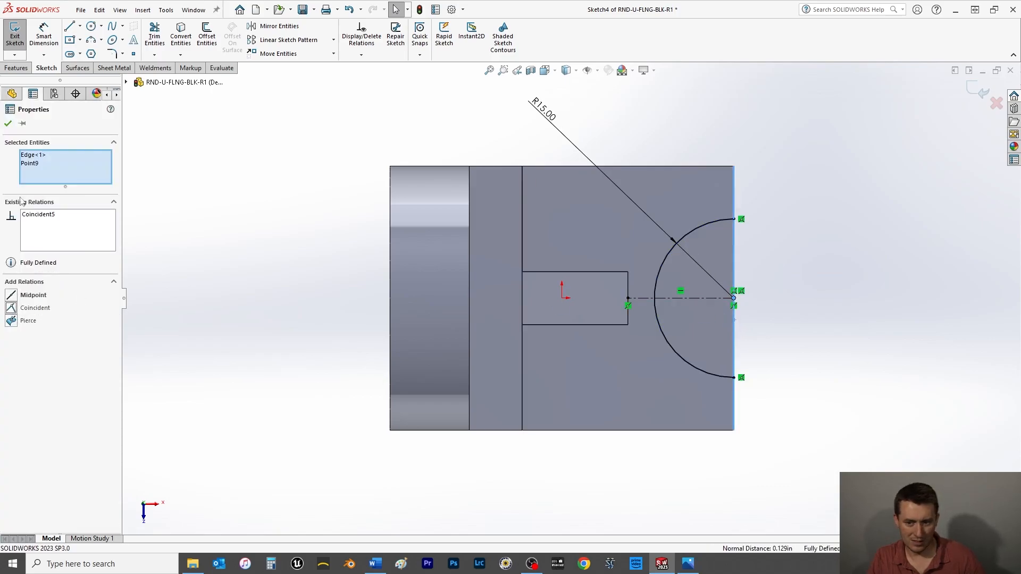
{"action": "left_click", "coordinate": [8, 123]}
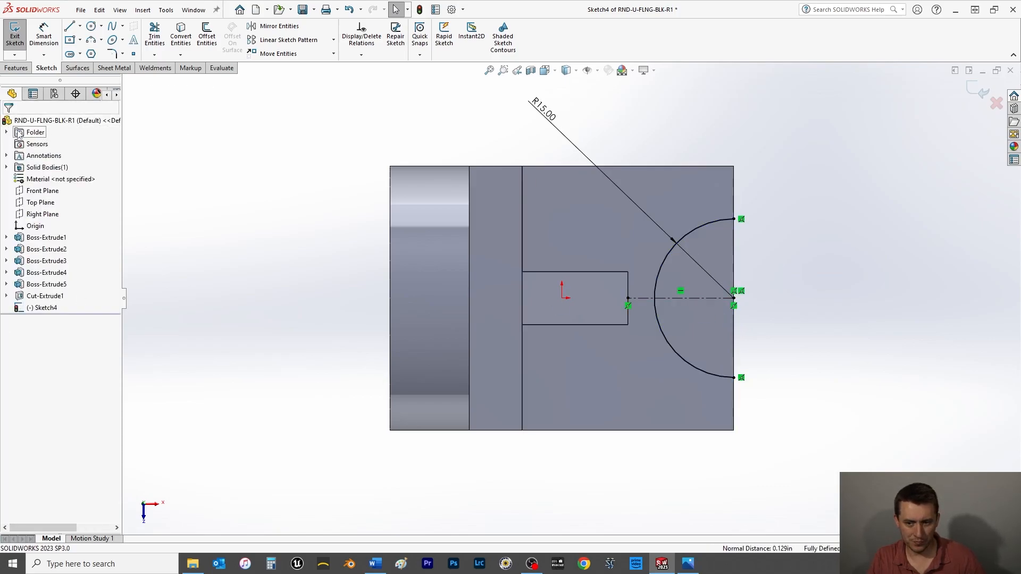
Add a driven dimension between the arc's two endpoints, placed outside the block's outer edge
{"action": "left_click", "coordinate": [44, 33]}
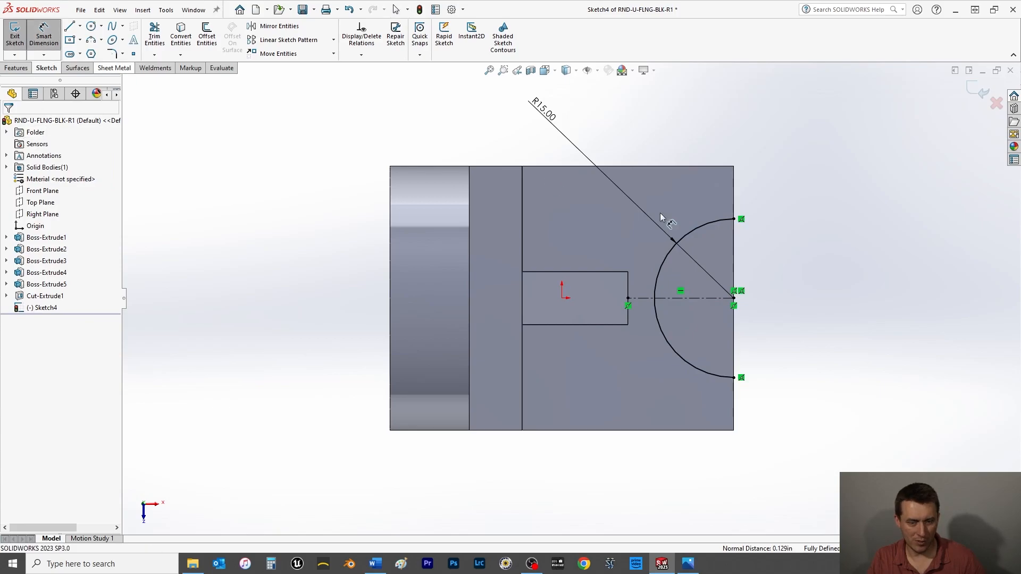
{"action": "left_click", "coordinate": [736, 221]}
{"action": "left_click", "coordinate": [735, 378]}
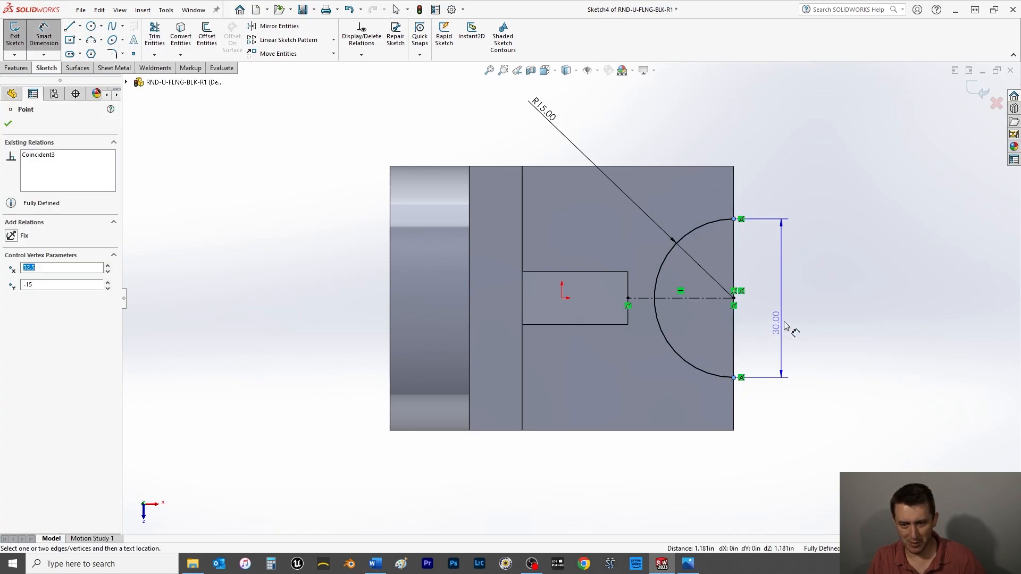
{"action": "left_click", "coordinate": [823, 315]}
{"action": "left_click", "coordinate": [574, 276]}
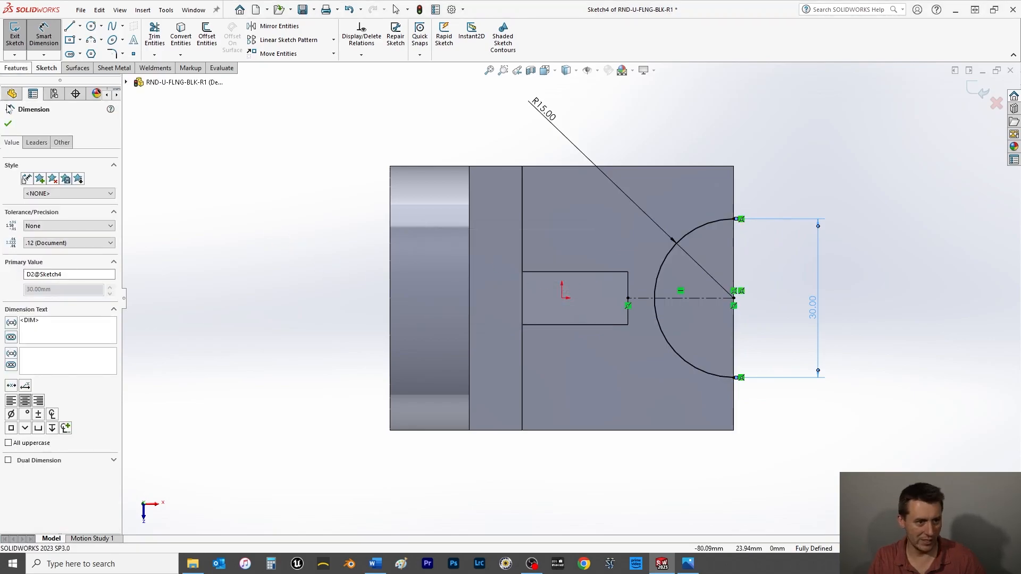
{"action": "left_click", "coordinate": [8, 123]}
Close the half-round profile with a vertical line between the arc's two endpoints along the outer edge
{"action": "left_click", "coordinate": [69, 26]}
{"action": "left_click", "coordinate": [734, 219]}
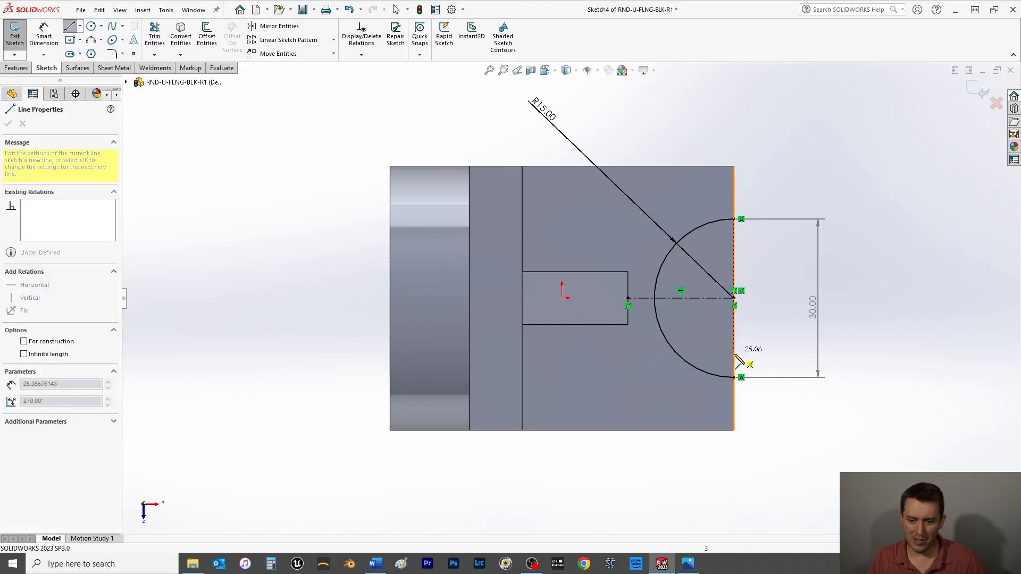
{"action": "double_click", "coordinate": [734, 378]}
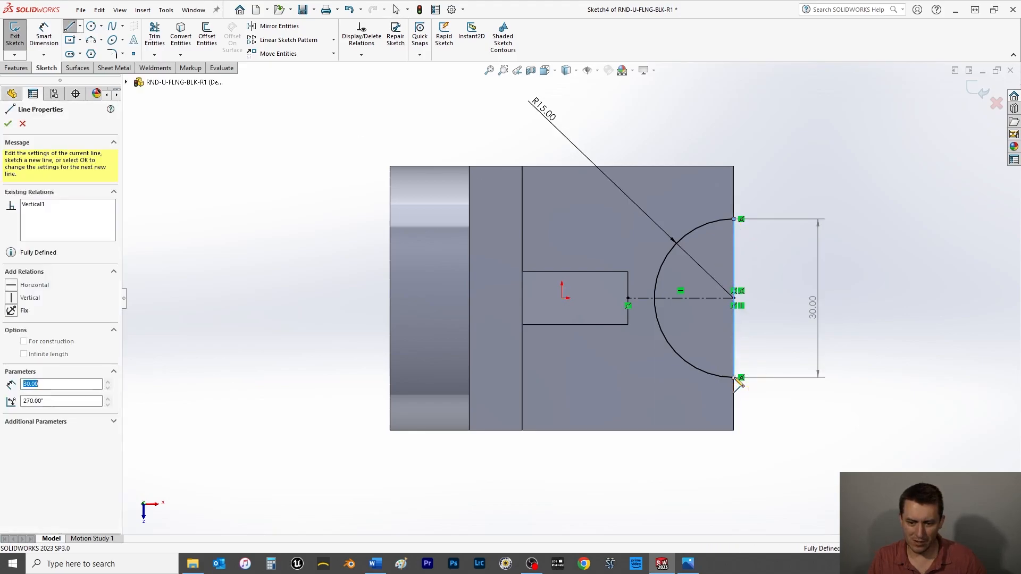
{"action": "left_click", "coordinate": [8, 124]}
Cut the half-round profile through the lower block with Extruded Cut, Up To Surface at the block's underside face
{"action": "left_click", "coordinate": [18, 71]}
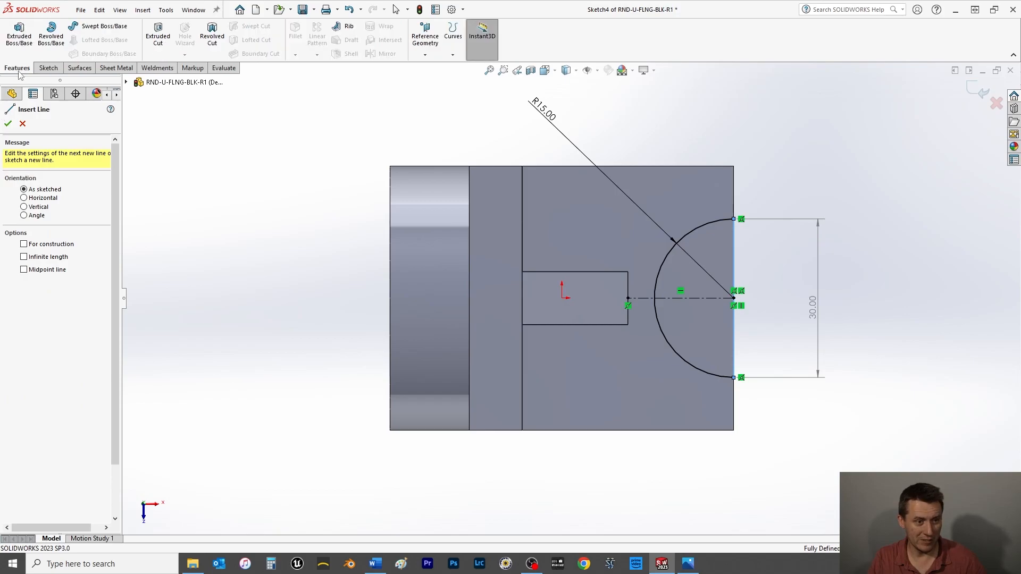
{"action": "left_click", "coordinate": [158, 33]}
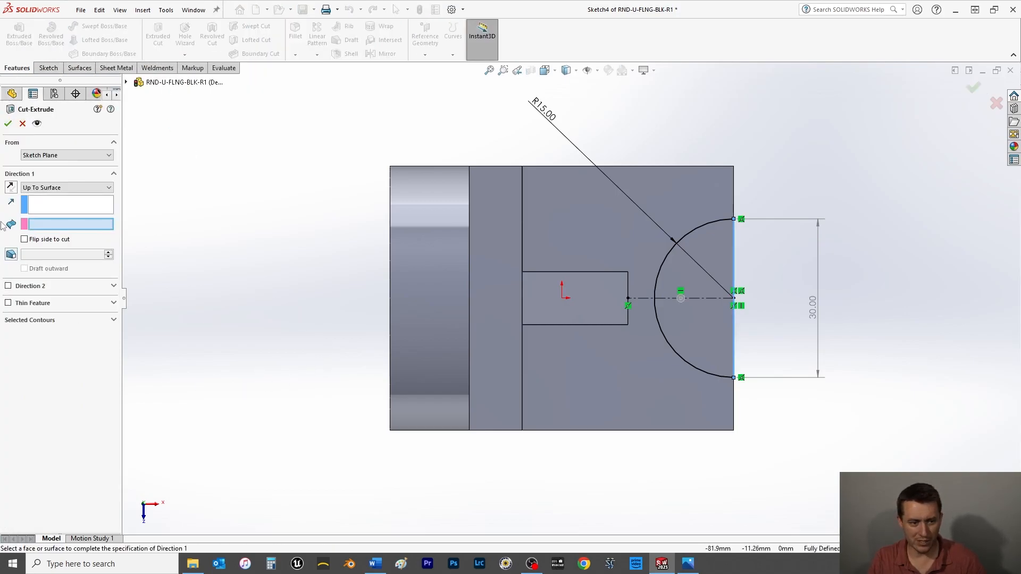
{"action": "middle_click_drag", "start_coordinate": [324, 402], "coordinate": [167, 212]}
{"action": "left_click", "coordinate": [557, 315]}
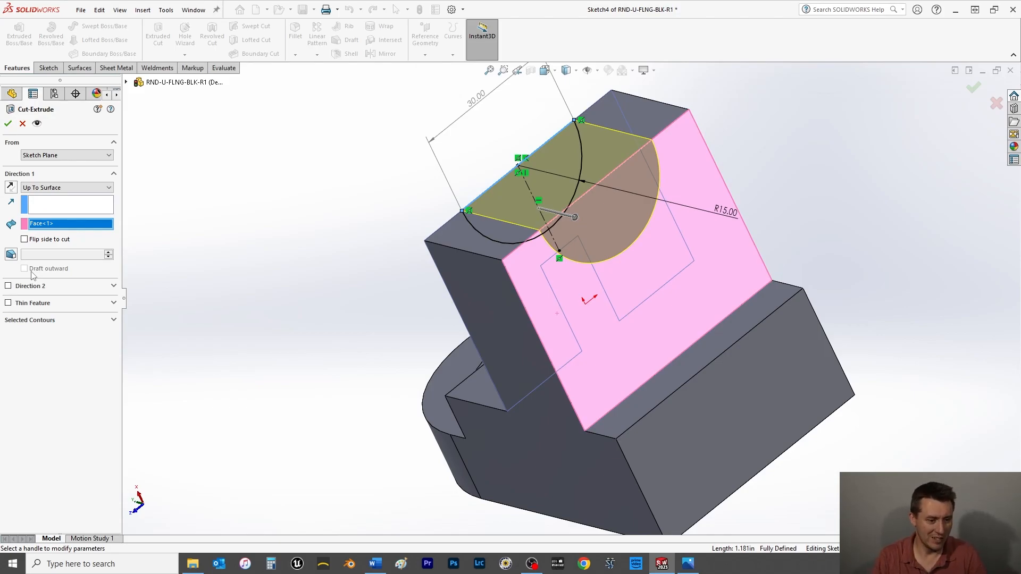
{"action": "left_click", "coordinate": [30, 322]}
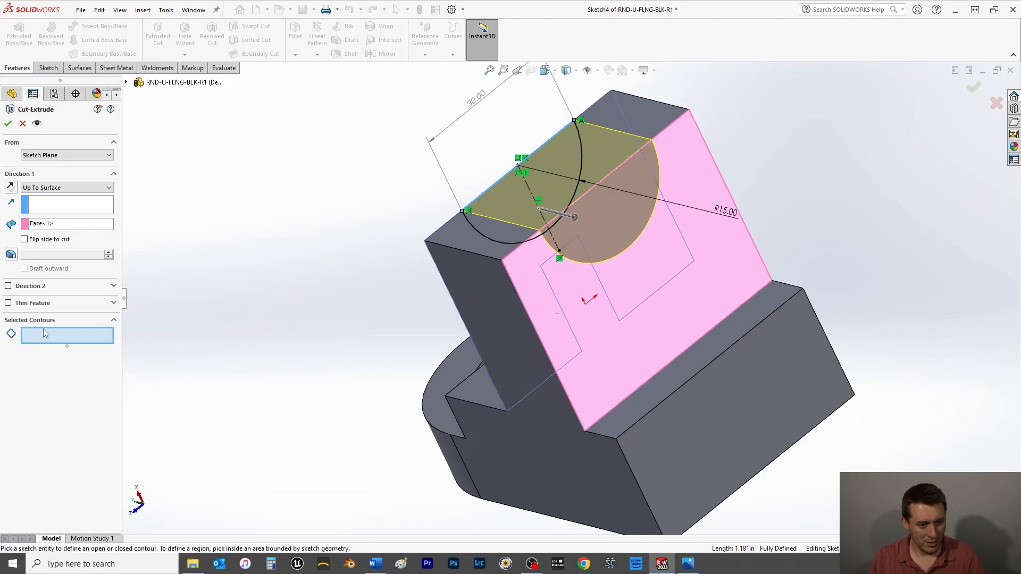
{"action": "middle_click_drag", "start_coordinate": [312, 189], "coordinate": [459, 246]}
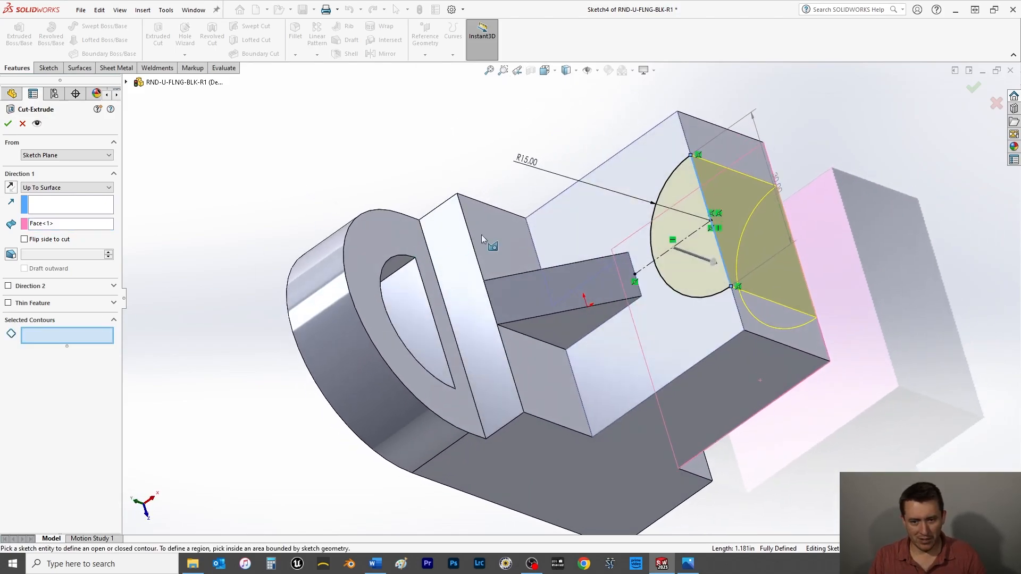
{"action": "left_click", "coordinate": [8, 123]}
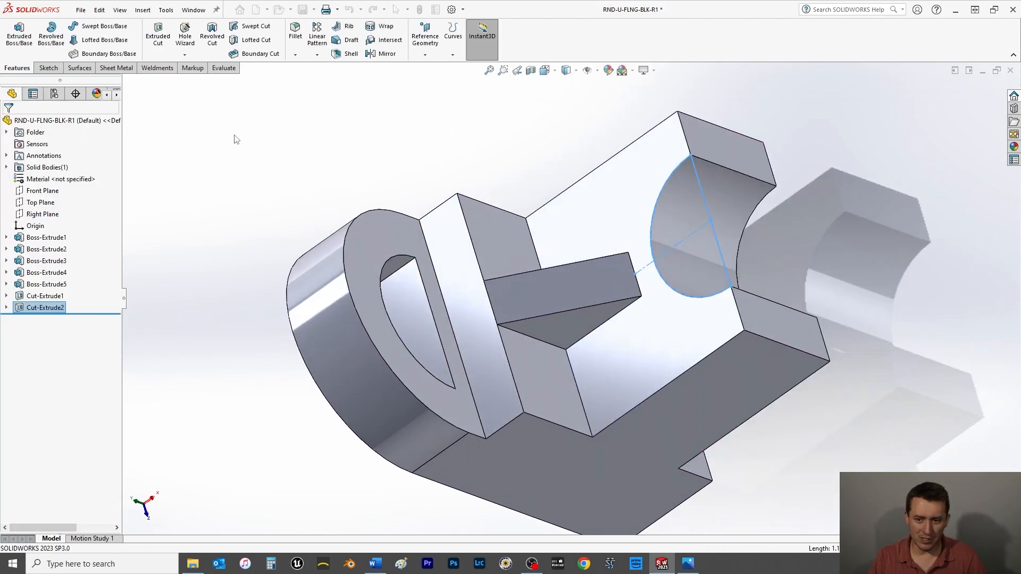
Show the part in isometric view and apply the material Beech from the Woods category
{"action": "key", "text": "space"}
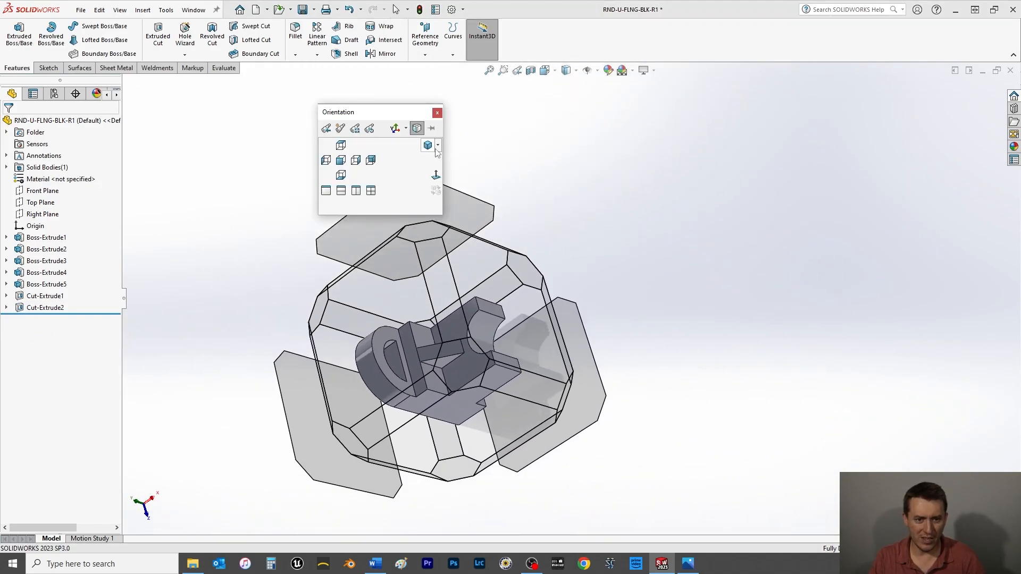
{"action": "left_click", "coordinate": [427, 146]}
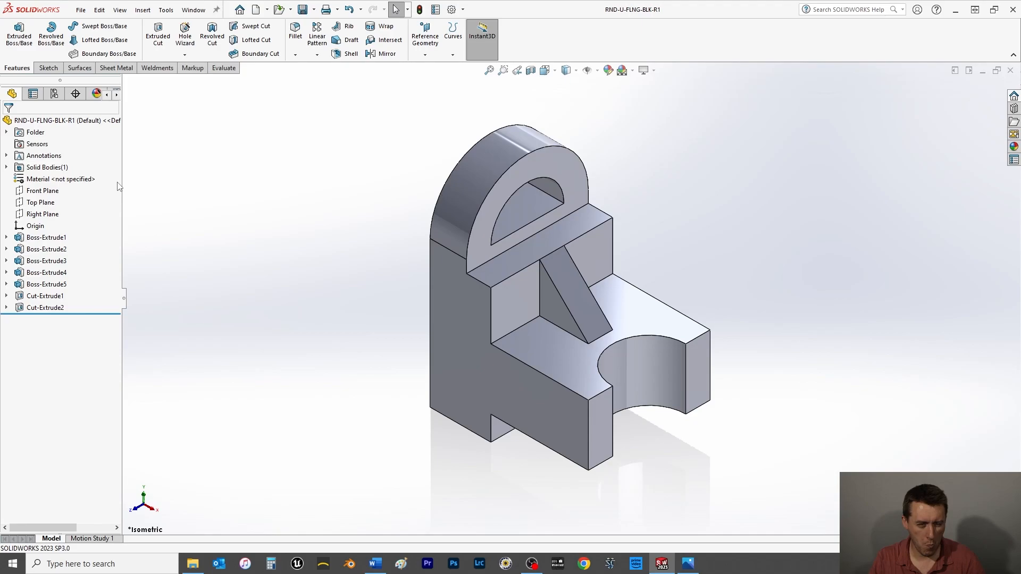
{"action": "right_click", "coordinate": [75, 184]}
{"action": "left_click", "coordinate": [155, 192]}
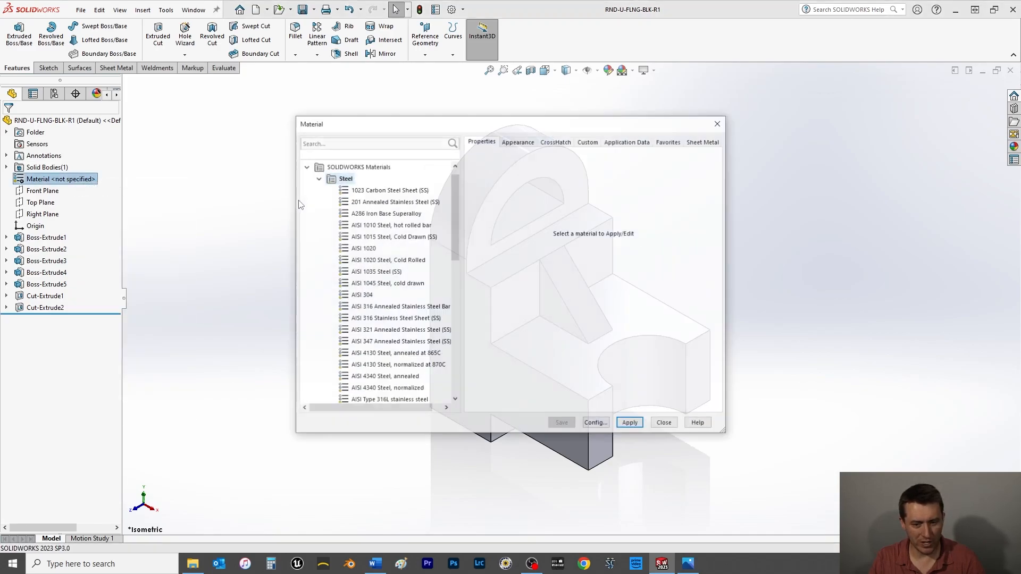
{"action": "left_click", "coordinate": [319, 179]}
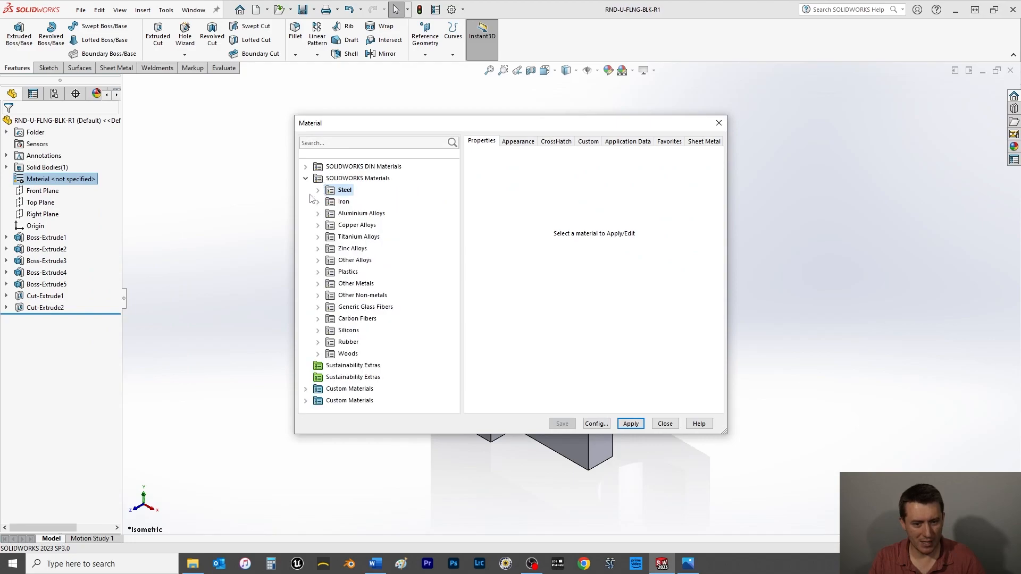
{"action": "left_click", "coordinate": [343, 356]}
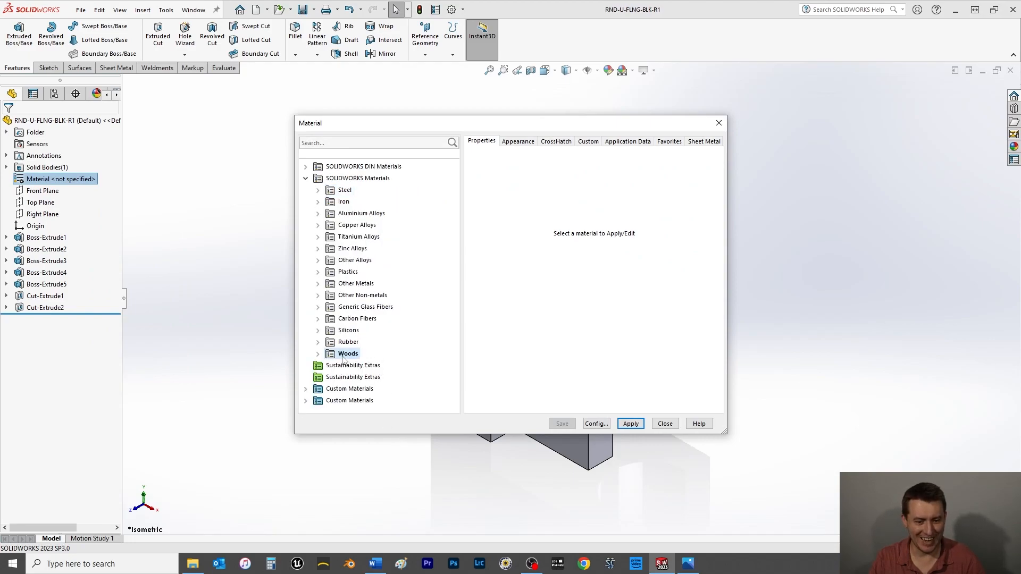
{"action": "left_click", "coordinate": [319, 356]}
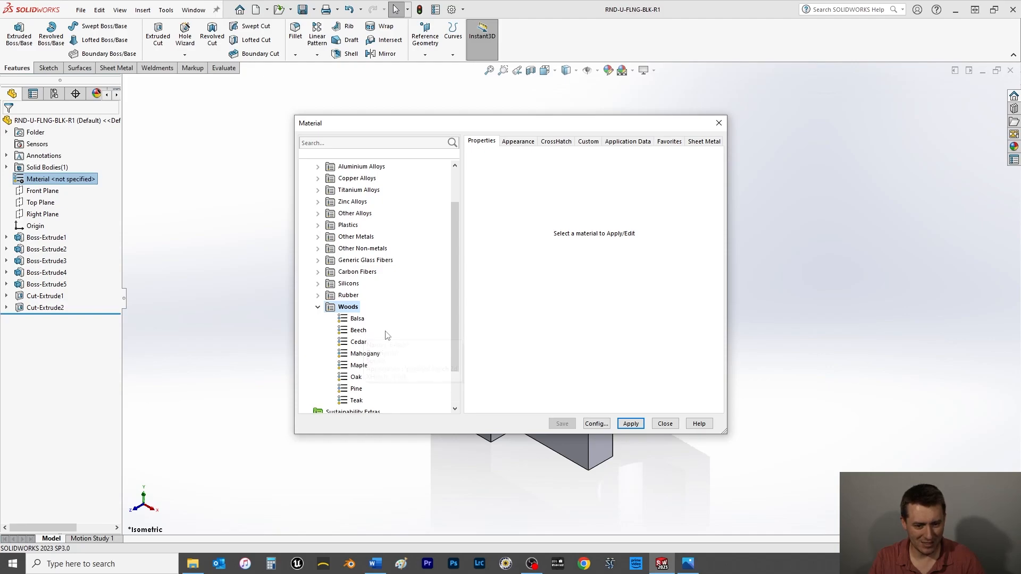
{"action": "left_click", "coordinate": [359, 330]}
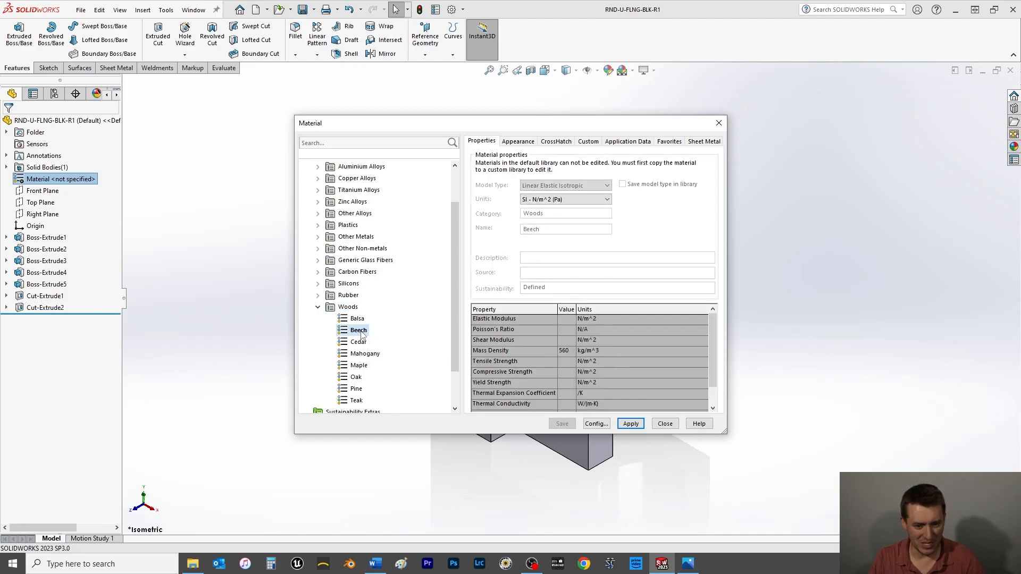
{"action": "left_click", "coordinate": [621, 428]}
{"action": "left_click", "coordinate": [677, 427]}
Save the part with its new material
{"action": "key", "text": "ctrl+s"}
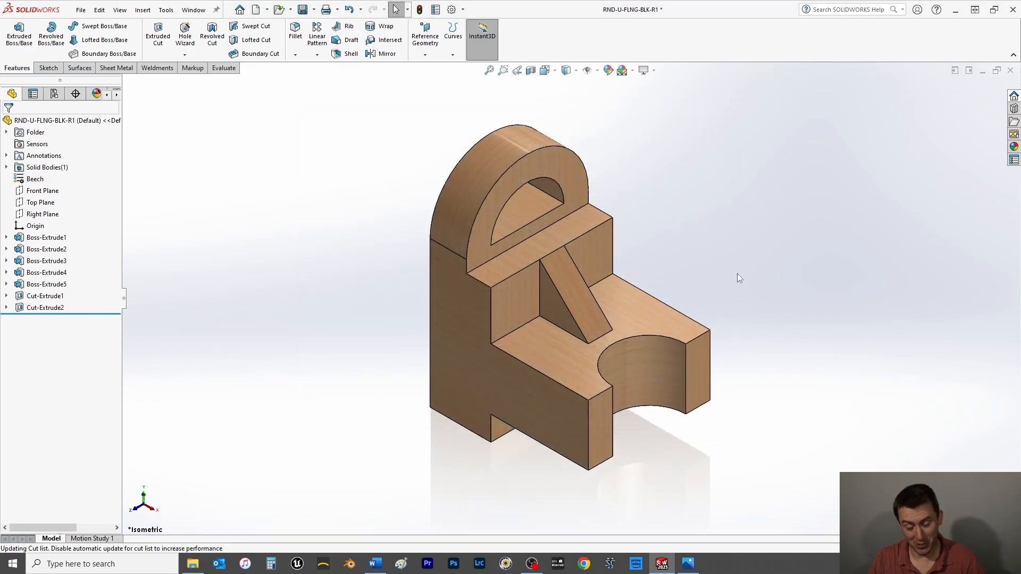
{"action": "key", "text": "ctrl+s"}
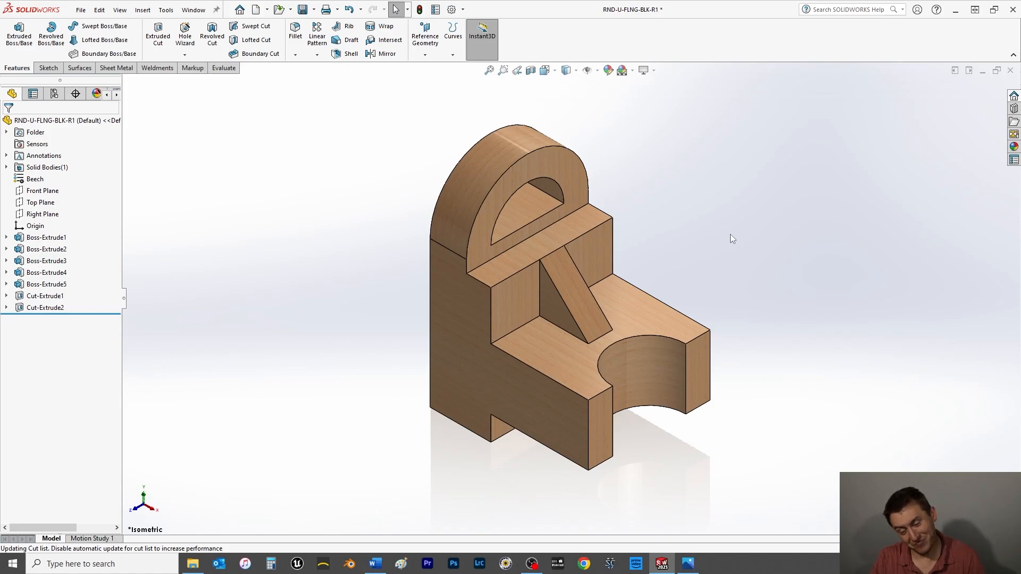
{"action": "key", "text": "ctrl+s"}
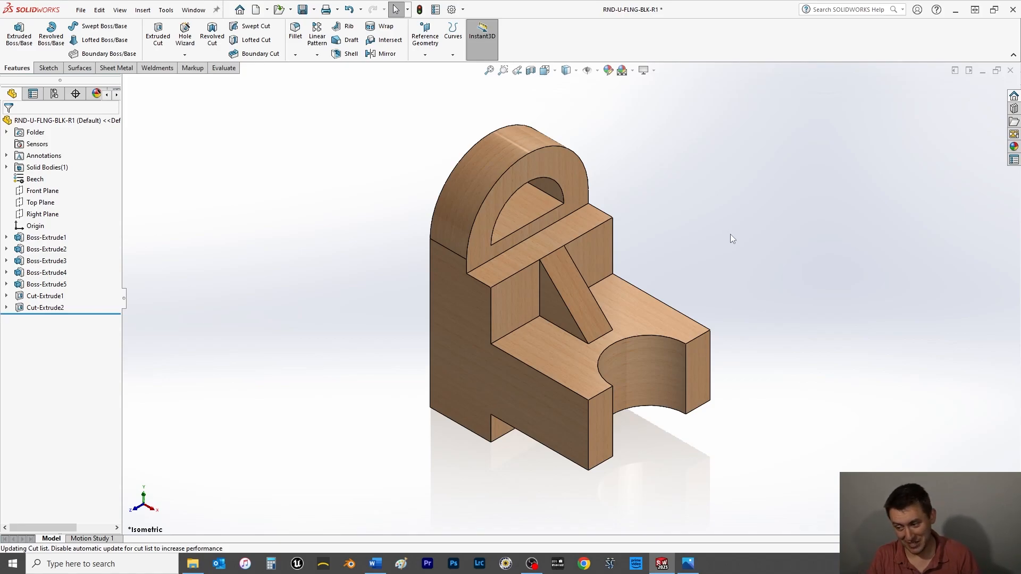
{"action": "key", "text": "ctrl+s"}
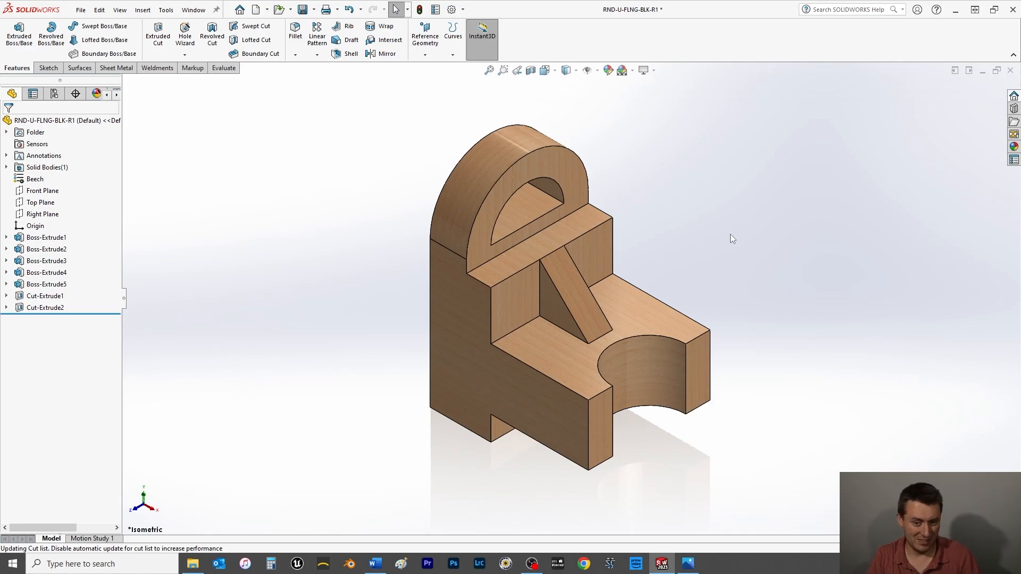